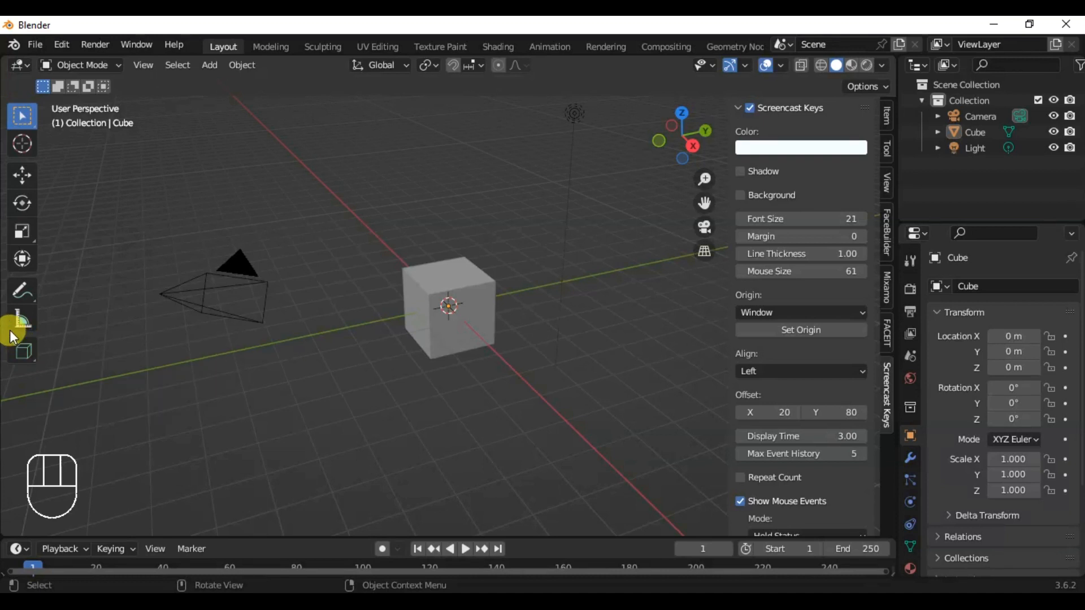
Hide the viewport sidebar and switch the selection tool to Tweak
key(n)
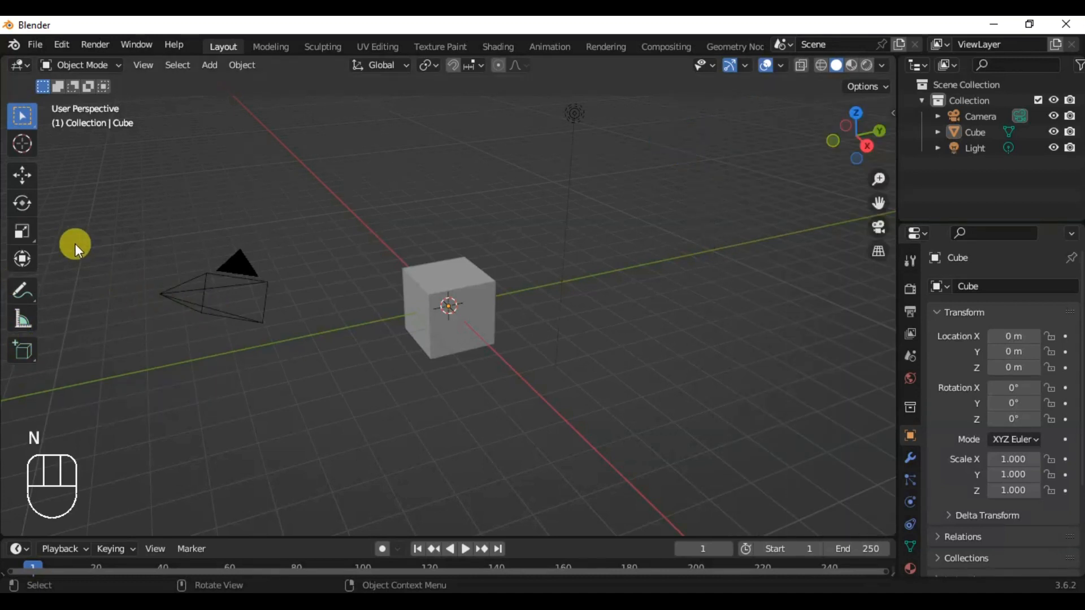
click(25, 112)
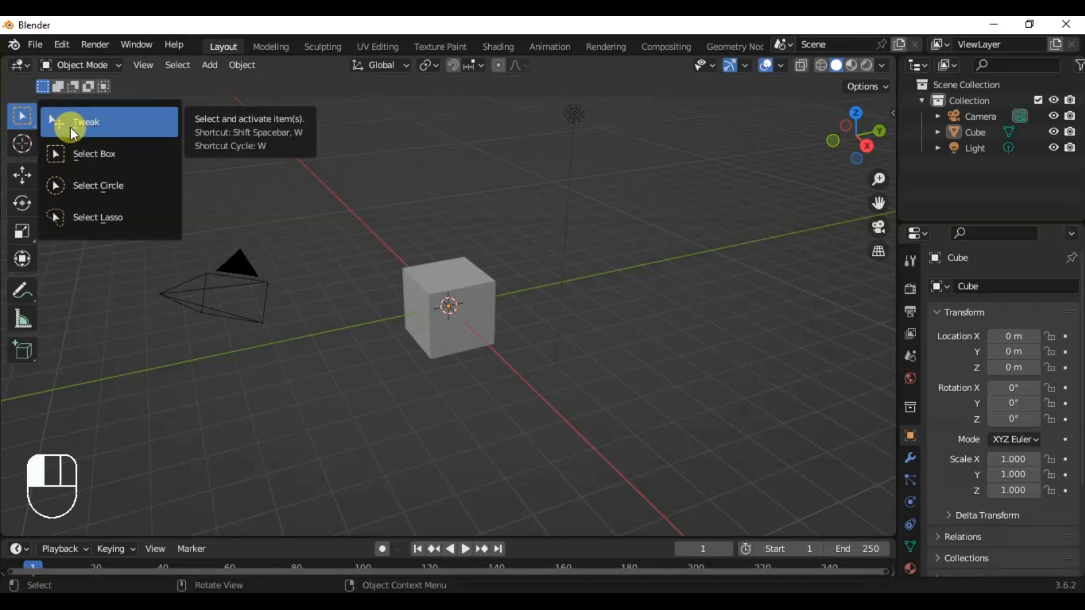
click(84, 121)
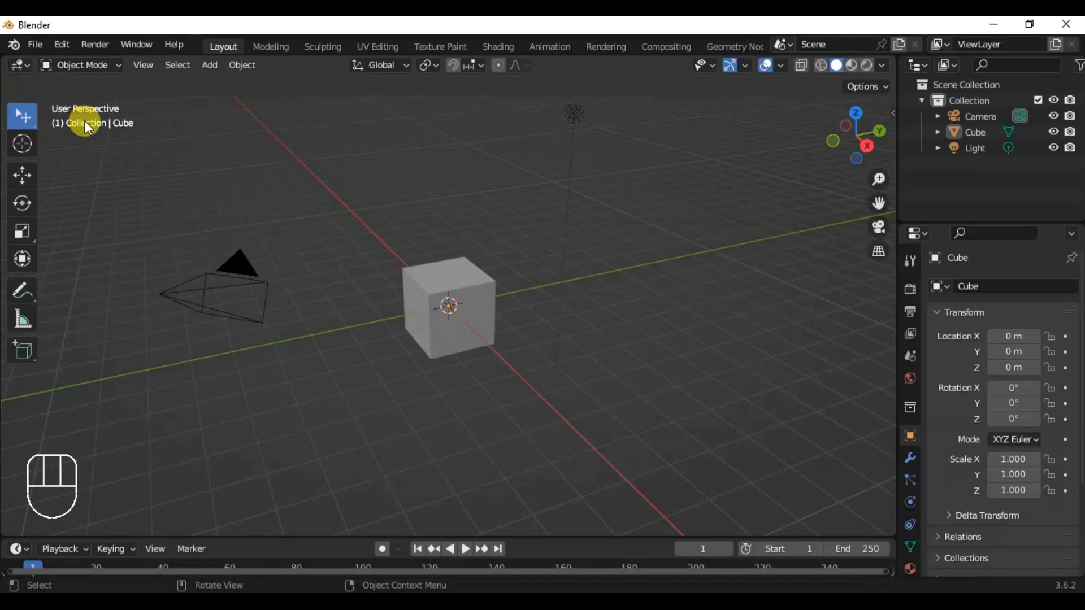
Select the cube, the camera and the light one at a time, and extend the light's selection with the cube and camera
click(466, 287)
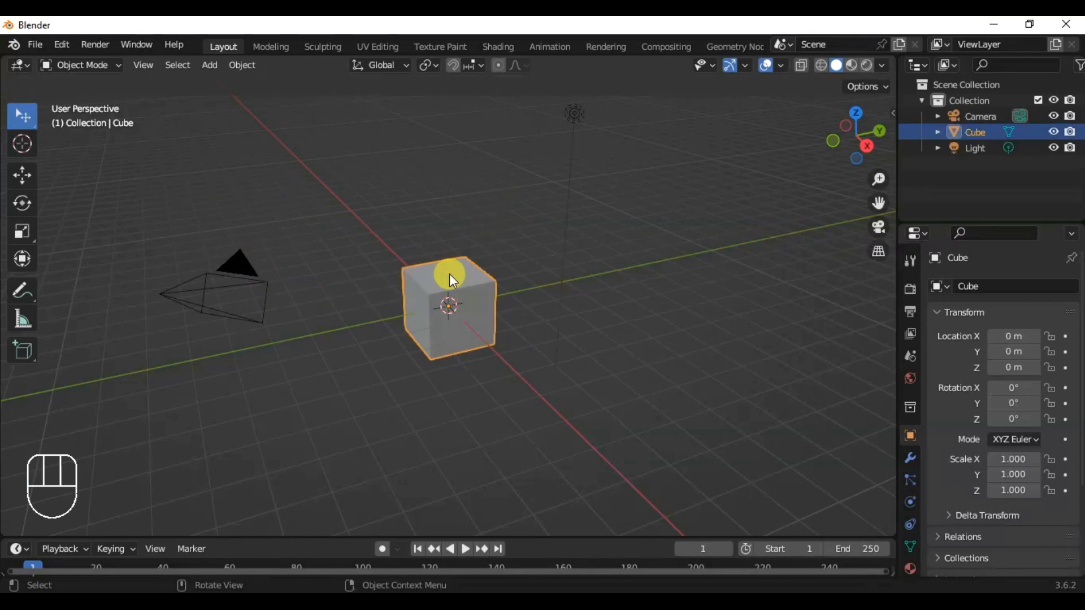
click(231, 263)
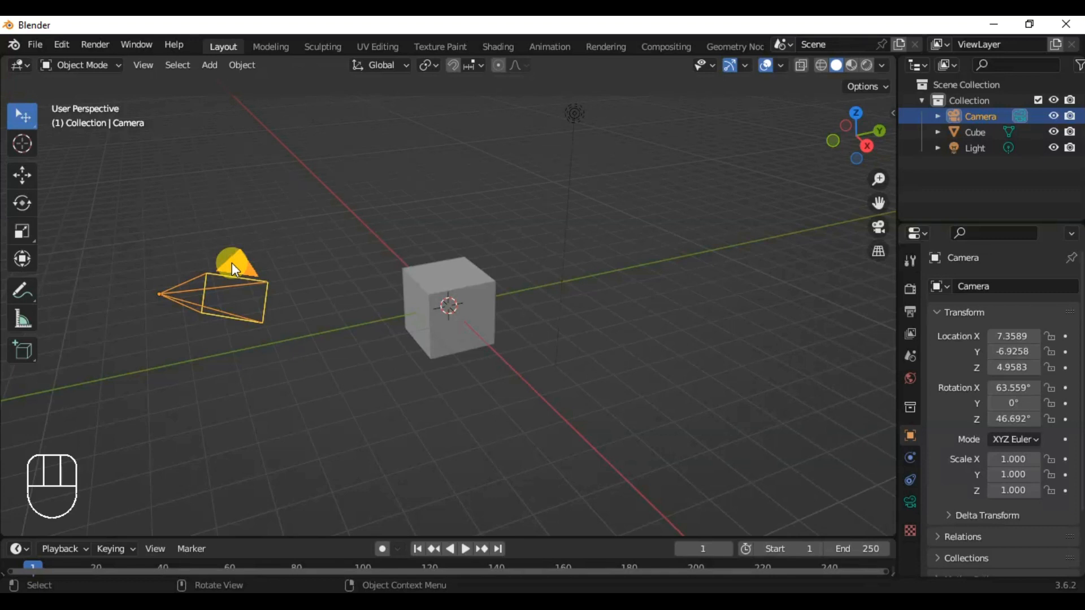
click(573, 115)
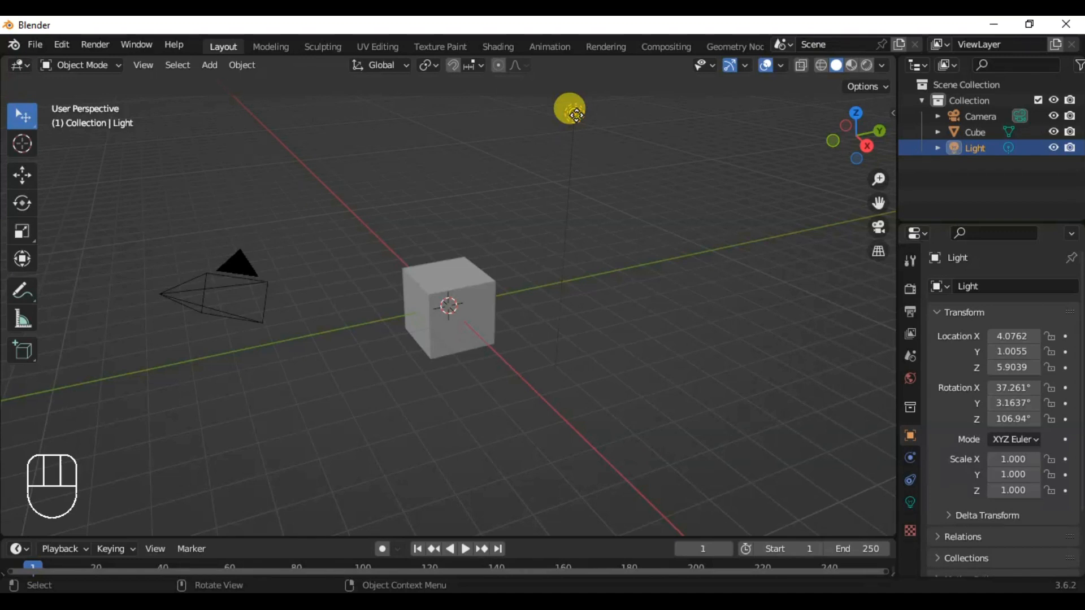
key(shift)
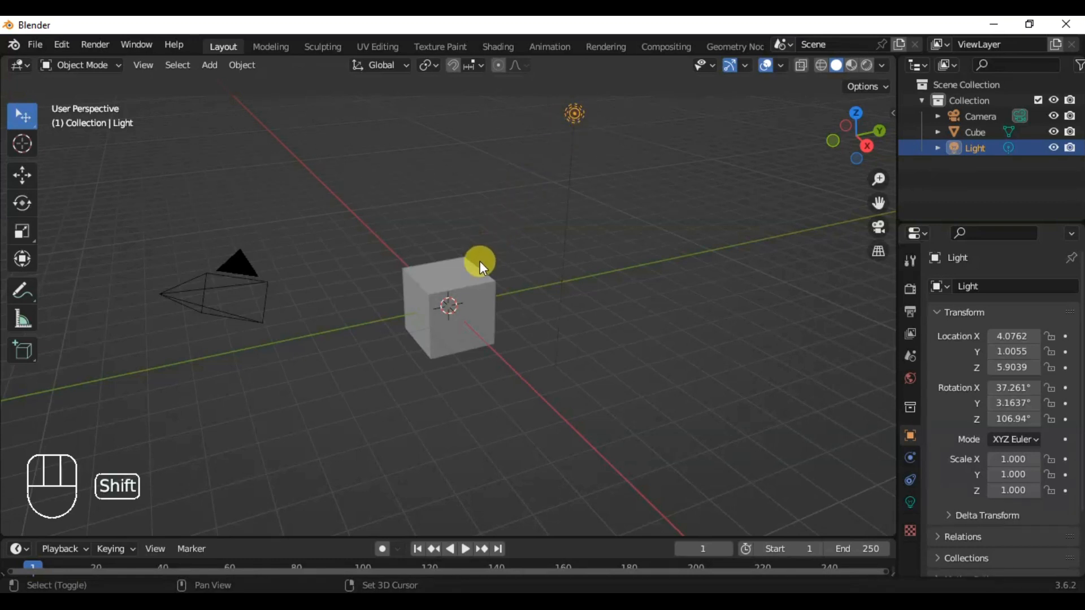
shift+click(468, 276)
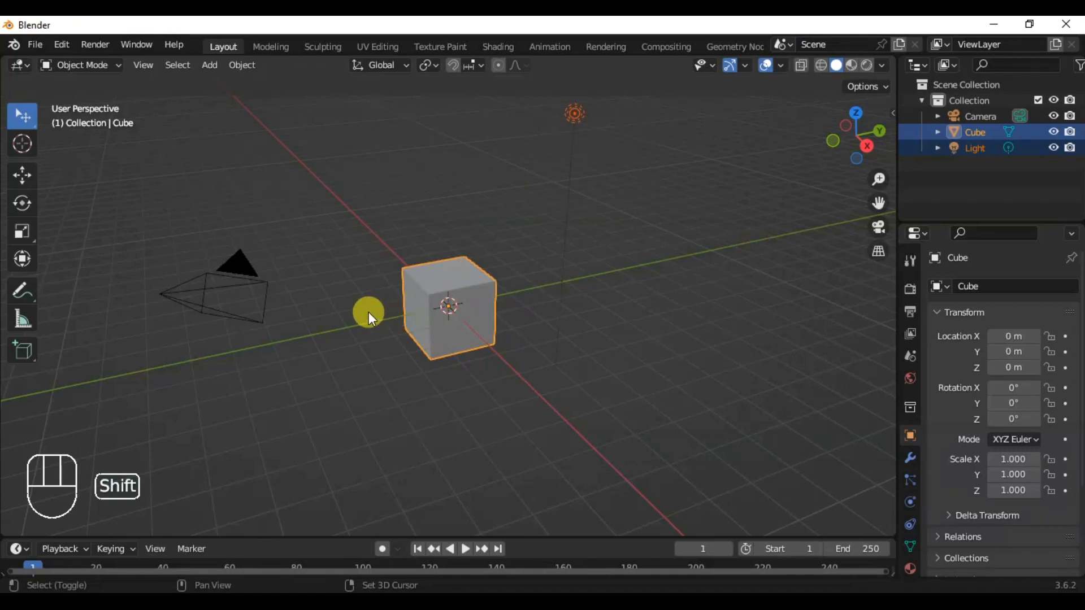
shift+click(241, 266)
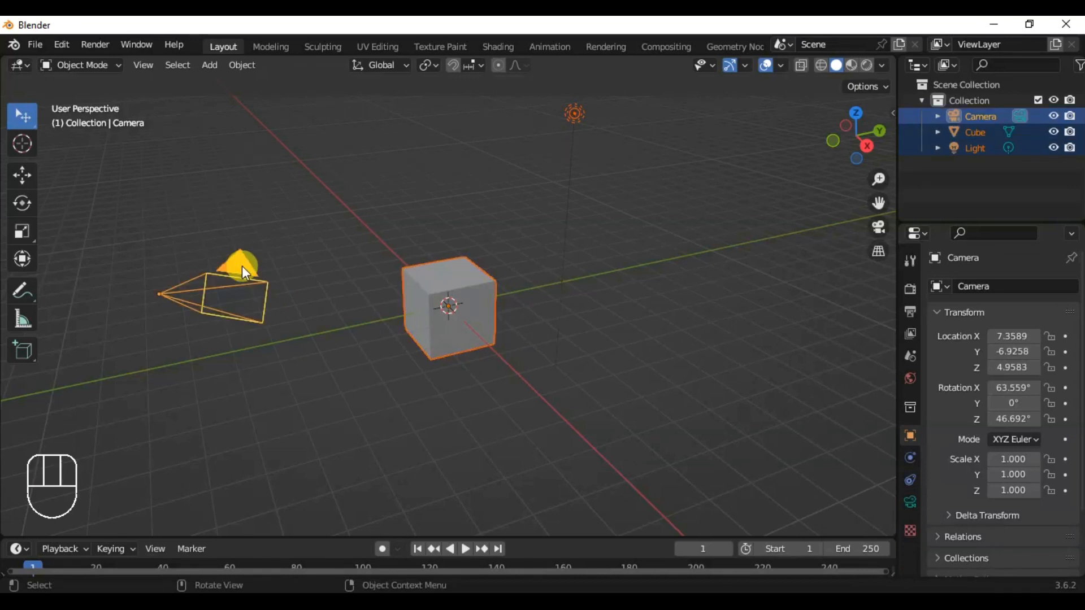
Using the Select Box tool, select the cube alone, select the light, cube and camera together, and clear the selection
drag(17, 117, 76, 154)
click(307, 191)
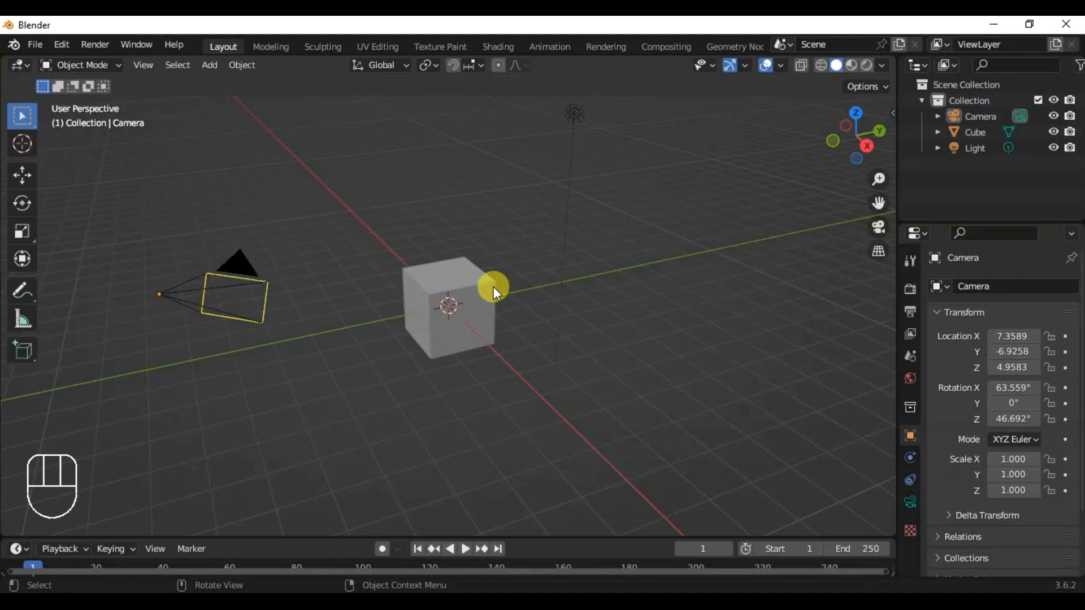
click(462, 291)
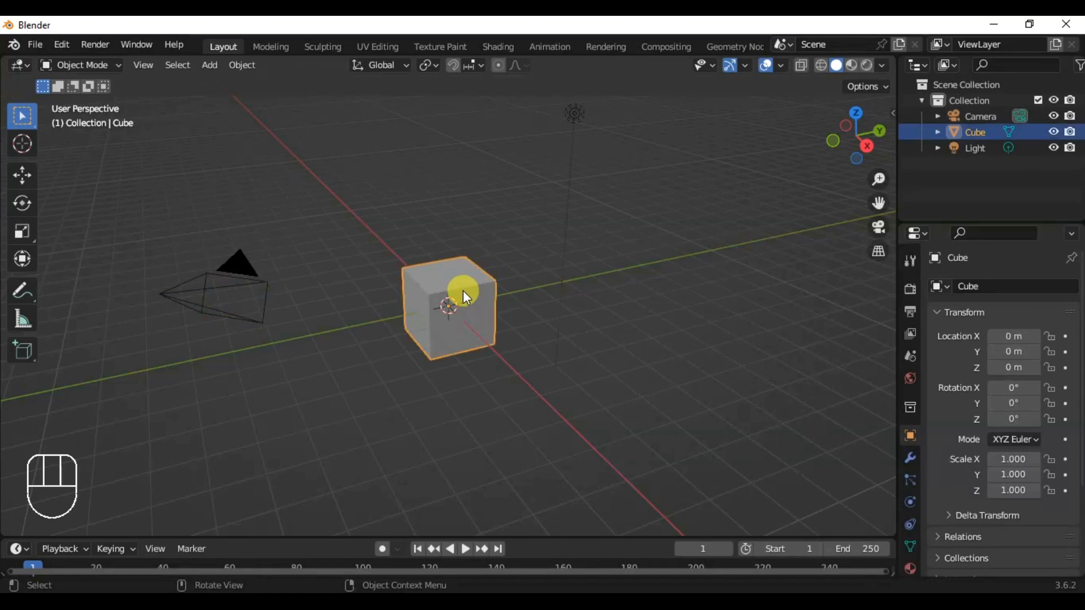
click(572, 114)
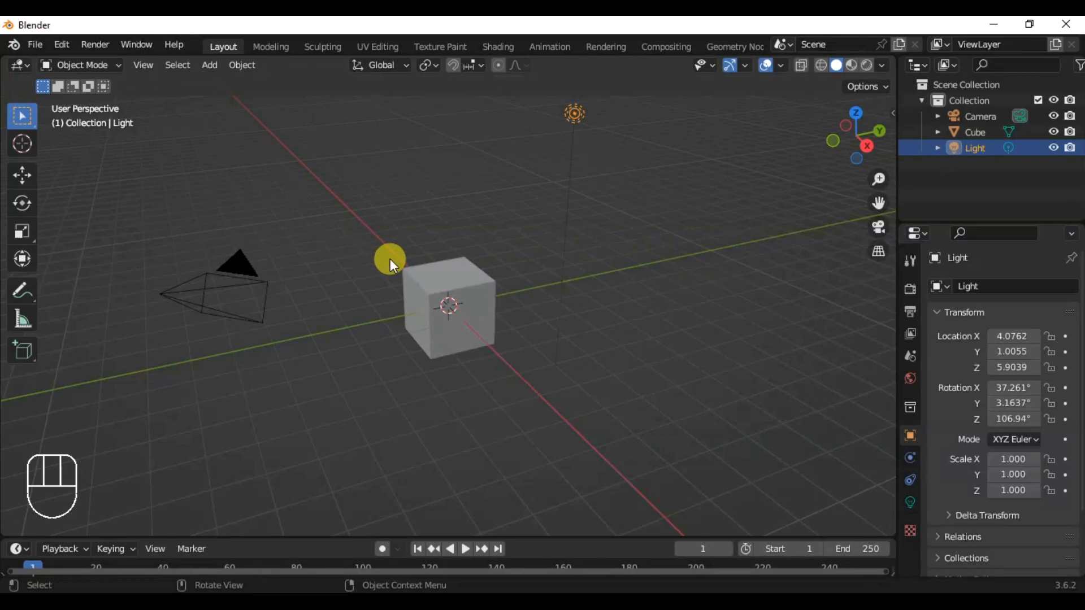
shift+click(469, 283)
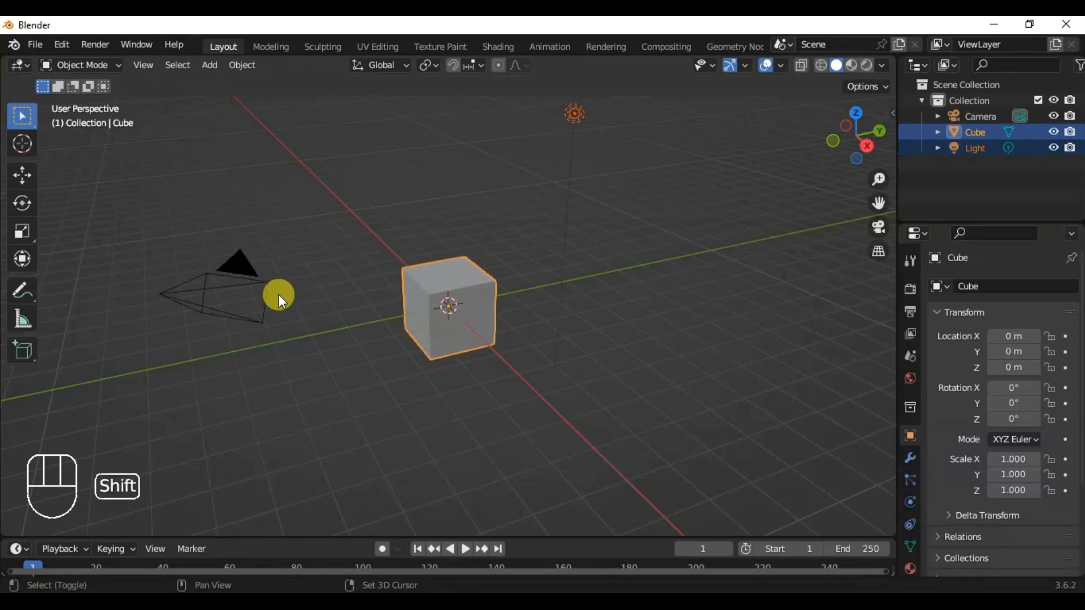
shift+click(250, 268)
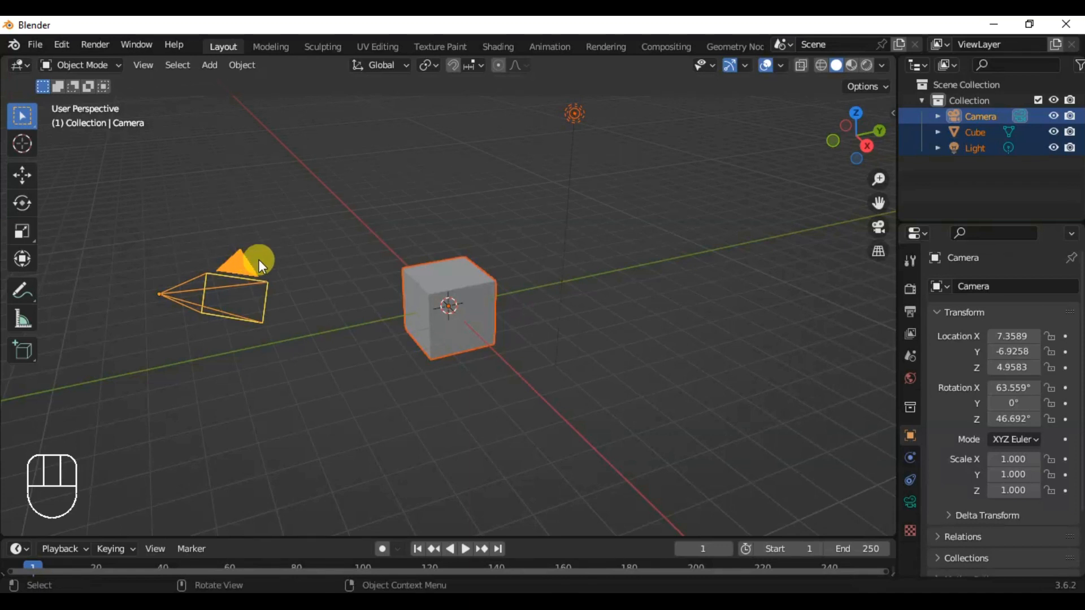
click(314, 238)
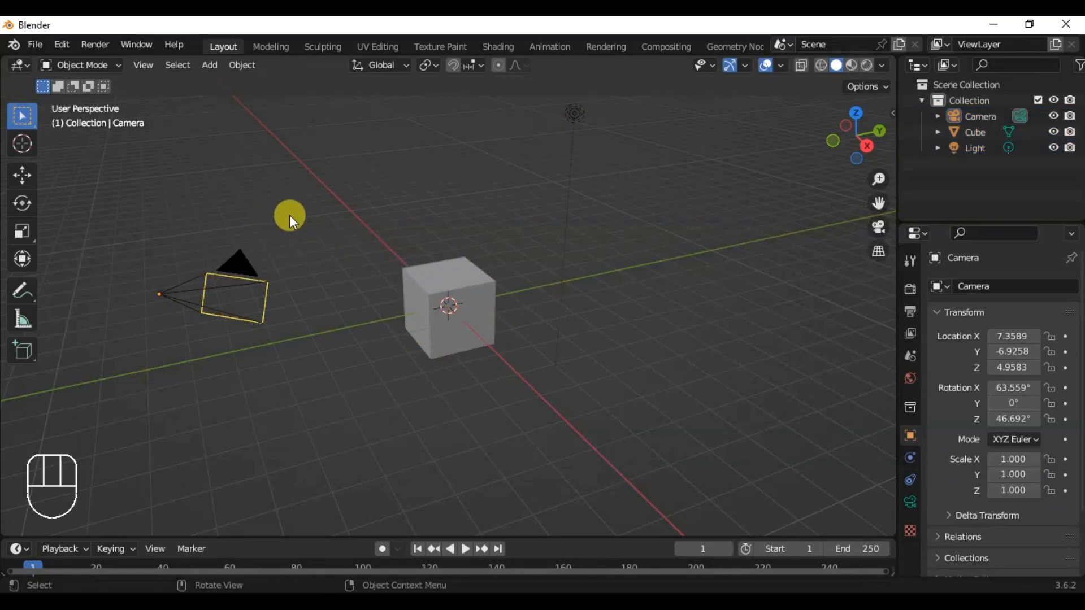
Duplicate the cube and move the copy about 9.73 m in the negative direction along the X axis
click(428, 282)
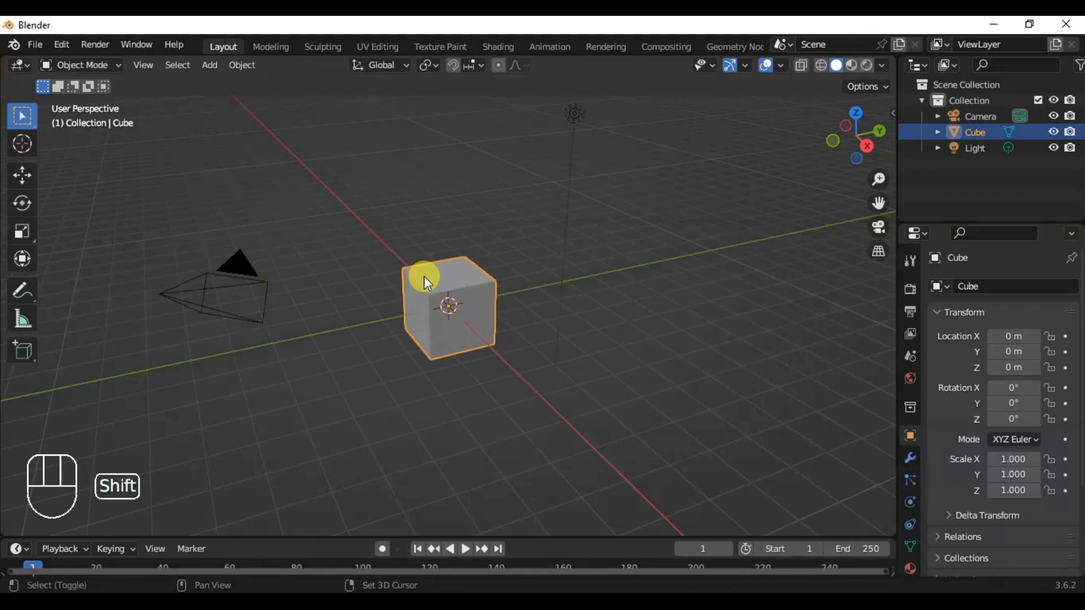
key(shift+d)
key(x)
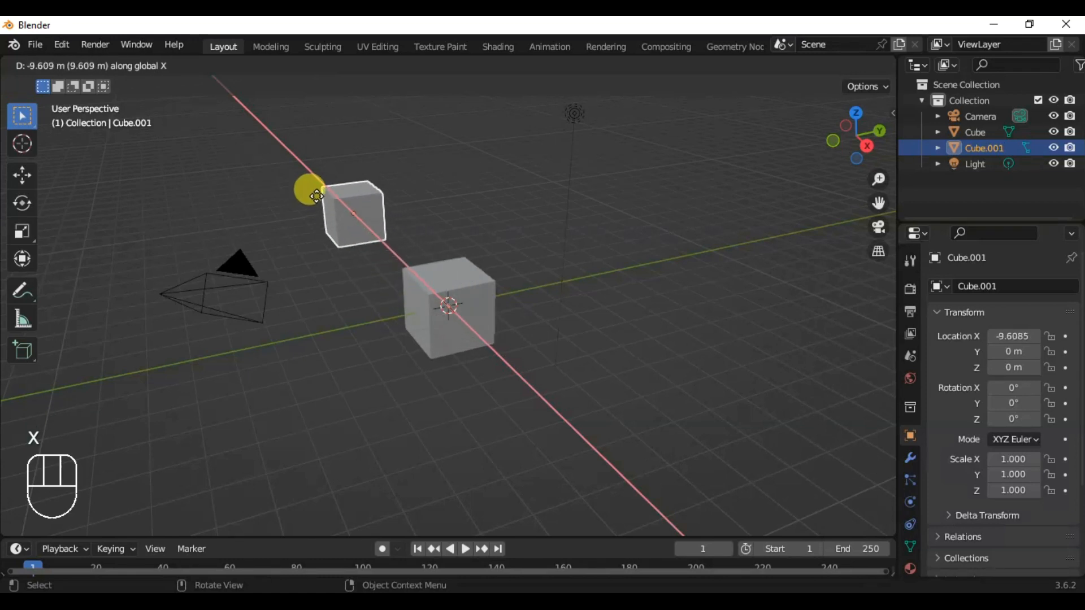
click(317, 198)
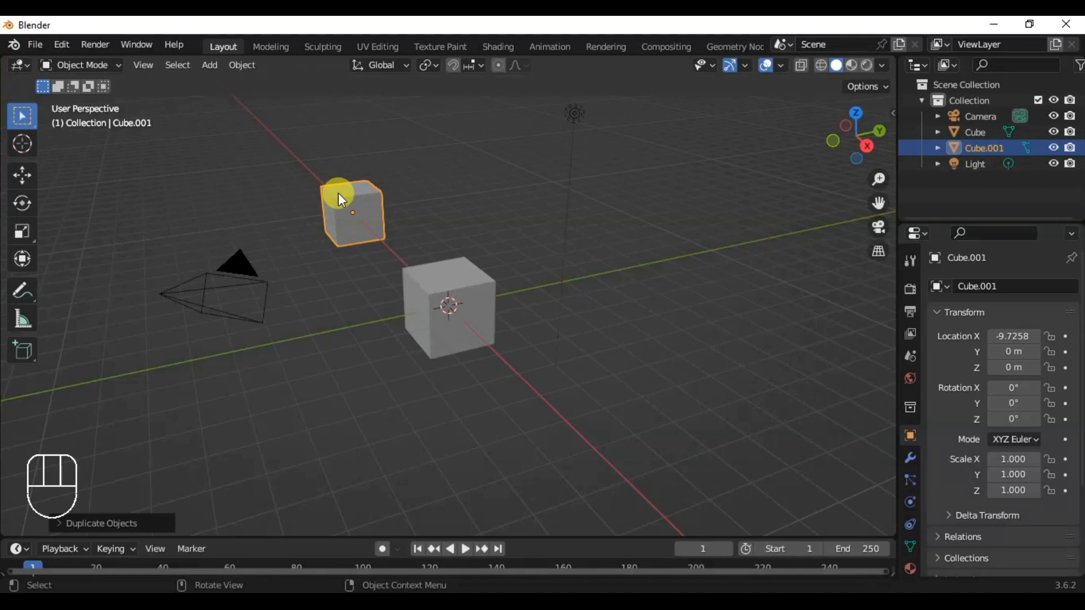
Duplicate the far cube in place, and duplicate it again, moving this copy along X to about 6.33 m
key(shift+d)
right_click(338, 192)
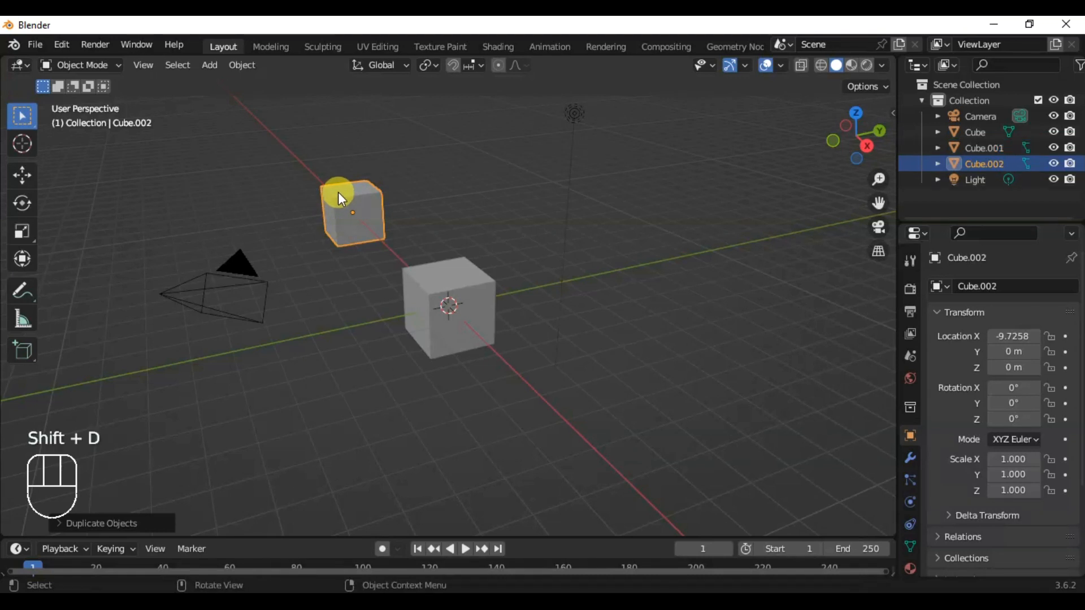
key(shift+d)
key(x)
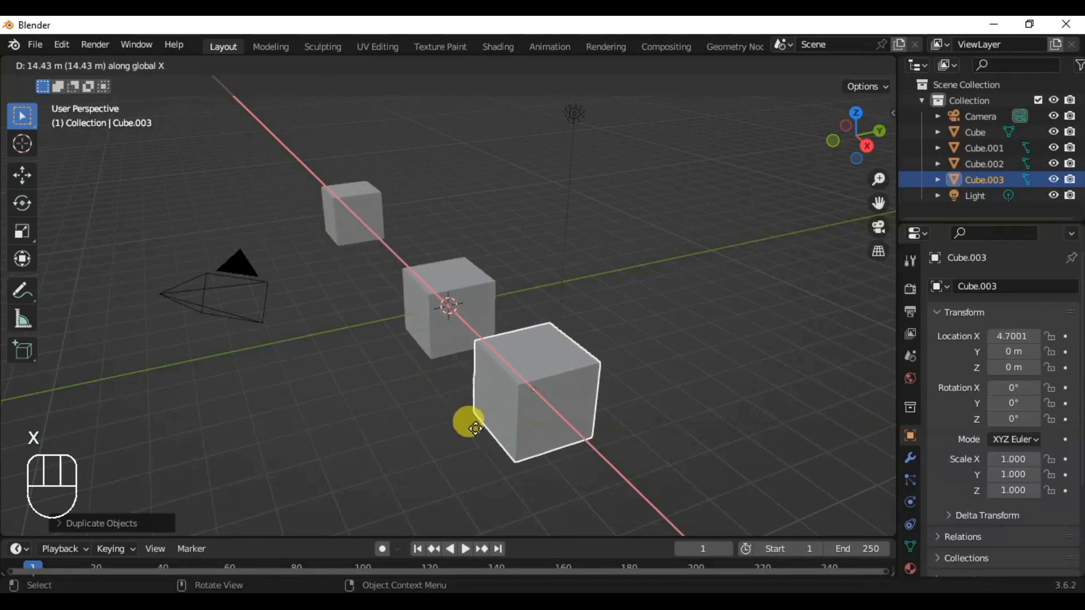
click(506, 472)
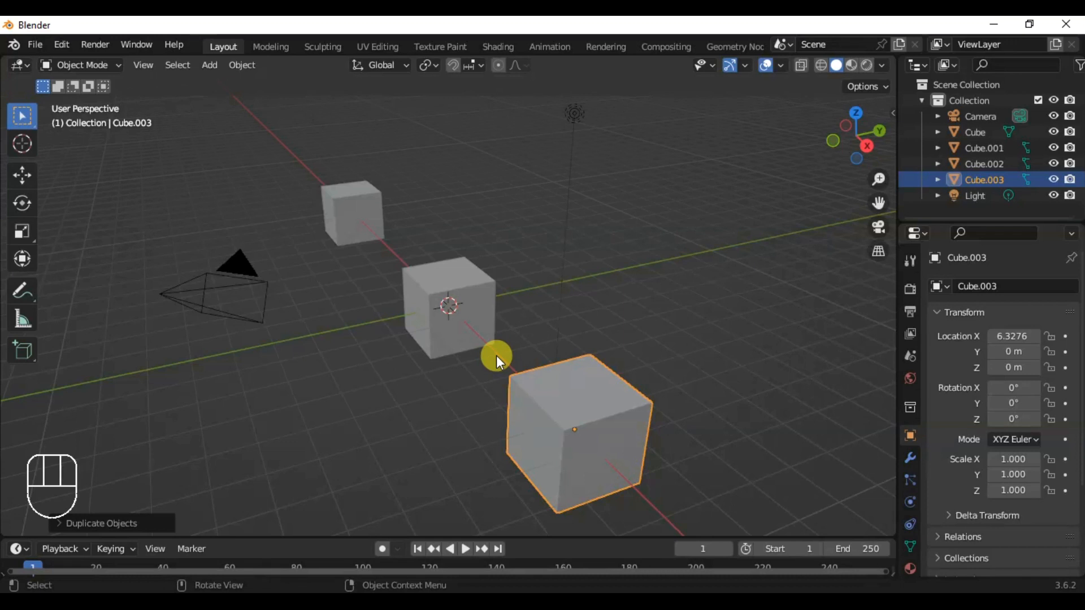
In front view, box-select the whole row of cubes, clear it, and box-select the camera, light, origin cube and positive-X cube
key(KP_1)
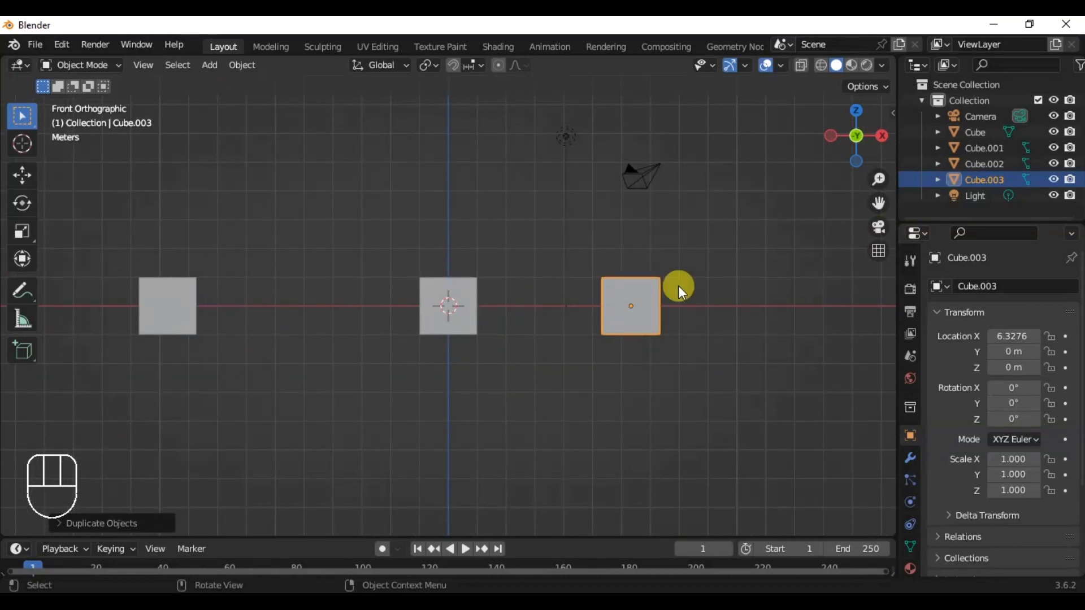
click(80, 239)
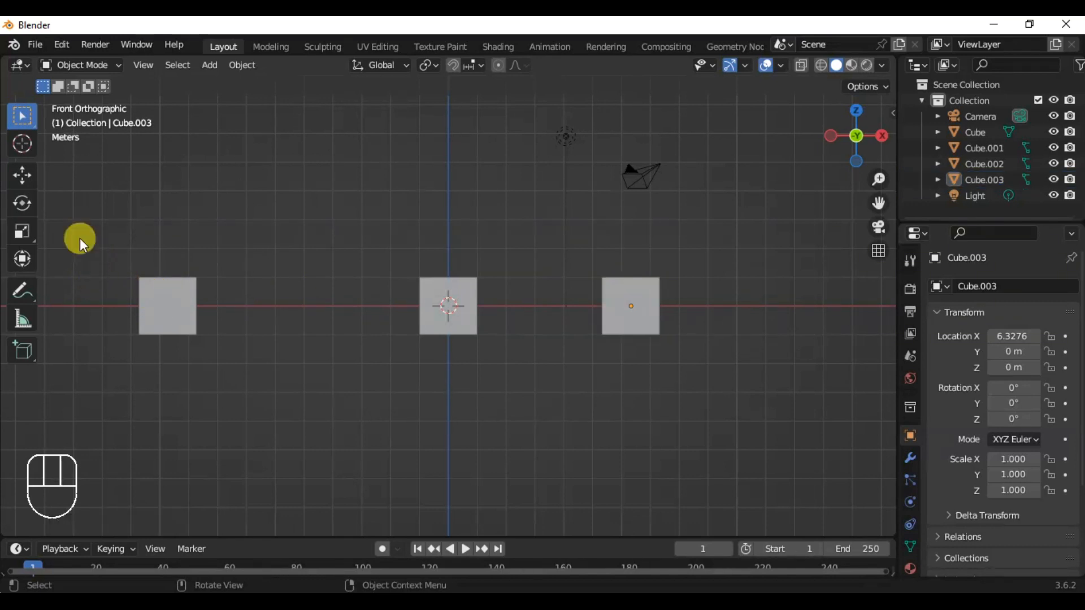
drag(80, 239, 718, 389)
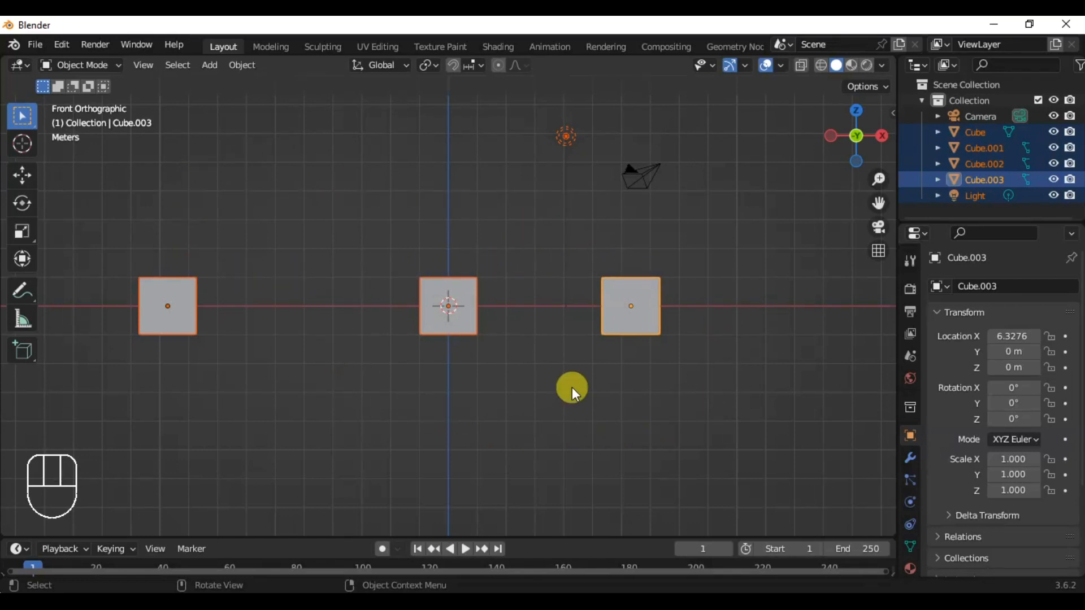
click(632, 386)
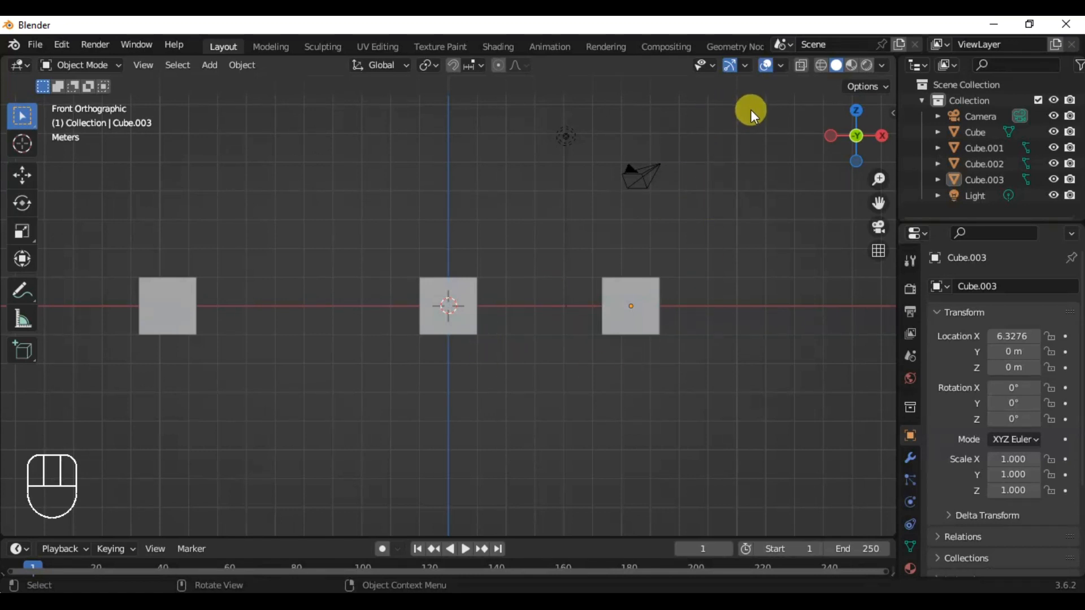
drag(730, 127, 448, 398)
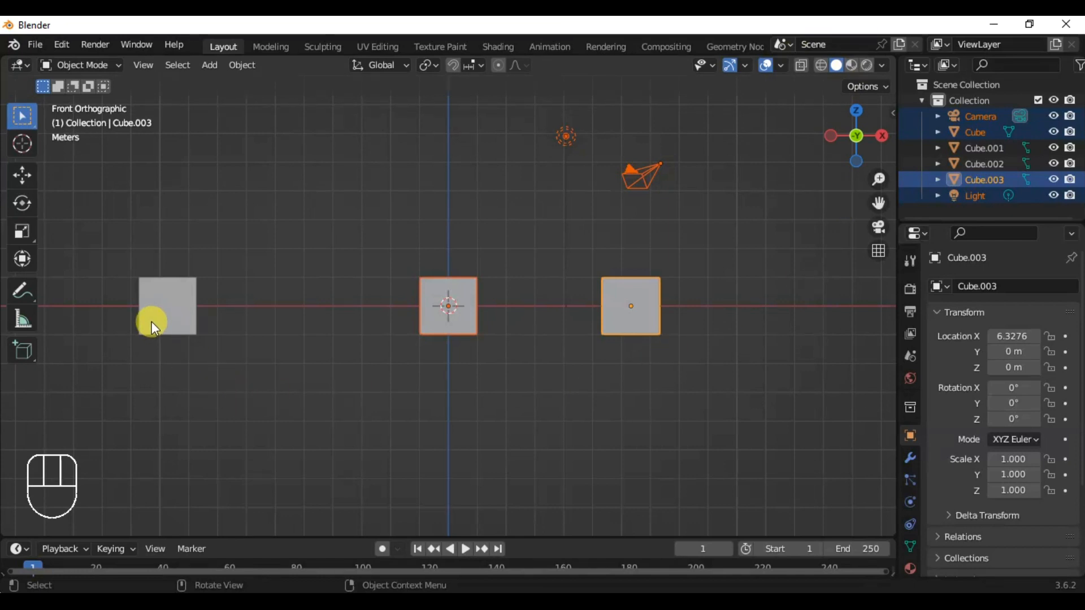
Switch to the Select Circle tool, brush over the cubes from negative X to positive X, and clear the selection
drag(12, 117, 76, 195)
click(76, 257)
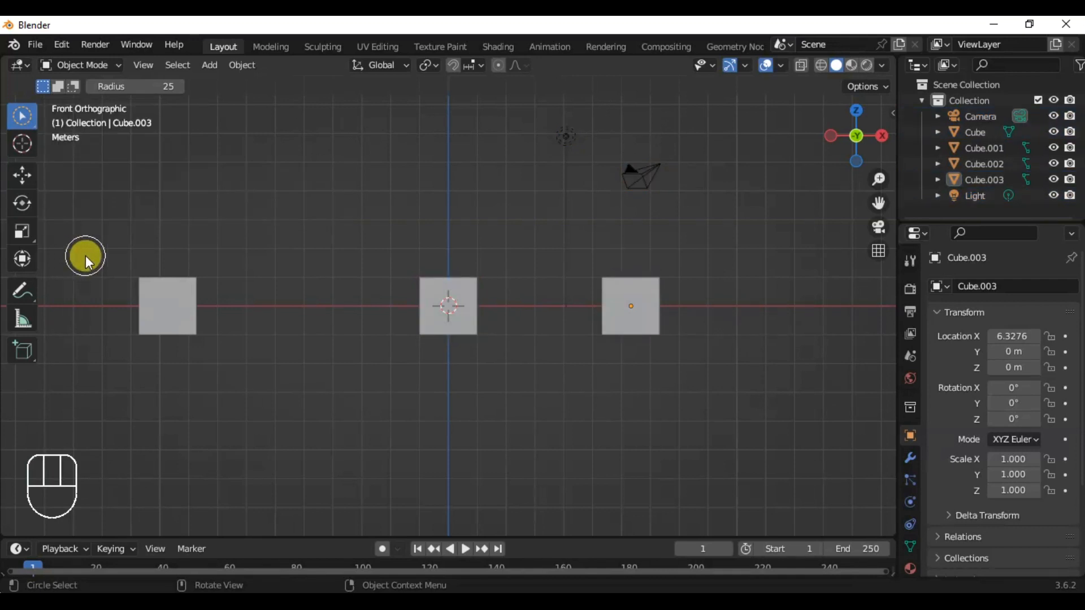
drag(86, 255, 86, 256)
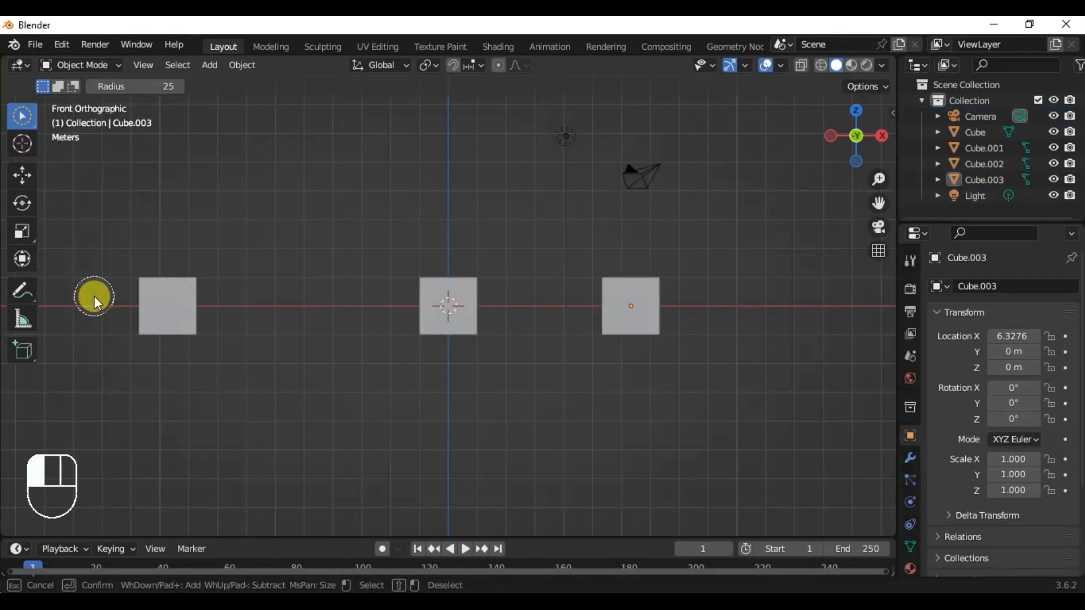
drag(150, 304, 330, 301)
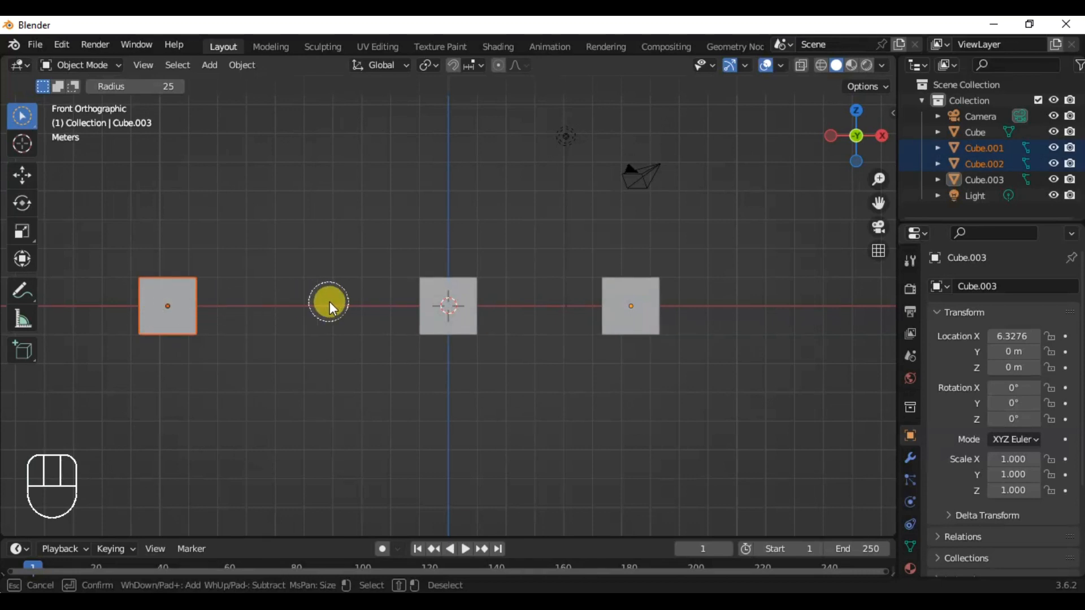
drag(398, 304, 485, 309)
mouse_move(568, 310)
mouse_down()
mouse_move(640, 310)
mouse_move(643, 320)
mouse_up()
click(102, 275)
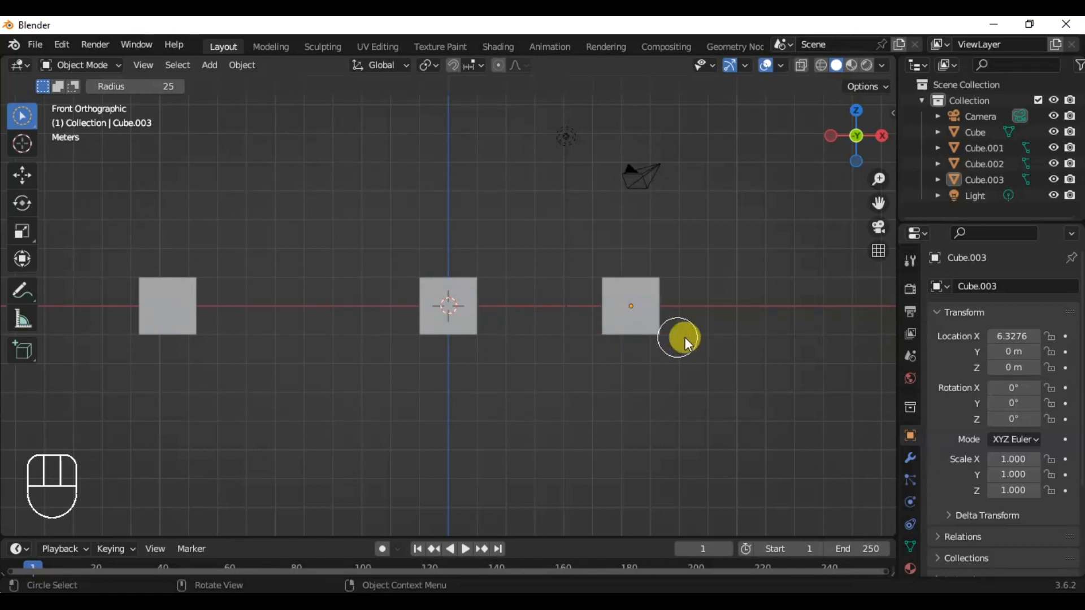
Circle-select the cube on the positive X side together with the cube at the origin
drag(775, 305, 775, 305)
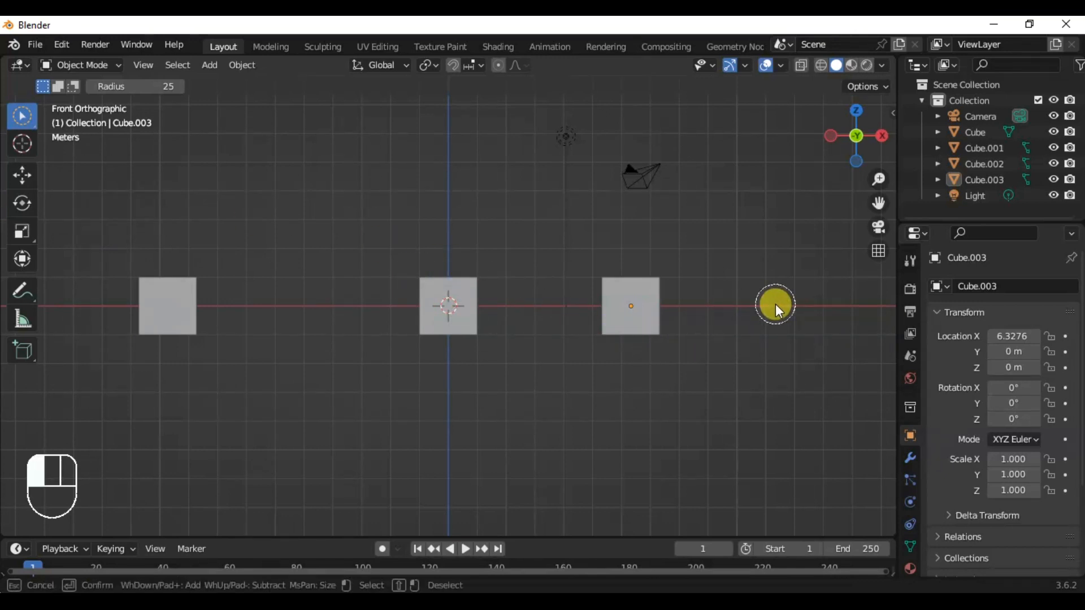
drag(655, 303, 605, 308)
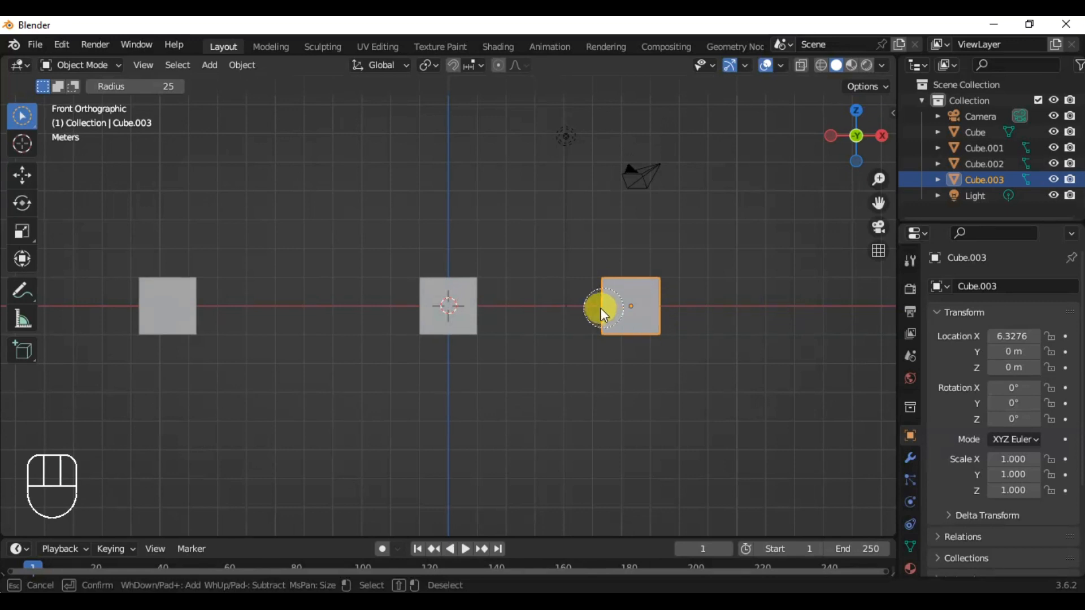
drag(503, 310, 440, 311)
drag(362, 298, 361, 298)
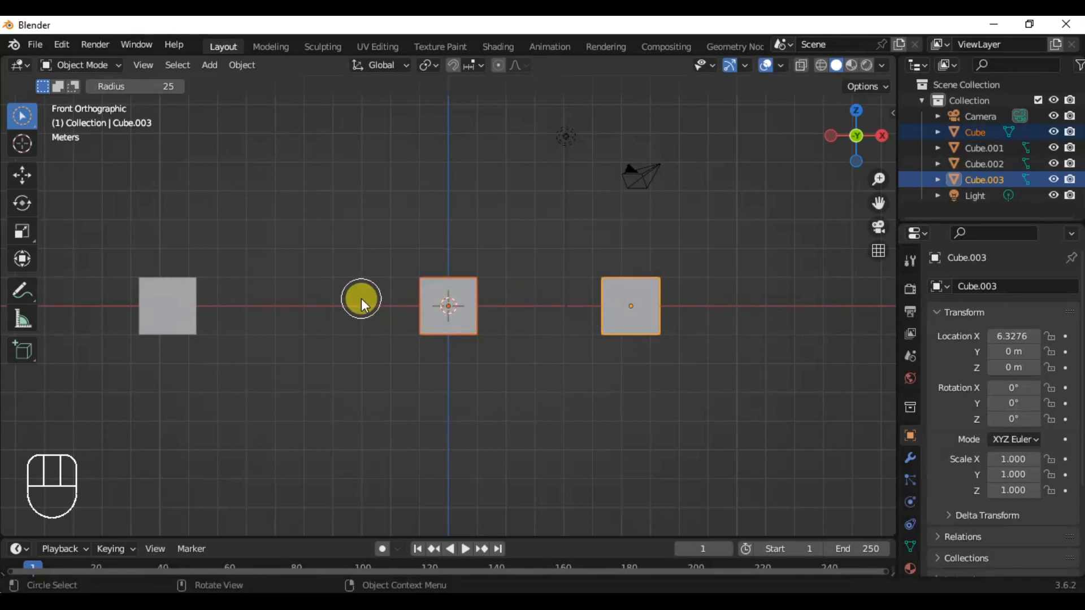
Switch to the Select Lasso tool, lasso the negative-X cube together with the cube at the origin, and clear the selection
drag(23, 118, 96, 205)
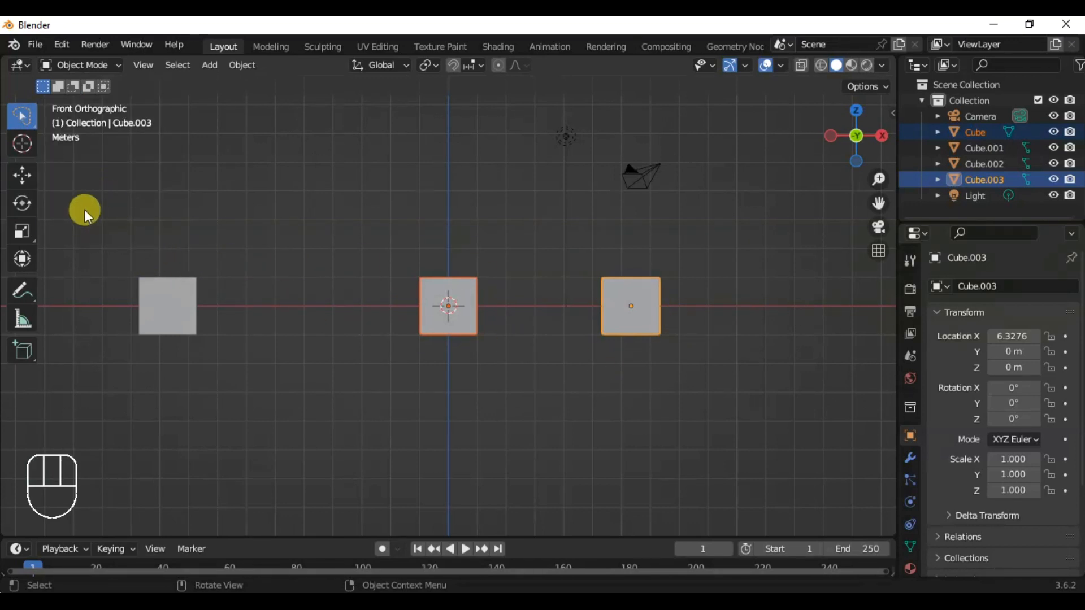
drag(84, 208, 87, 239)
mouse_move(103, 307)
mouse_down()
mouse_move(134, 367)
mouse_move(189, 396)
mouse_move(376, 426)
mouse_move(459, 404)
mouse_move(494, 367)
mouse_move(509, 313)
mouse_move(479, 250)
mouse_move(426, 226)
mouse_move(225, 198)
mouse_up()
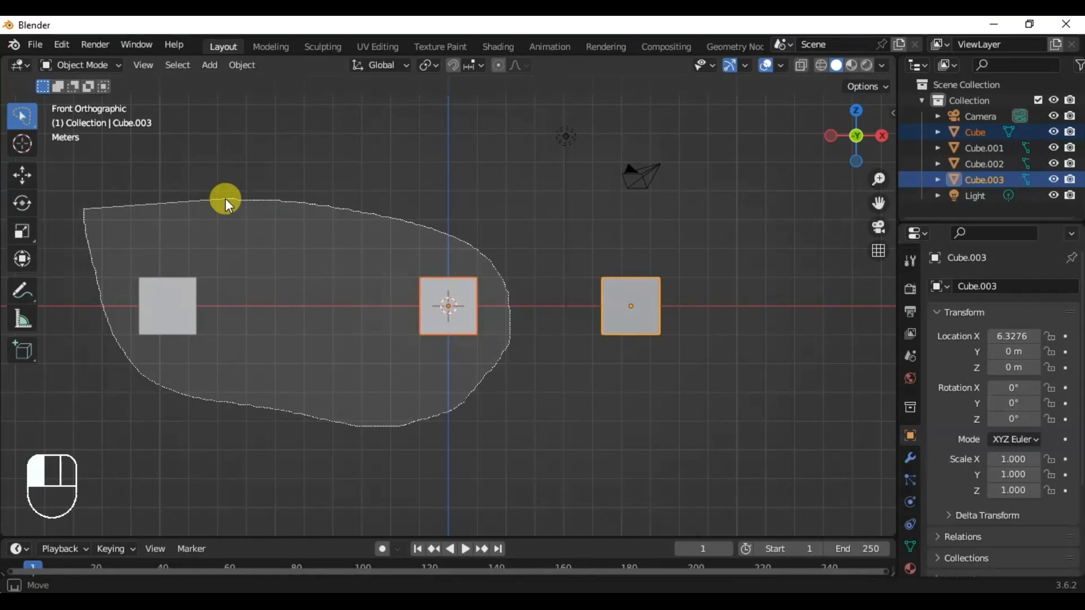
drag(225, 198, 225, 198)
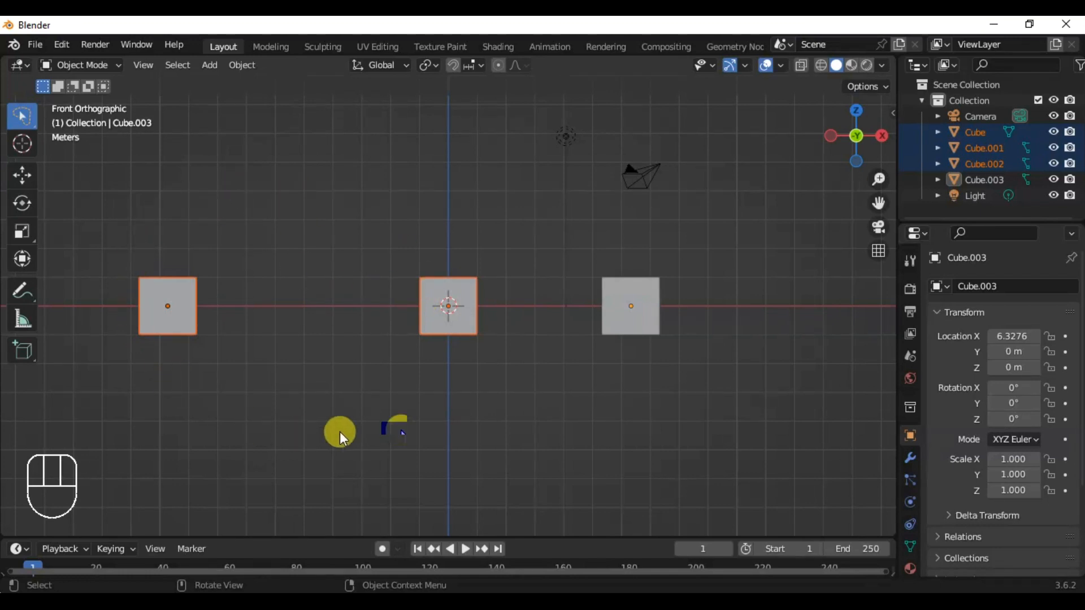
click(422, 496)
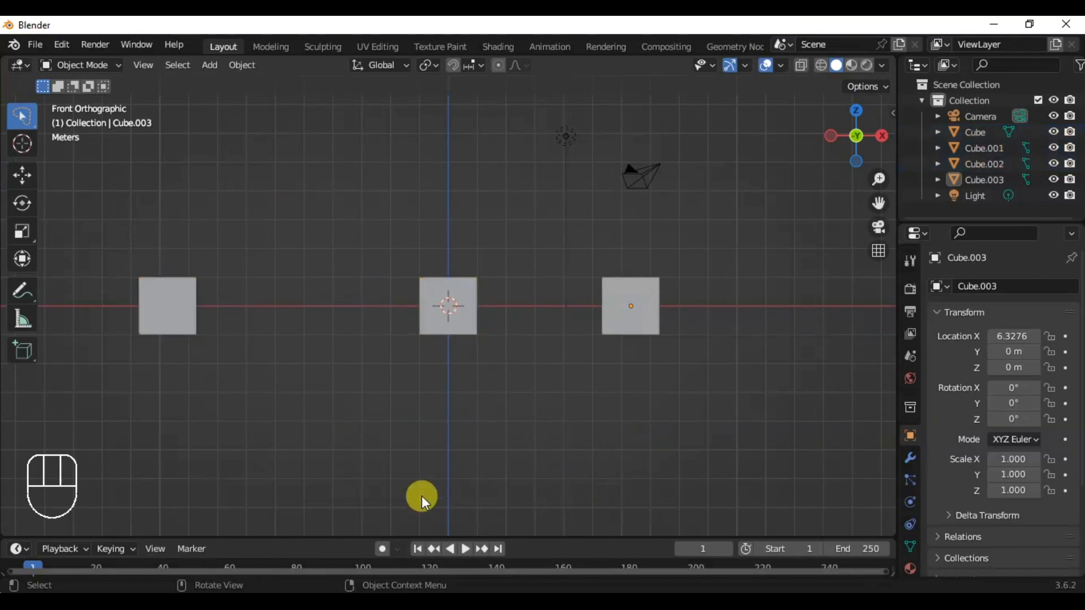
Lasso-select the positive-X cube together with the origin cube, and replace that selection by lassoing the camera and light
mouse_move(727, 415)
mouse_down()
mouse_move(394, 362)
mouse_move(409, 218)
mouse_move(602, 250)
mouse_move(749, 333)
mouse_up()
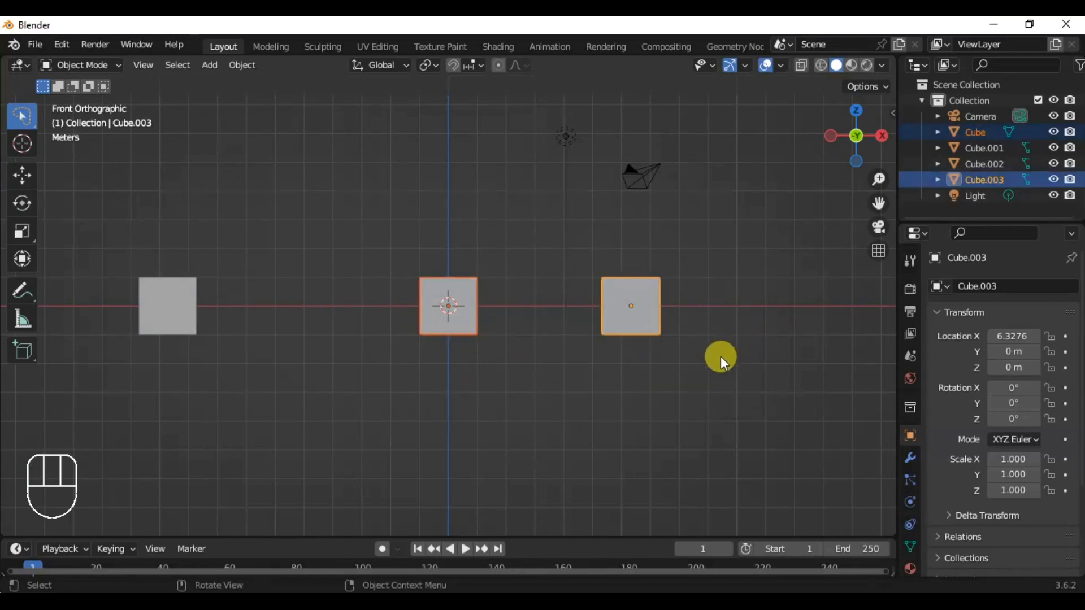
mouse_move(317, 132)
mouse_down()
mouse_move(436, 229)
mouse_move(625, 249)
mouse_move(695, 233)
mouse_move(697, 155)
mouse_move(613, 89)
mouse_move(450, 83)
mouse_move(384, 94)
mouse_up()
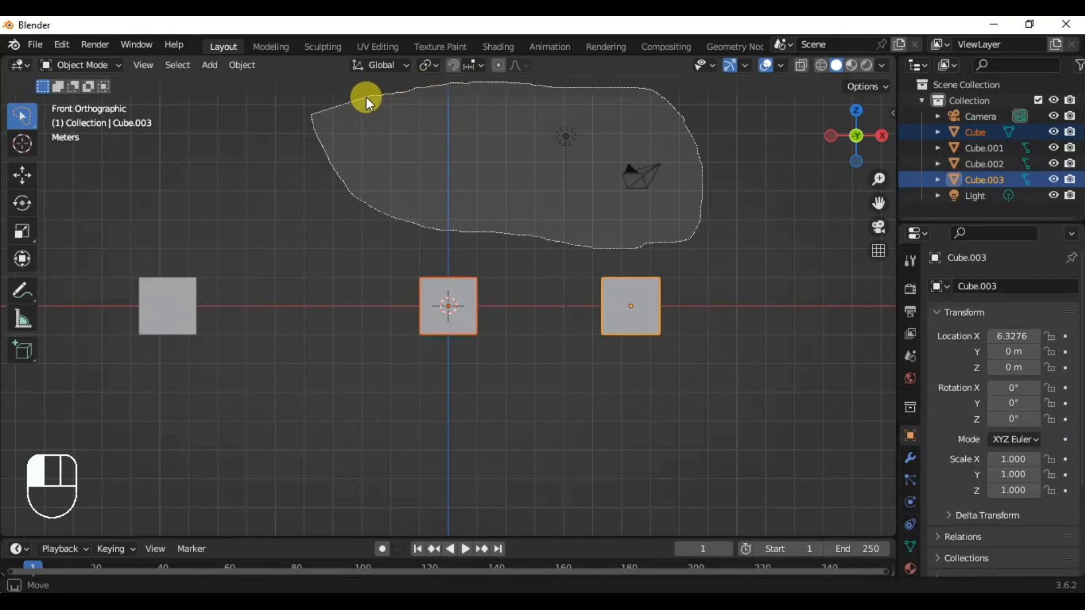
drag(365, 97, 365, 96)
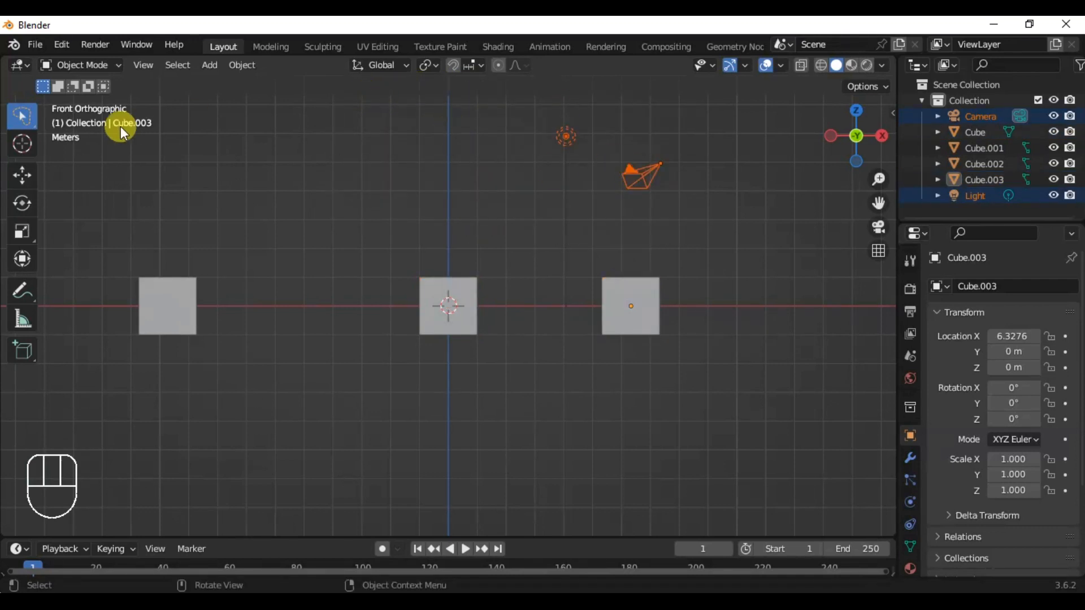
Switch to the Cursor tool, place the 3D cursor above the gap between the negative-X and origin cubes, and add a Monkey mesh there
drag(26, 125, 25, 120)
click(22, 143)
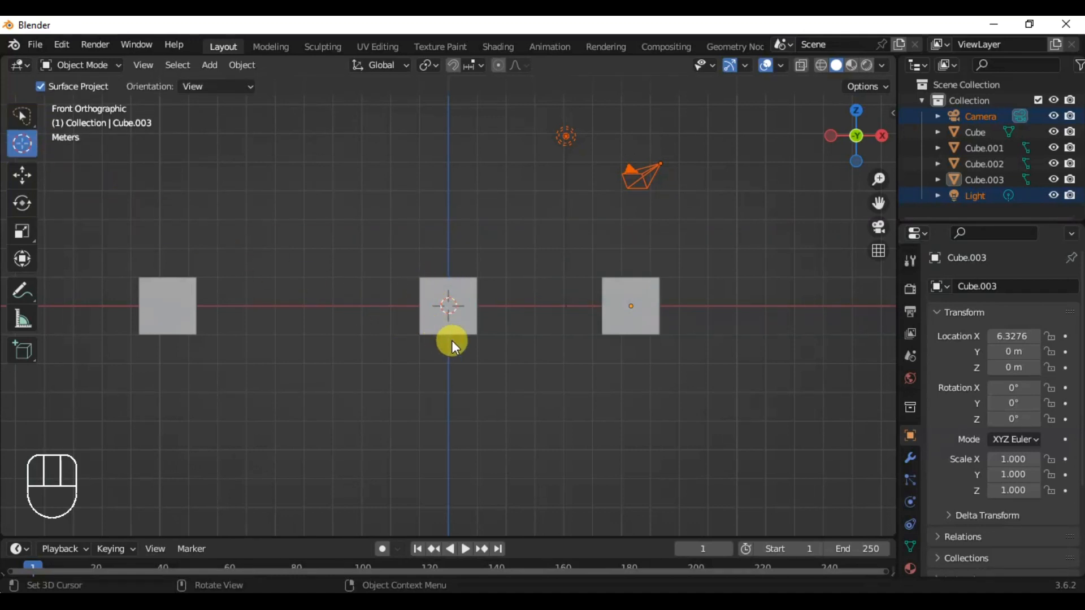
scroll(455, 319, up, 5)
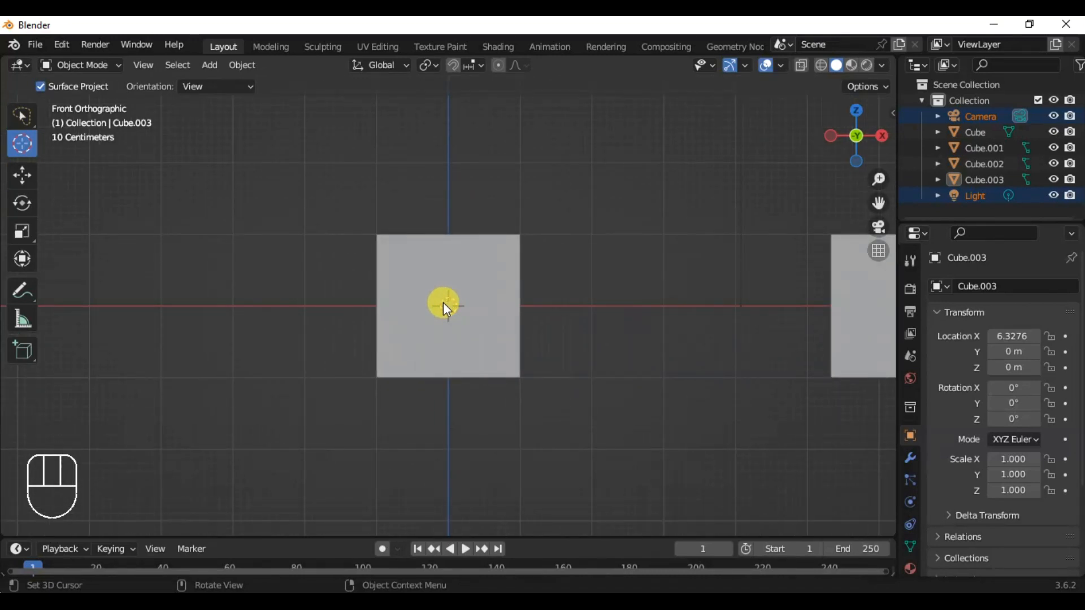
scroll(442, 305, down, 4)
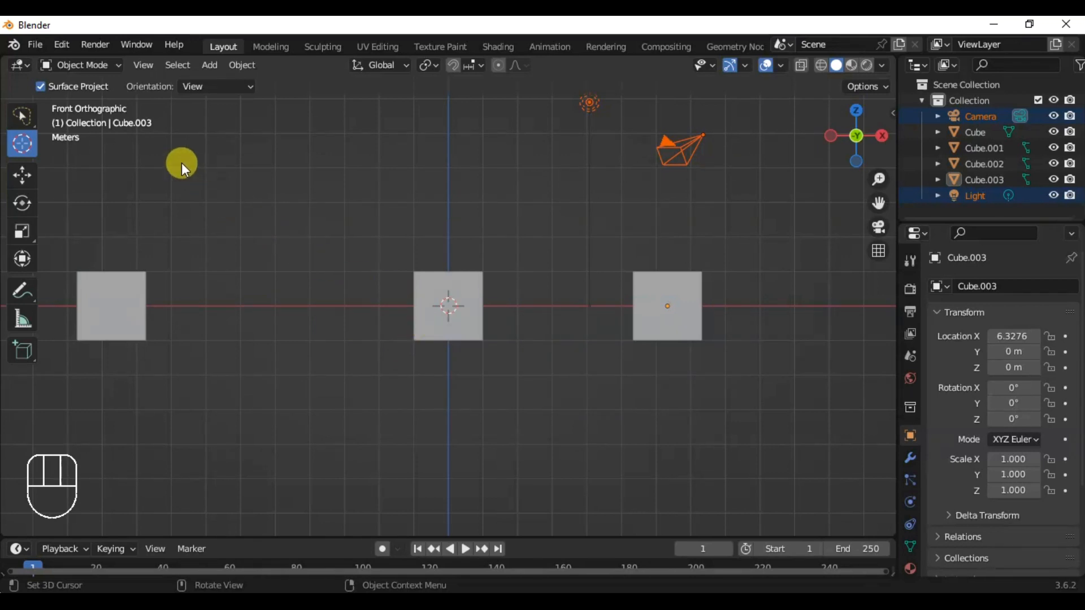
click(238, 169)
key(shift)
key(shift+a)
mouse_move(269, 232)
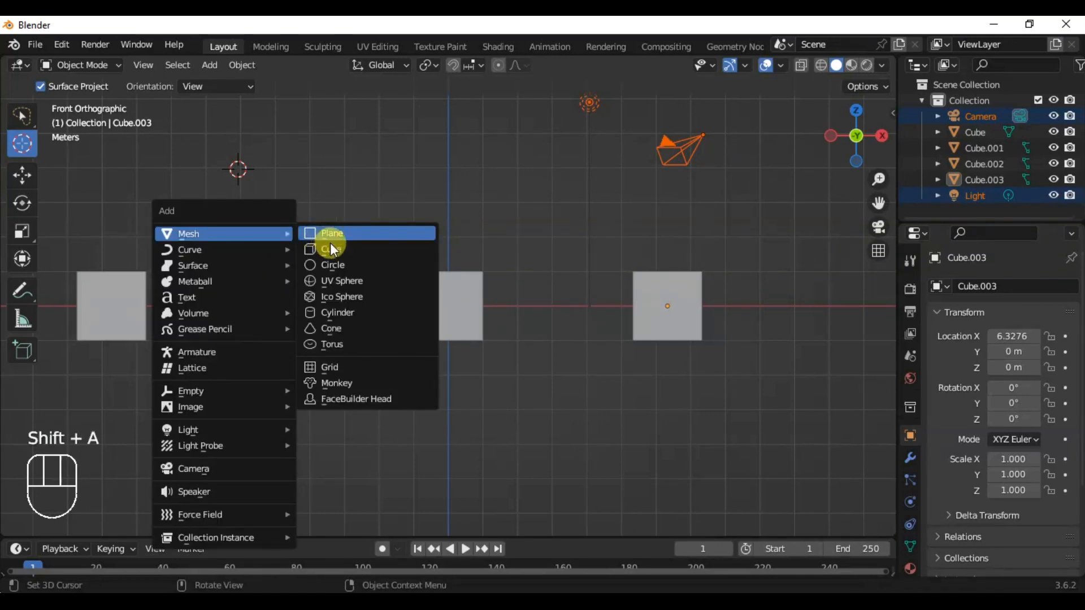
click(334, 382)
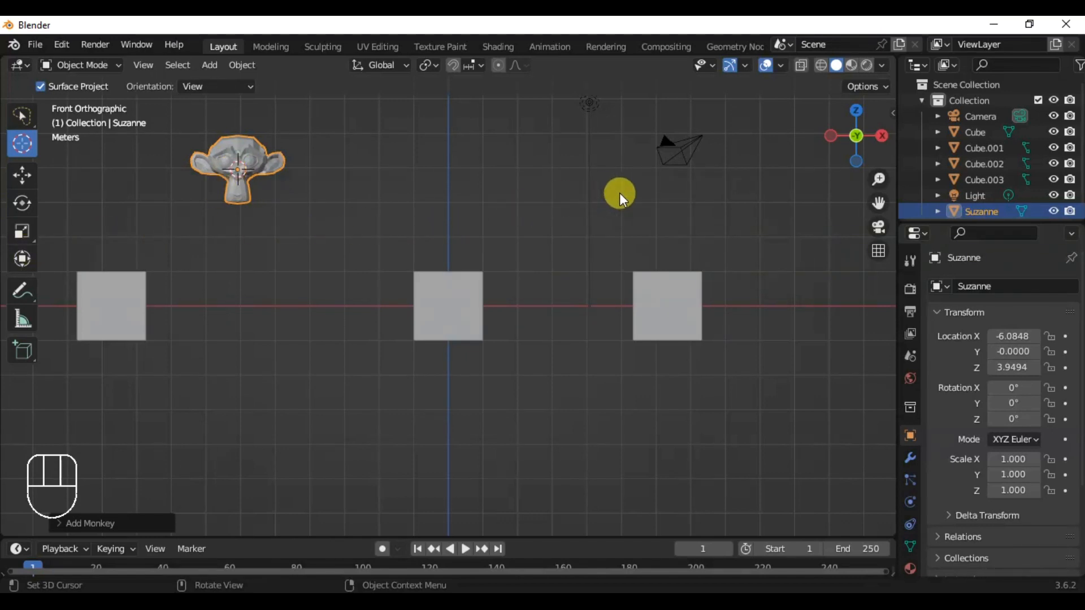
Place the 3D cursor just beside the light, above and between the origin and positive-X cubes, and add a UV Sphere there
click(549, 145)
key(shift+a)
mouse_move(548, 143)
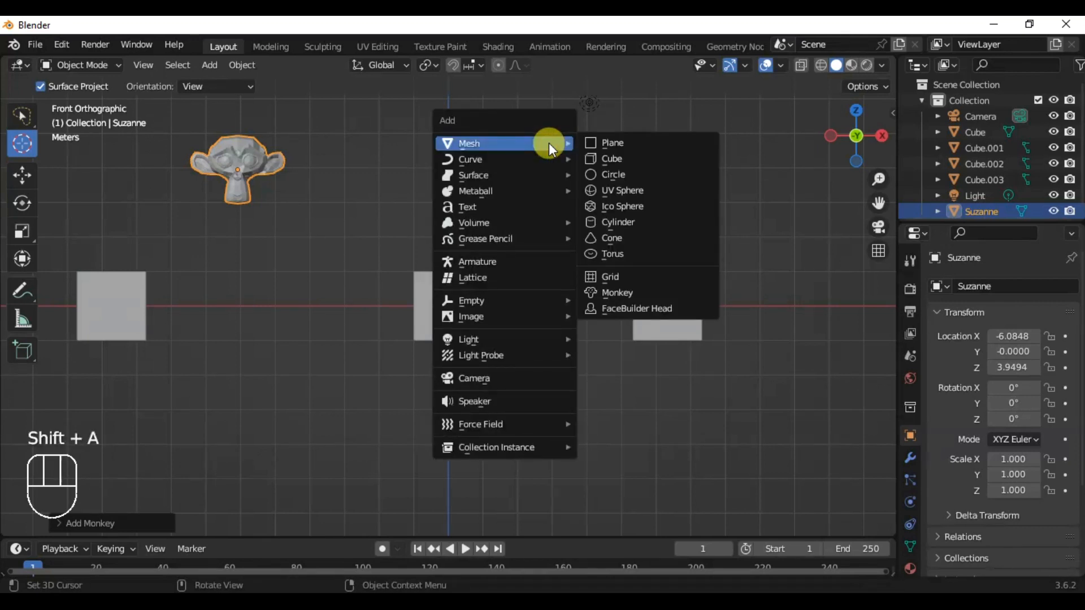
click(613, 192)
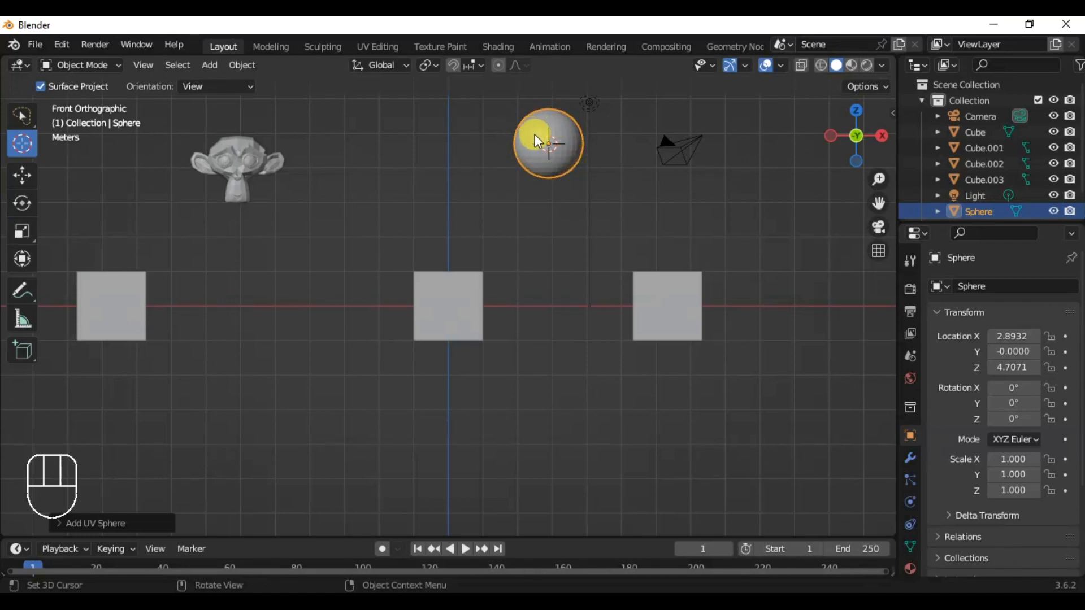
Place the 3D cursor on the monkey head and switch to the Tweak selection tool
click(260, 155)
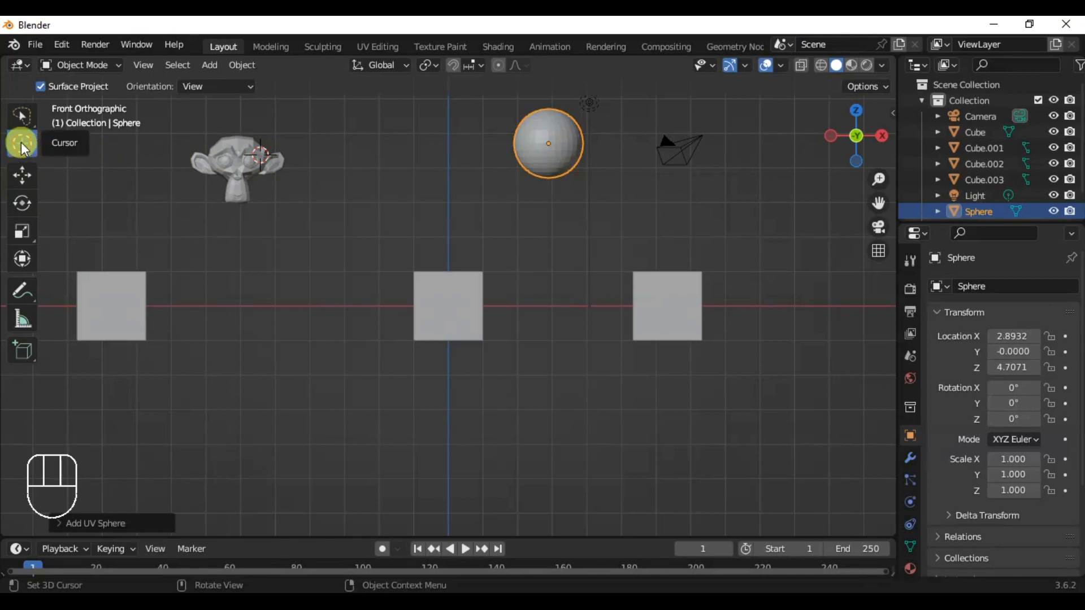
click(20, 115)
drag(21, 116, 60, 122)
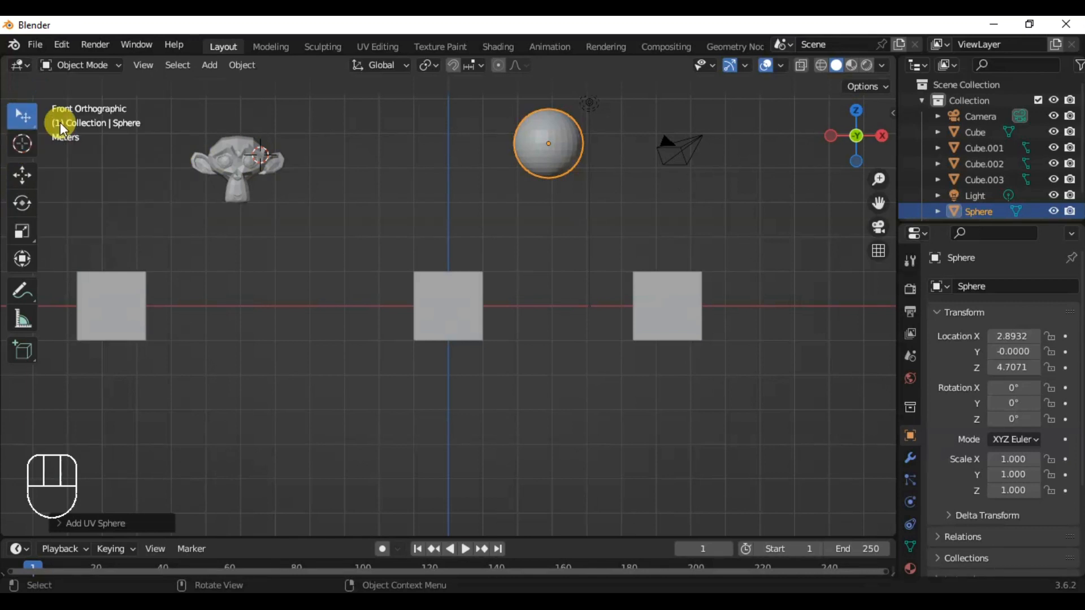
Select the monkey head, the sphere and the positive-X cube one after another
click(235, 164)
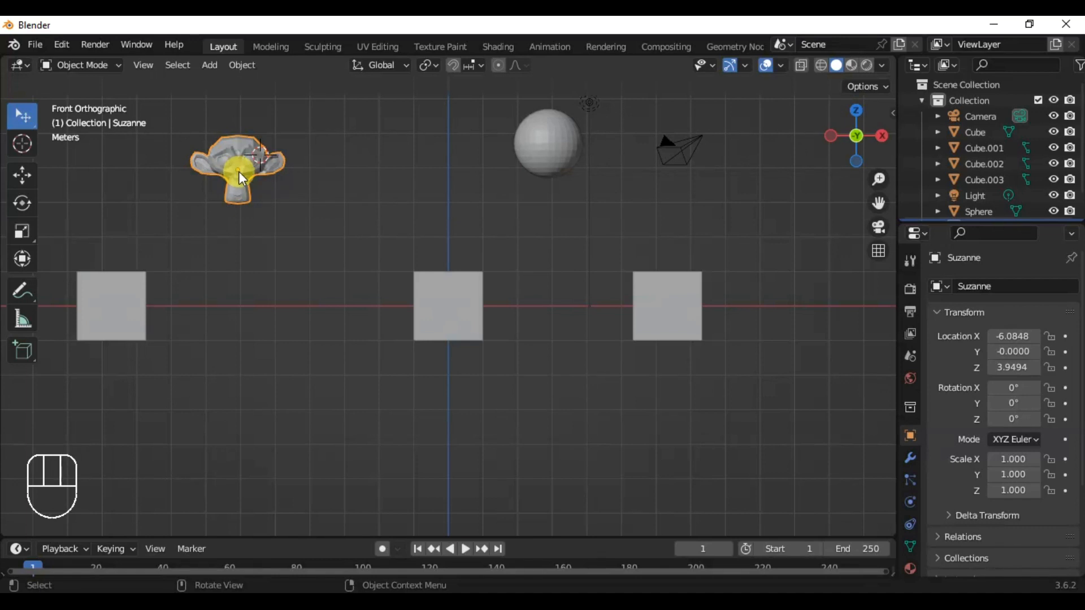
click(537, 150)
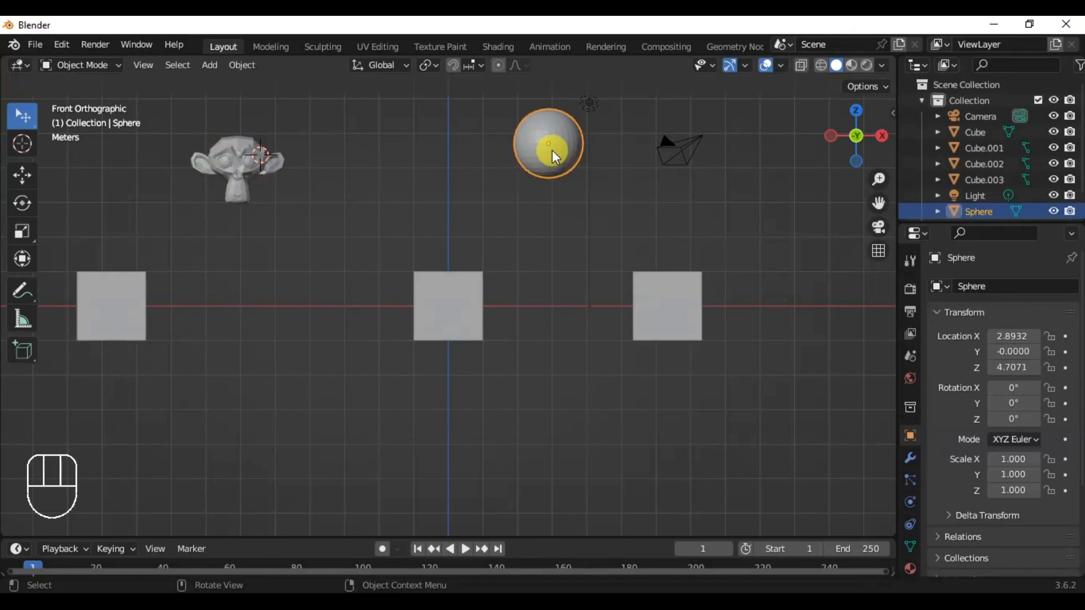
click(673, 324)
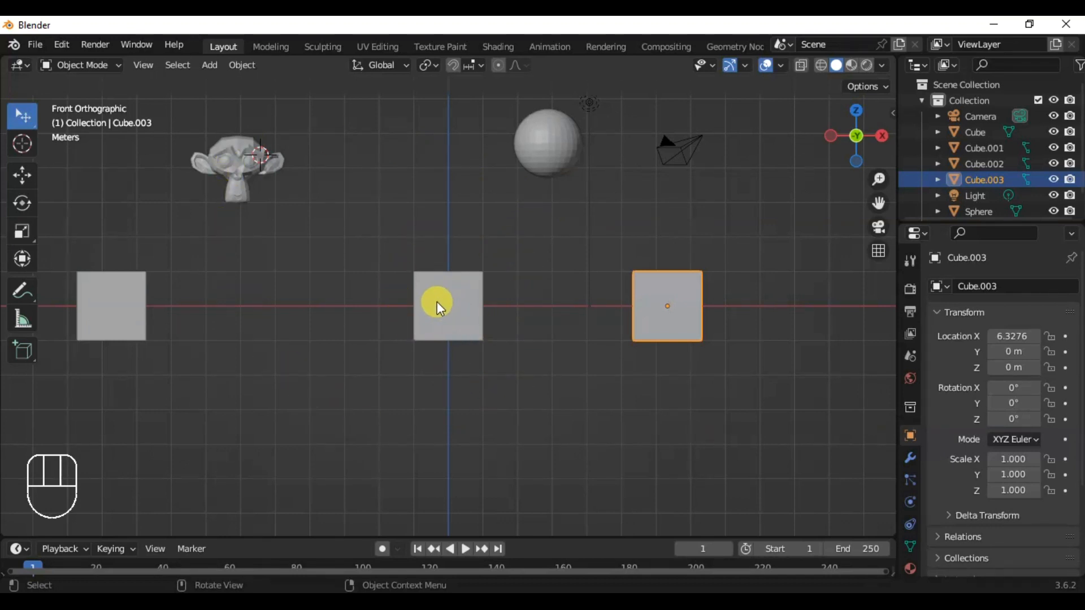
Reset the 3D cursor to the world origin
key(shift+c)
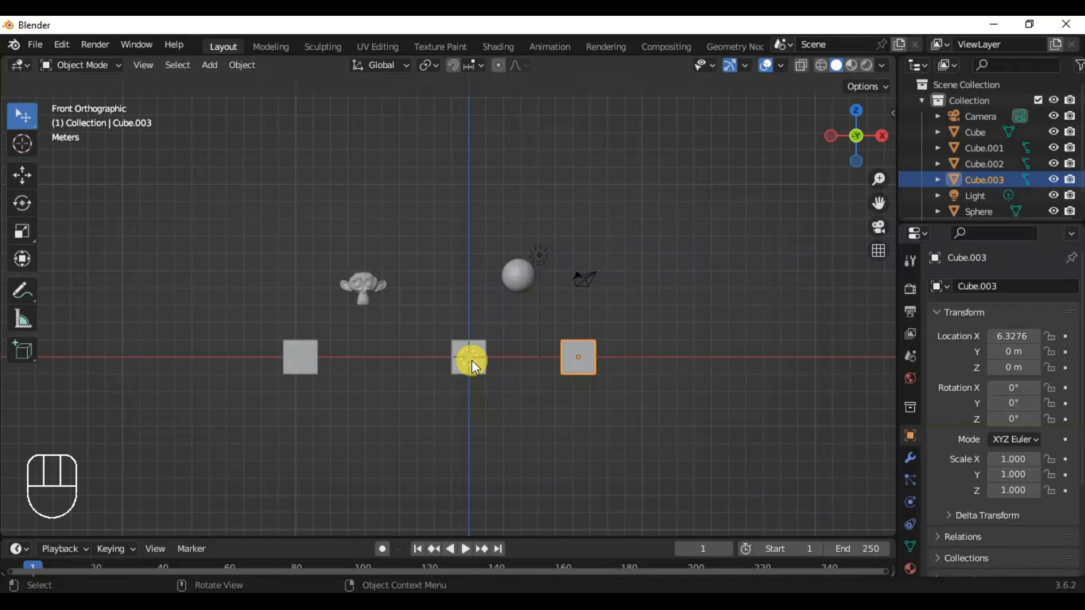
scroll(473, 361, up, 4)
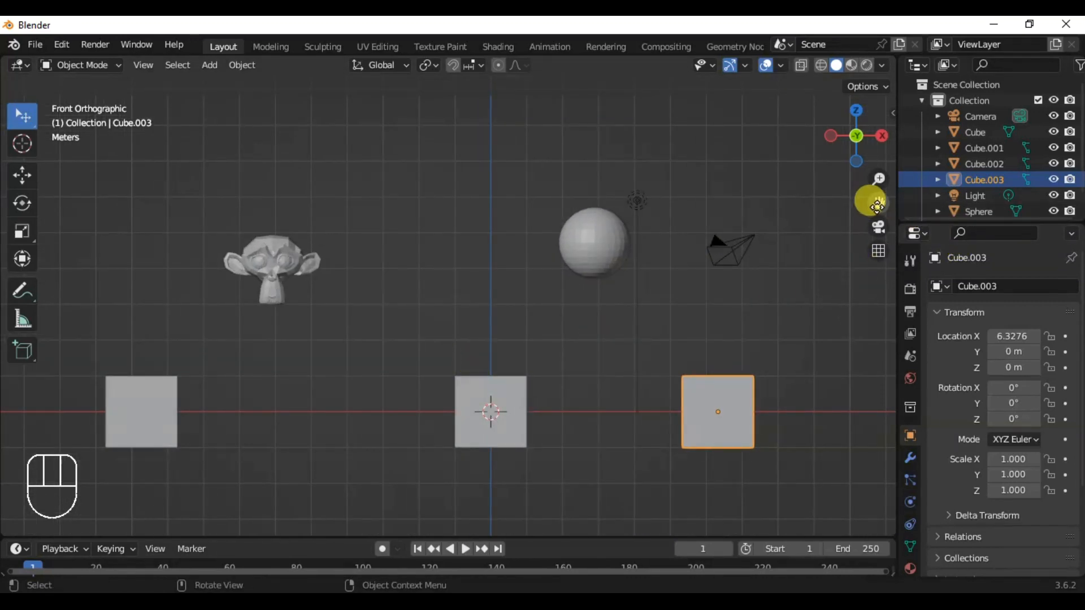
drag(879, 202, 773, 135)
Select the sphere and set its origin to the 3D cursor
click(497, 180)
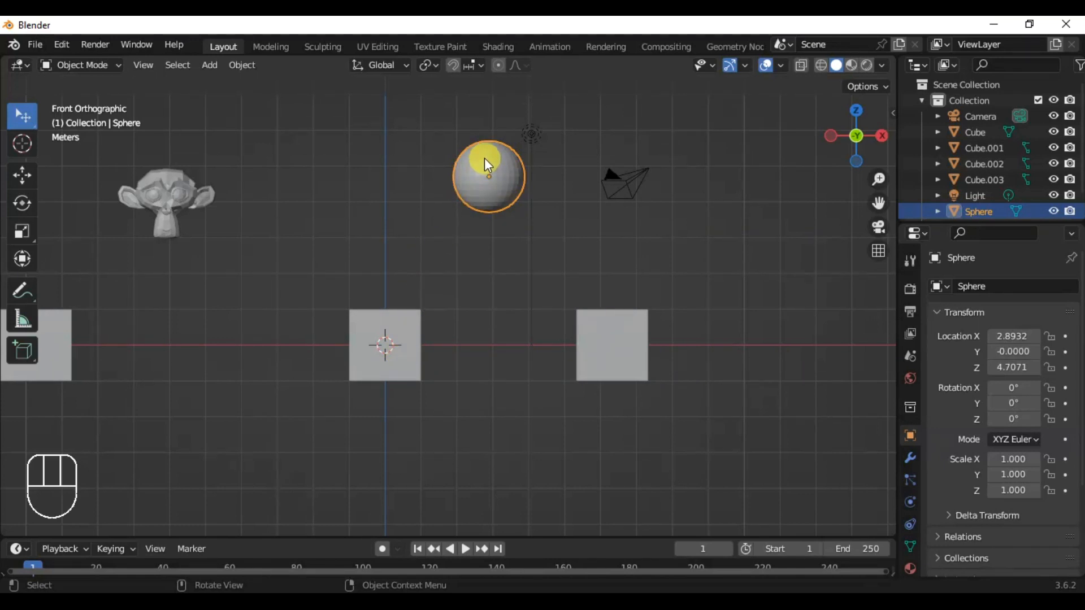
right_click(488, 164)
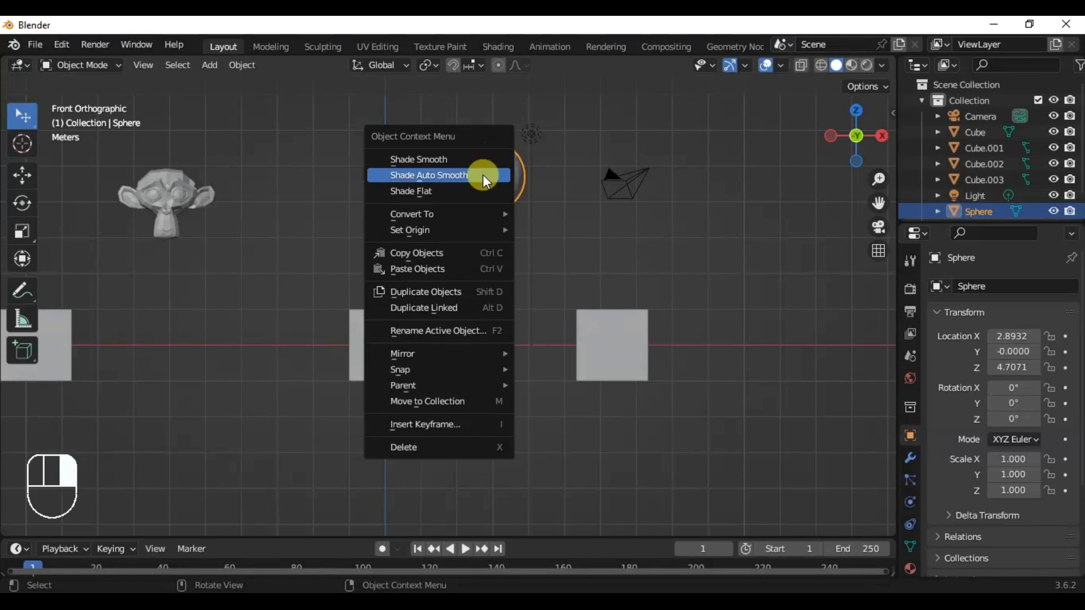
mouse_move(447, 233)
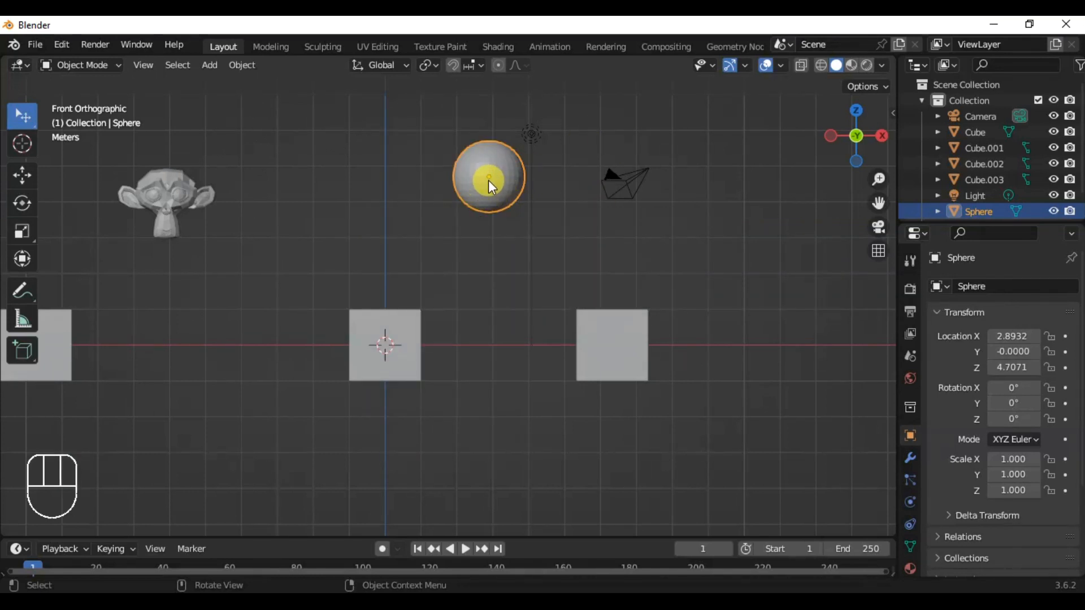
key(ctrl+z)
right_click(490, 177)
right_click(489, 168)
mouse_move(489, 168)
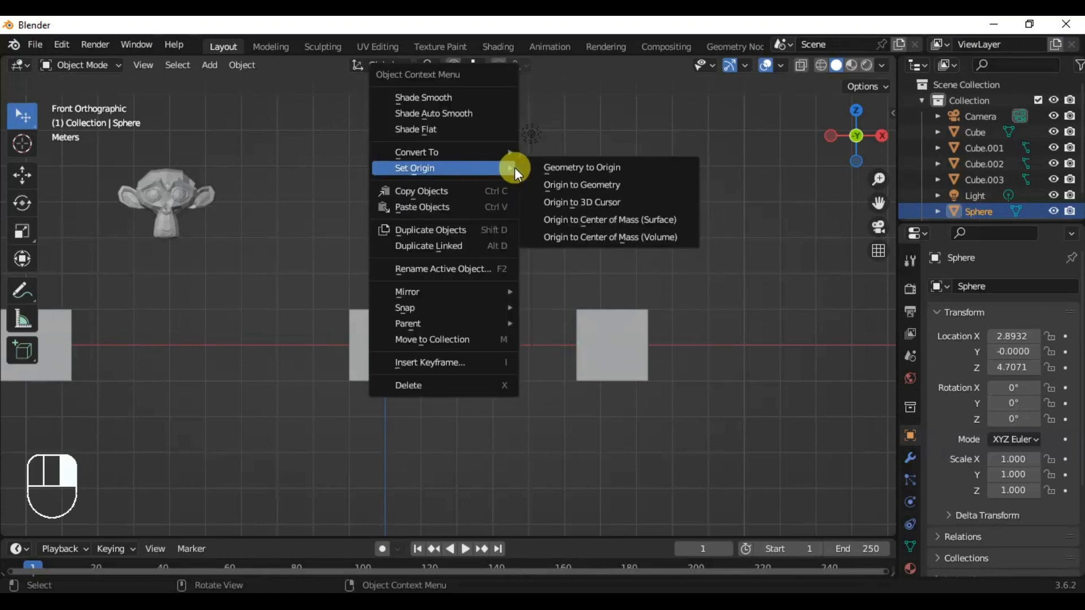
click(567, 203)
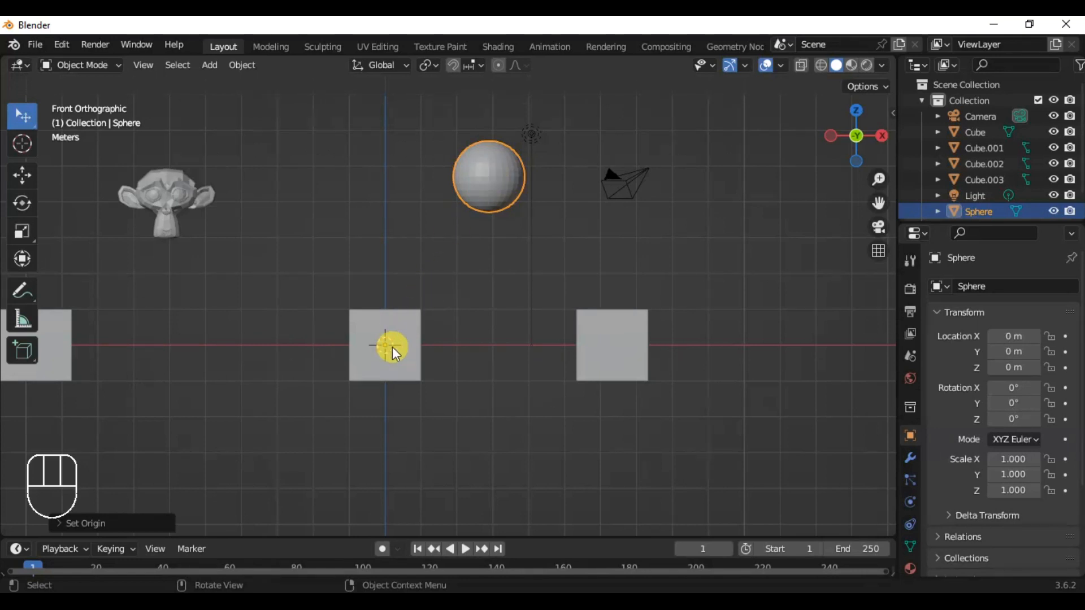
Delete the cube at the world origin
click(415, 322)
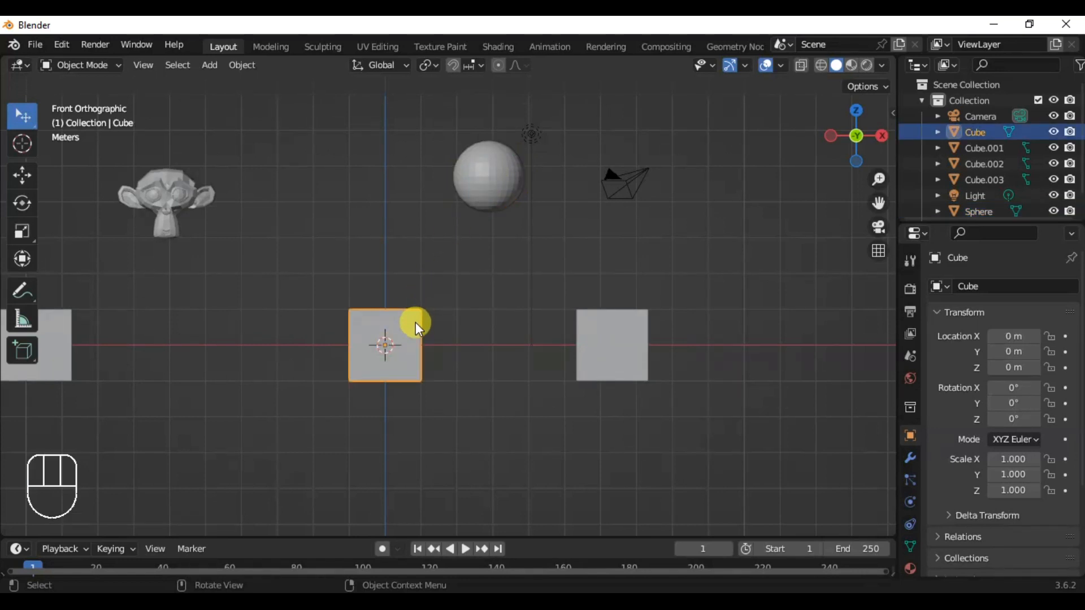
key(Delete)
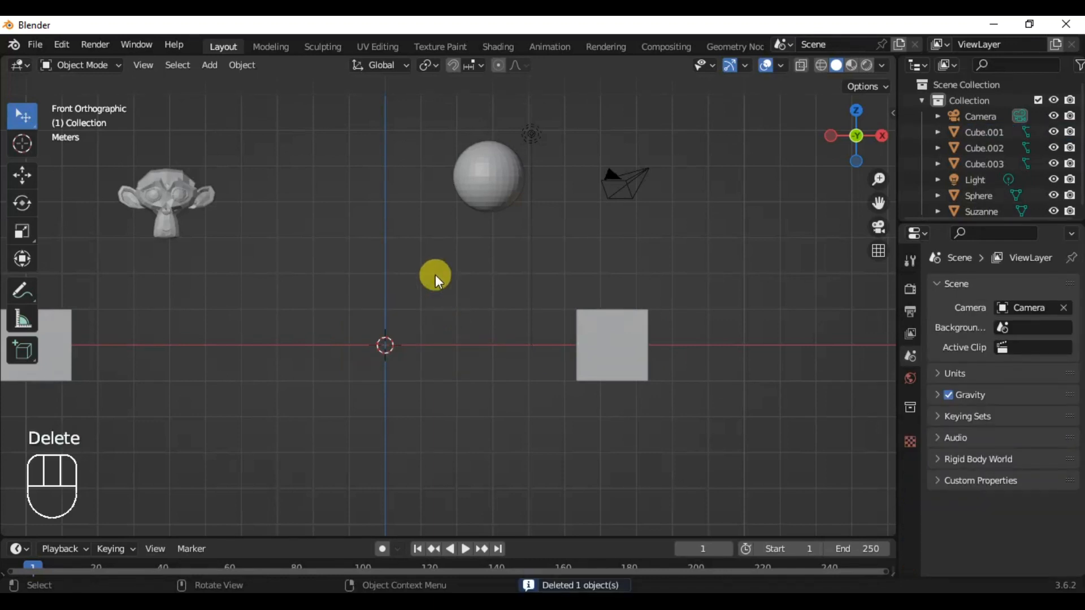
Try rotating the sphere in front view around its origin at the 3D cursor, and cancel the rotation
click(478, 203)
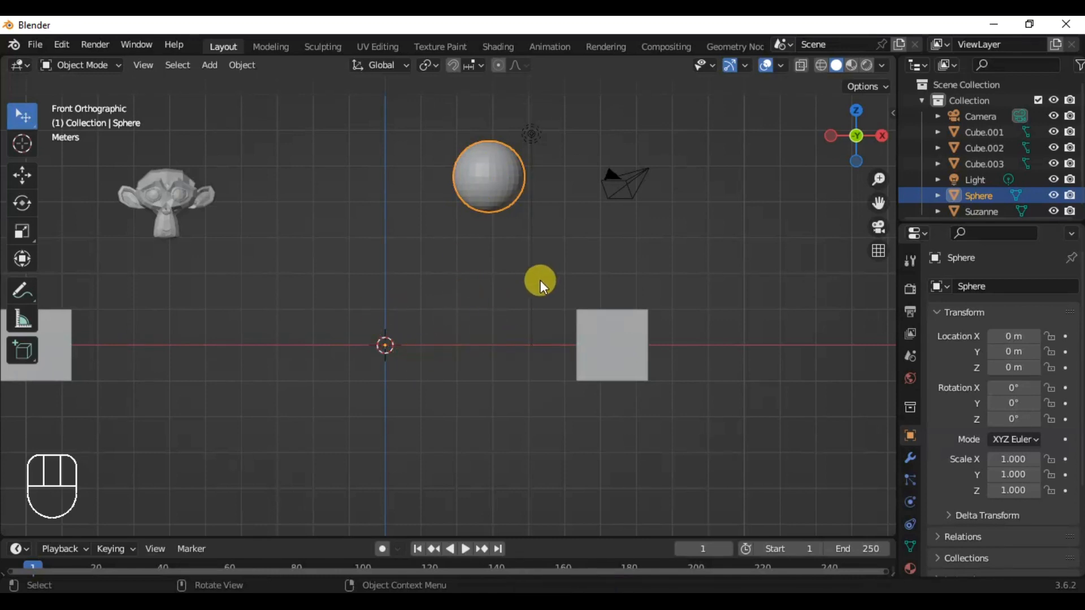
key(r)
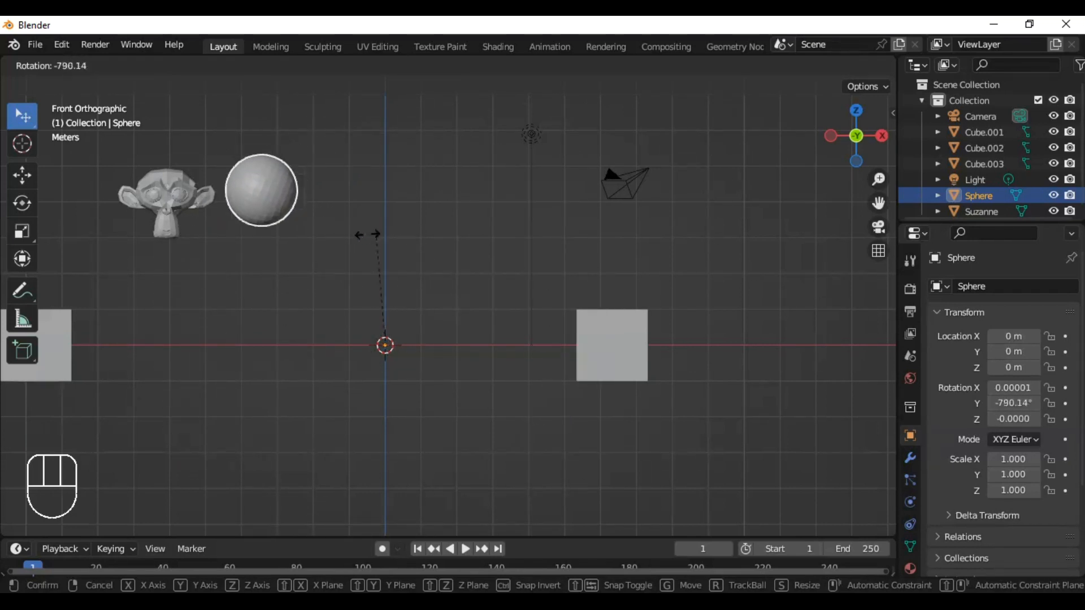
right_click(330, 231)
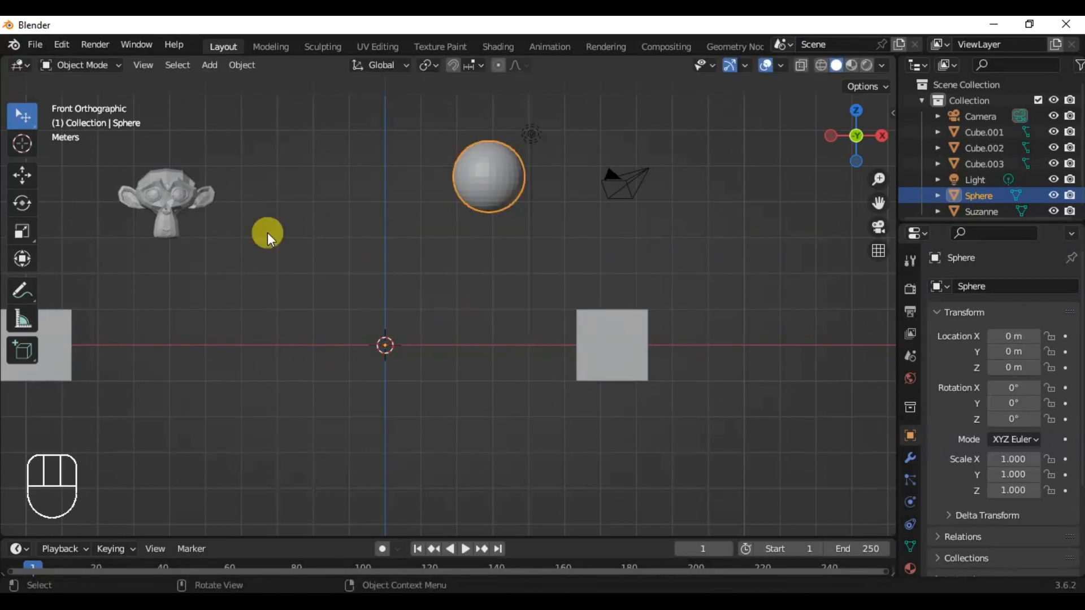
Try rotating the monkey head twice around its own origin, cancel both rotations, and reselect the sphere
click(177, 206)
key(r)
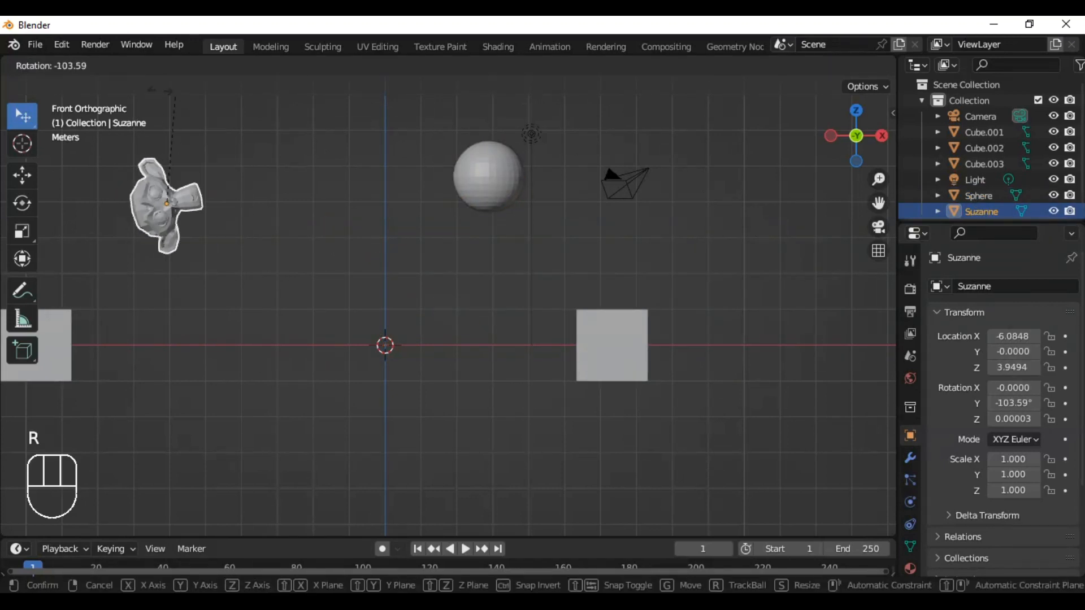
right_click(209, 212)
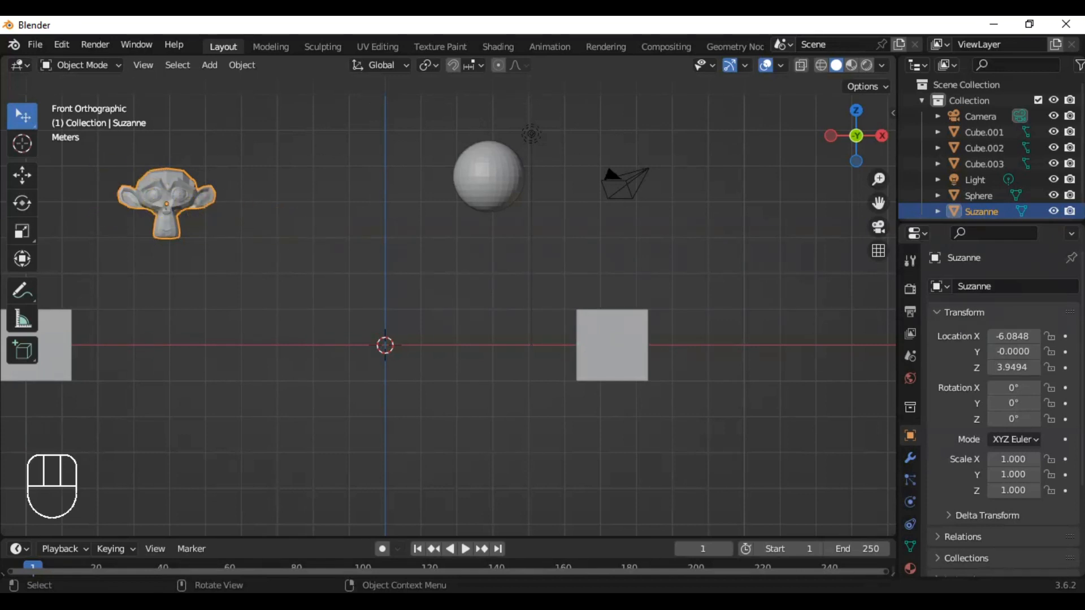
key(r)
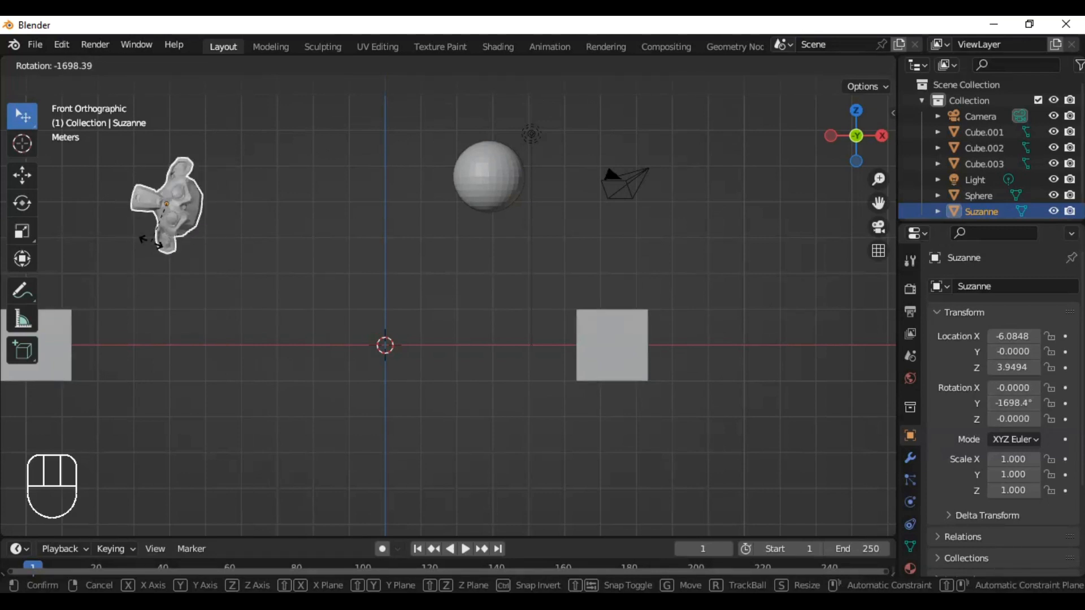
right_click(155, 242)
click(469, 175)
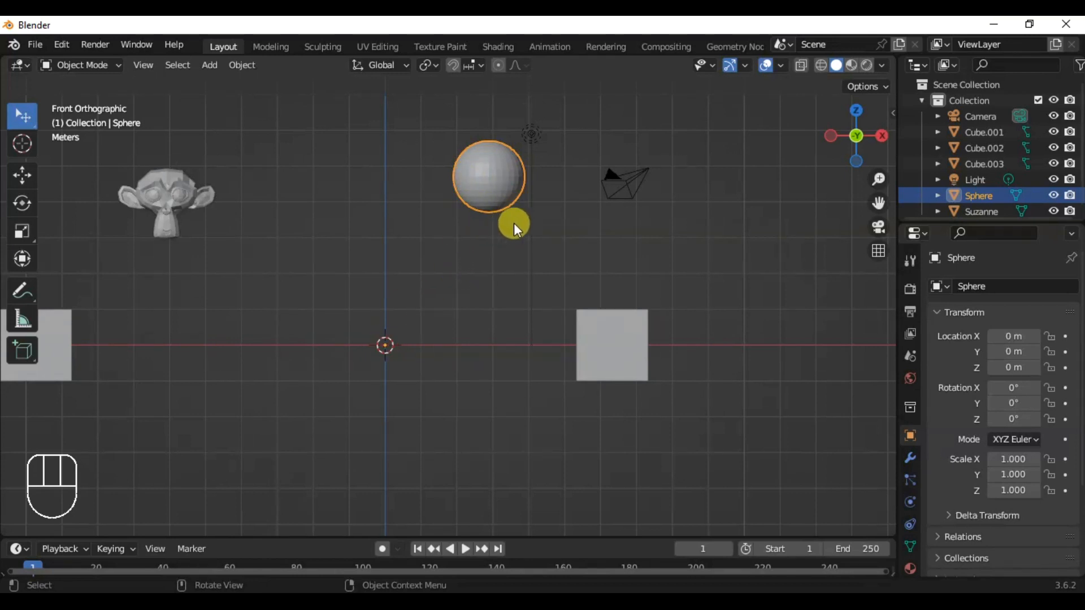
Try rotating the sphere around its origin at the 3D cursor, cancel it, and switch into Edit Mode and back
key(r)
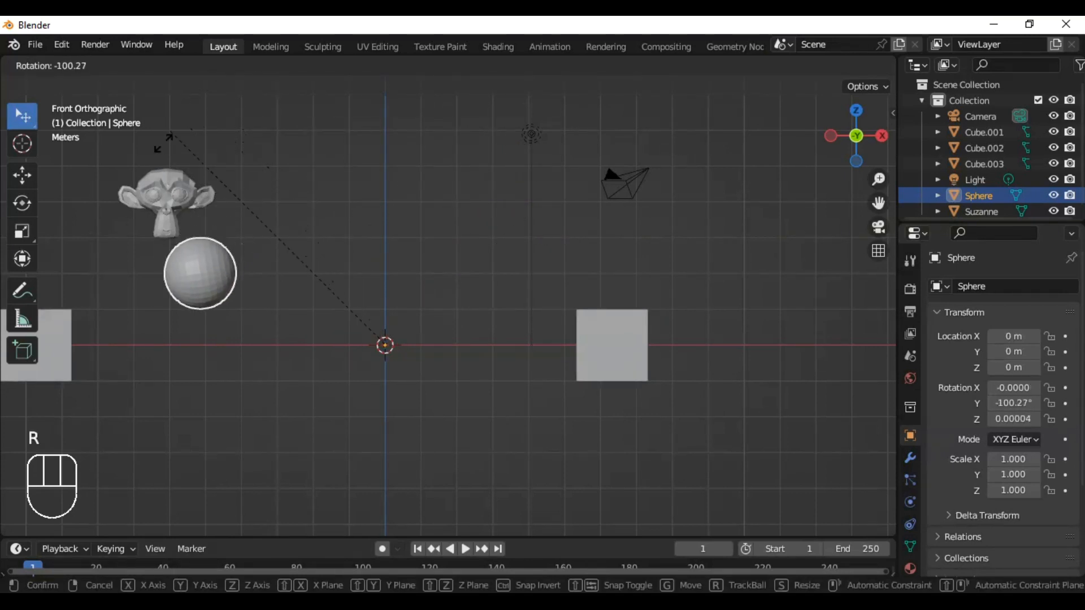
right_click(435, 181)
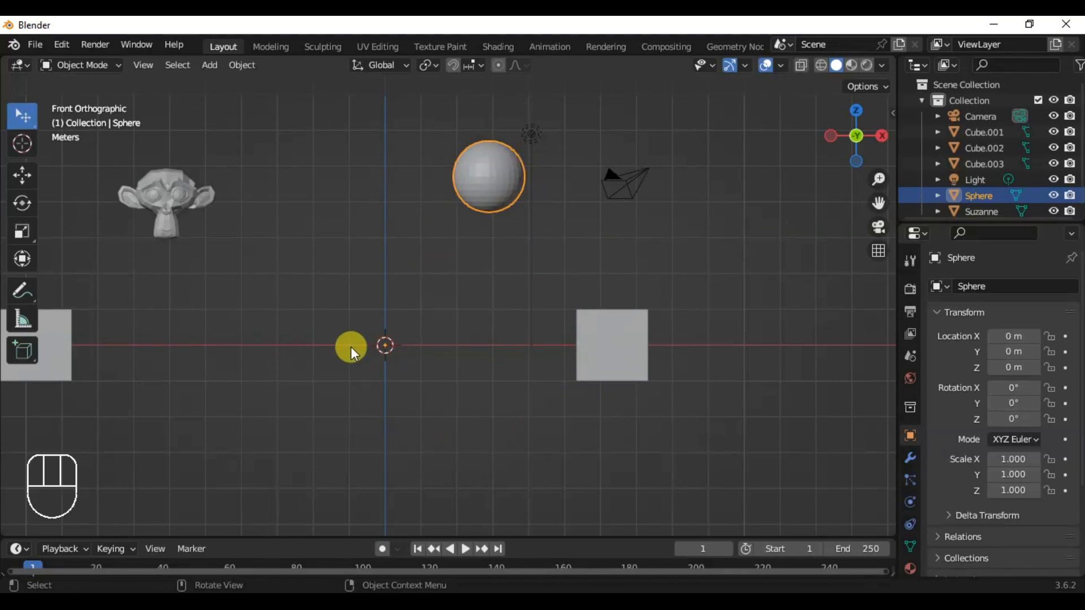
right_click(481, 182)
key(Tab)
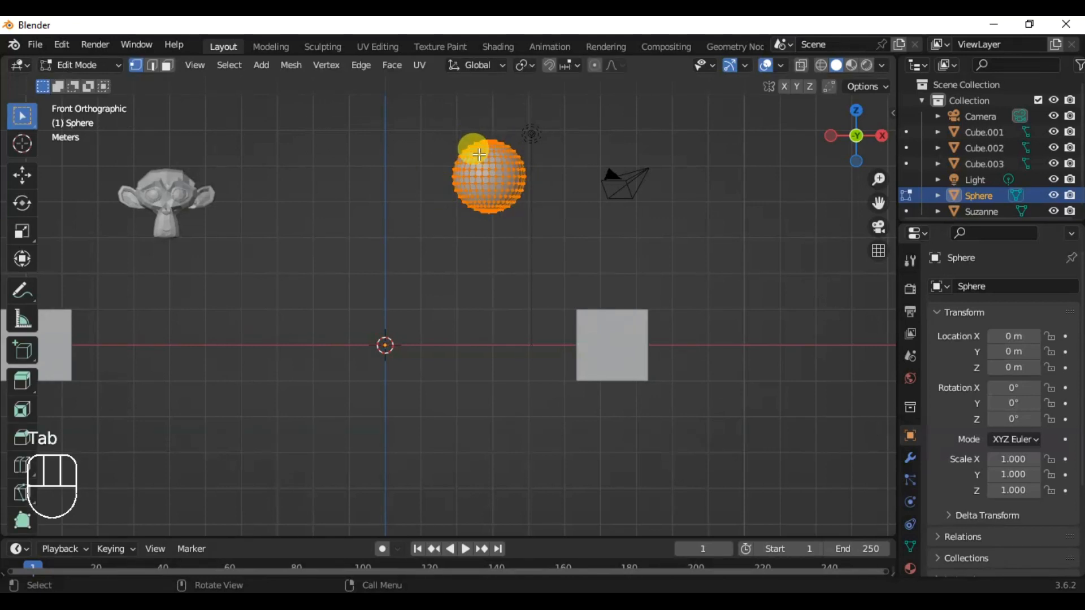
key(Tab)
Move the sphere's geometry to its origin at the 3D cursor
right_click(487, 175)
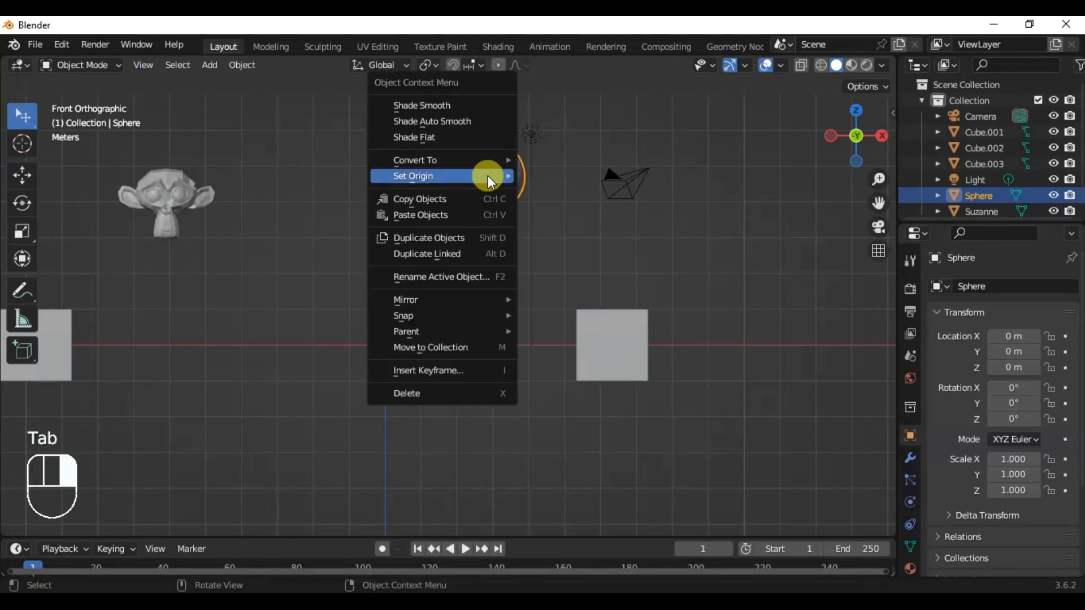
mouse_move(487, 175)
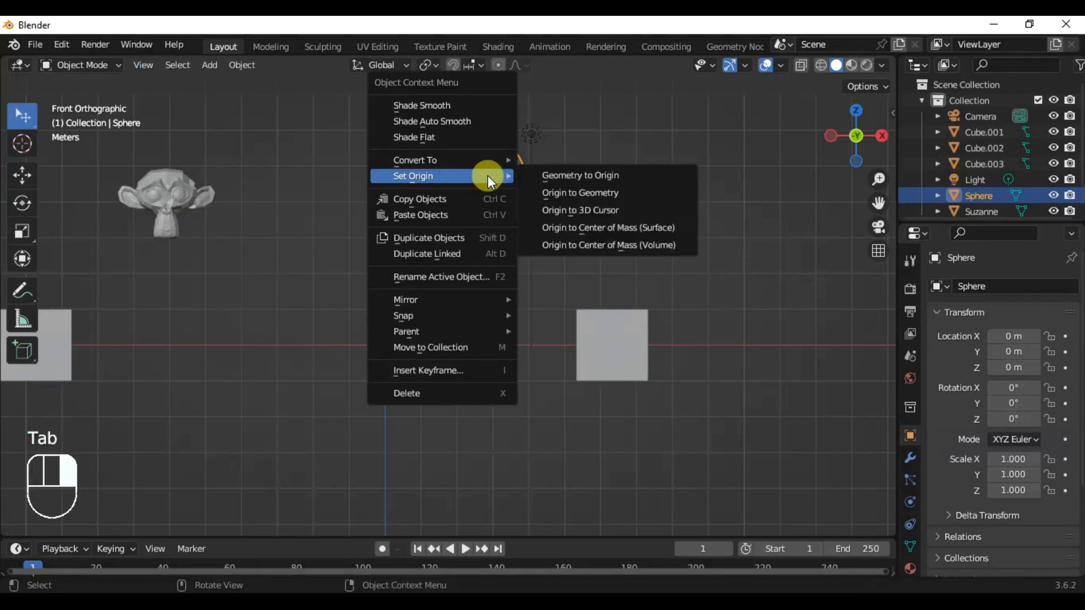
click(556, 176)
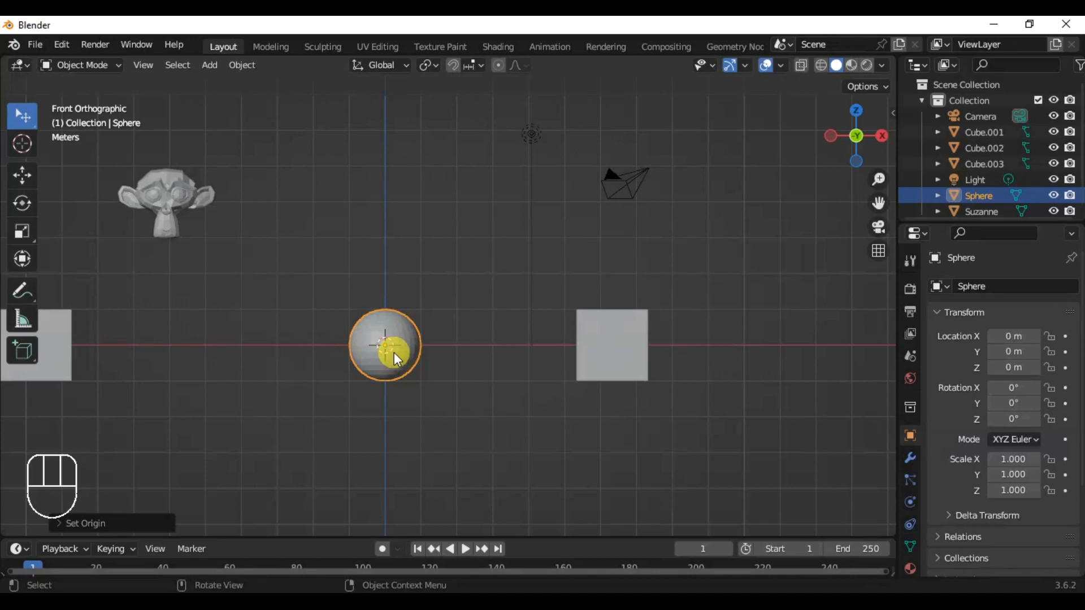
Set the monkey head's origin to the 3D cursor and move its geometry to that origin
click(169, 205)
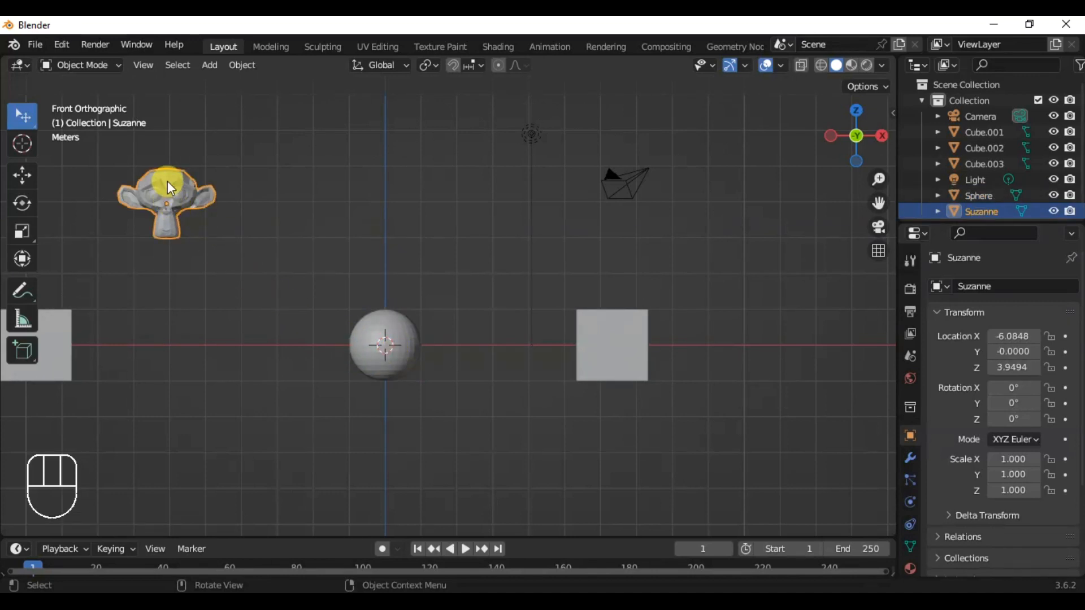
right_click(167, 181)
mouse_move(167, 181)
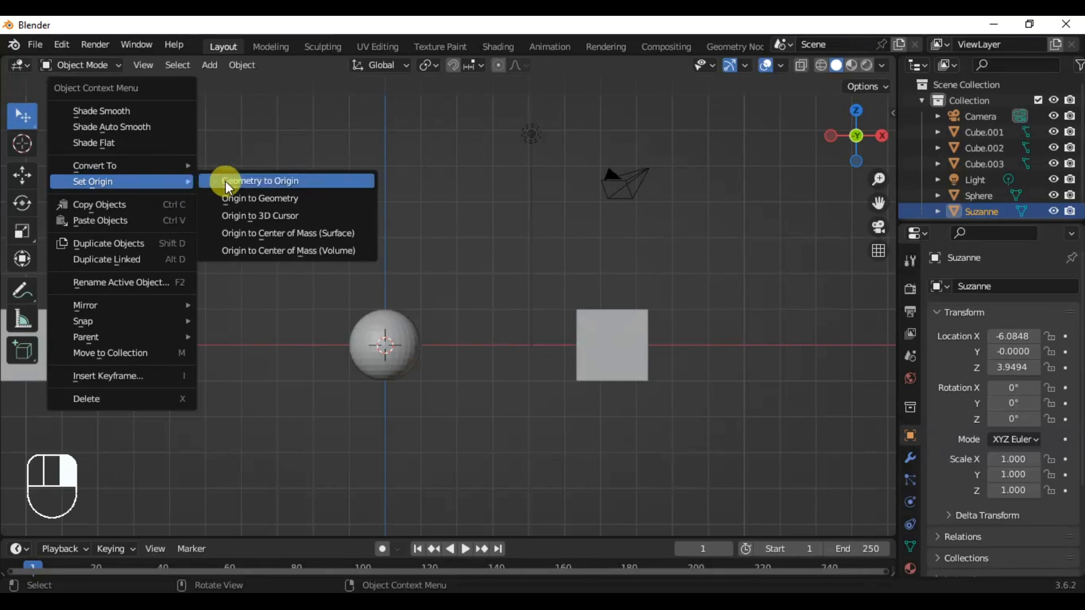
click(267, 218)
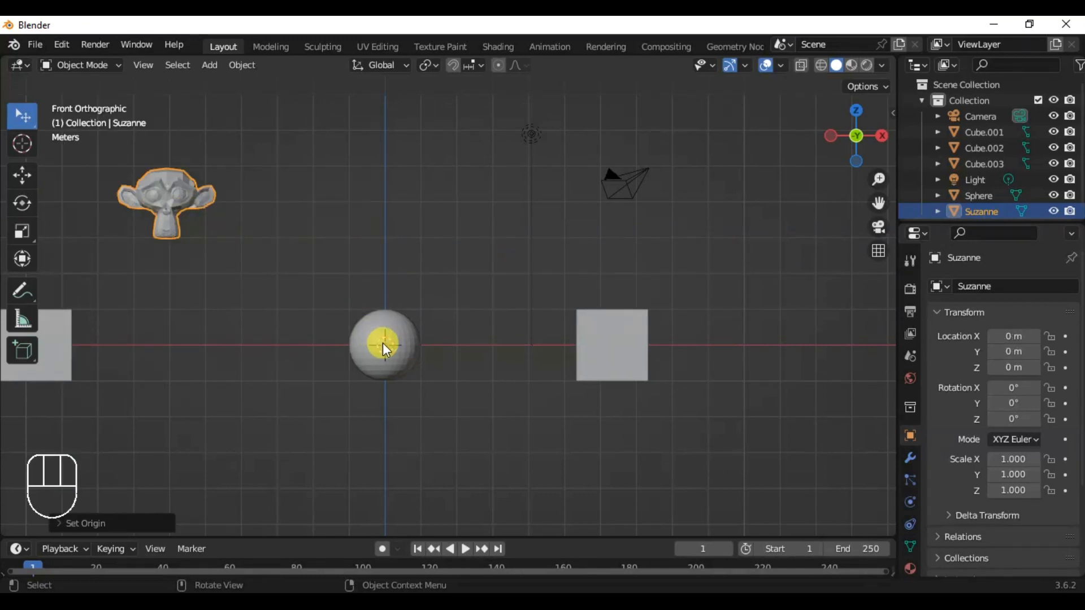
right_click(172, 188)
mouse_move(172, 187)
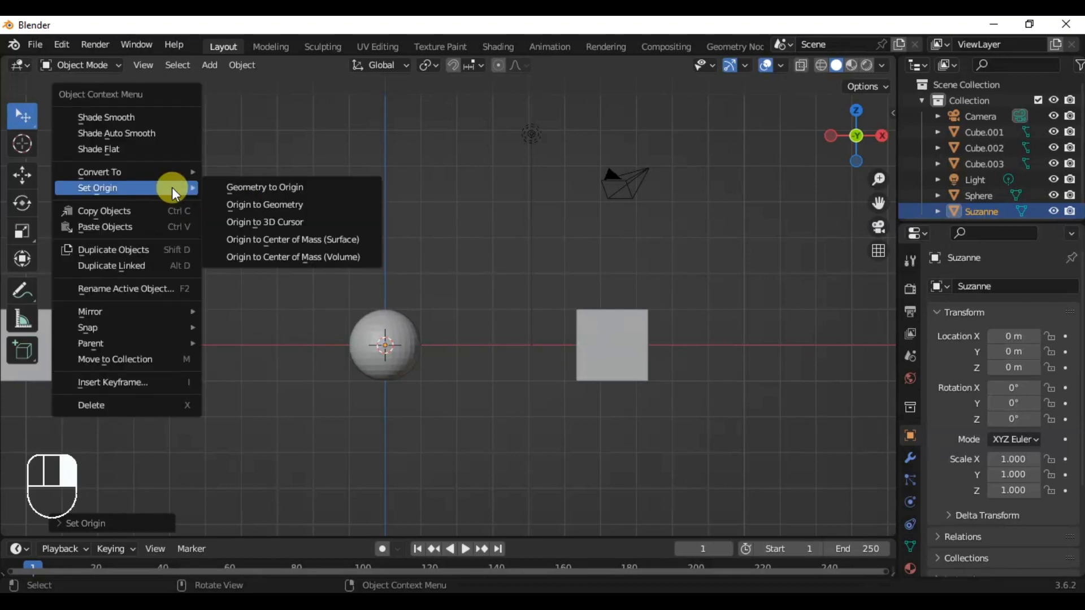
click(226, 187)
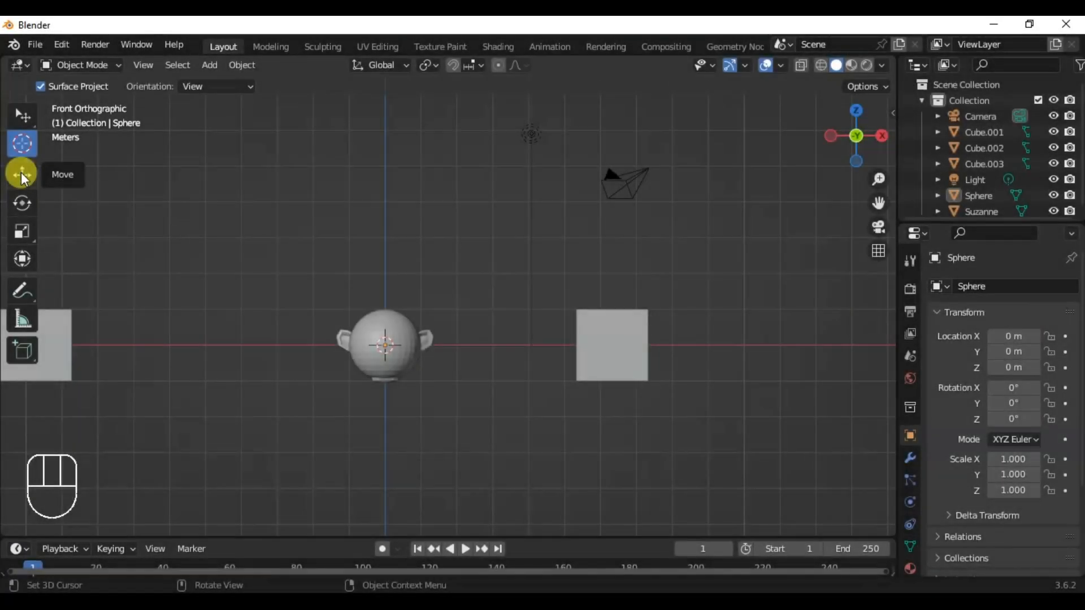
Use the Move tool's axis handles to place the cube on the positive X side at about X 7.06, Y -0.44, Z 0.24 m
click(22, 171)
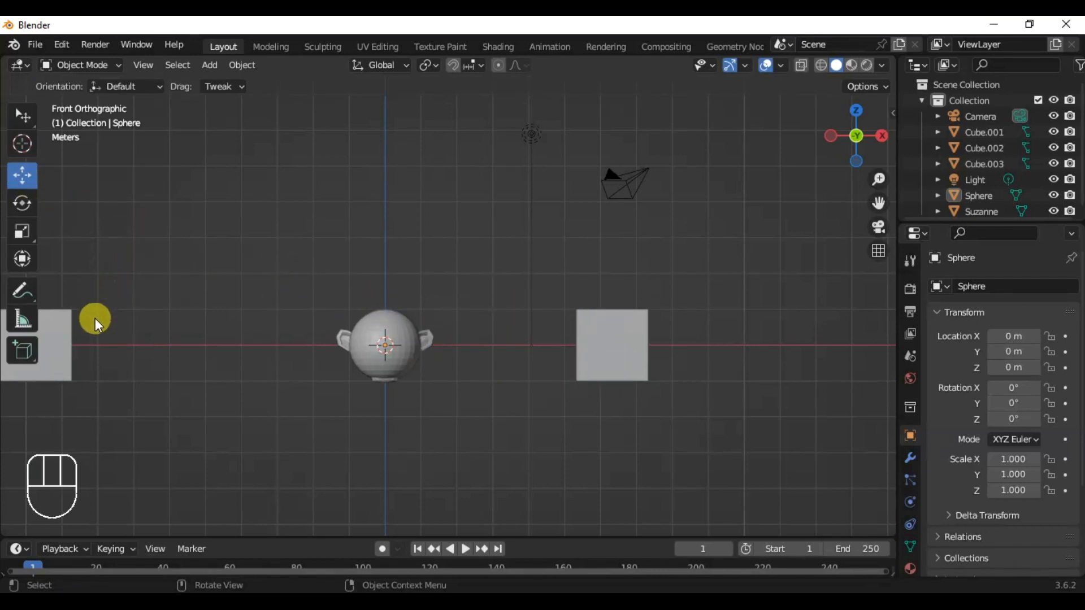
click(603, 354)
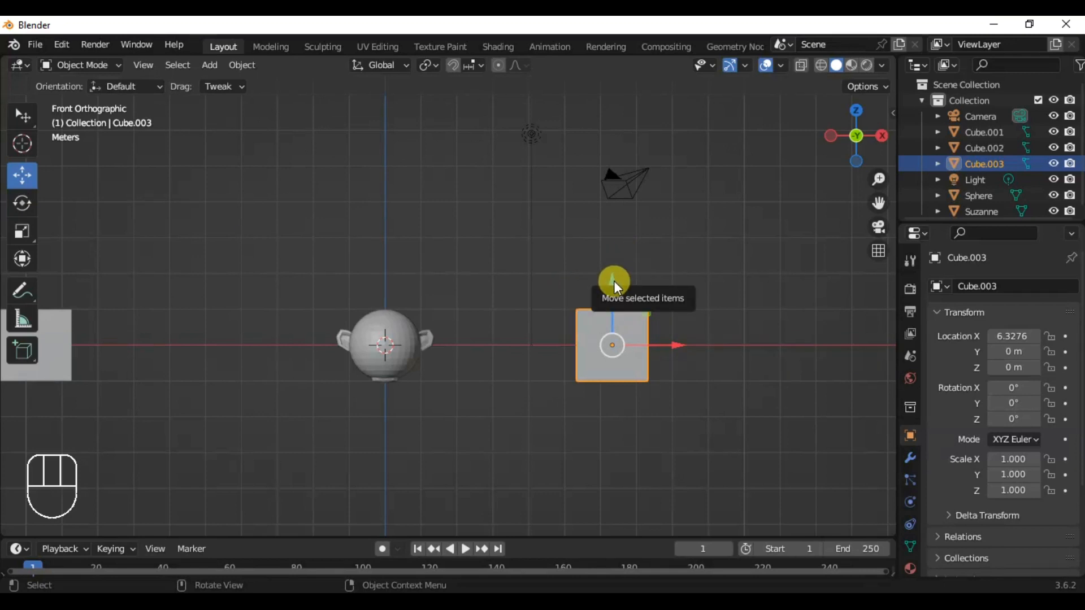
mouse_move(614, 282)
mouse_down()
mouse_move(597, 222)
mouse_move(601, 271)
mouse_up()
drag(667, 334, 701, 352)
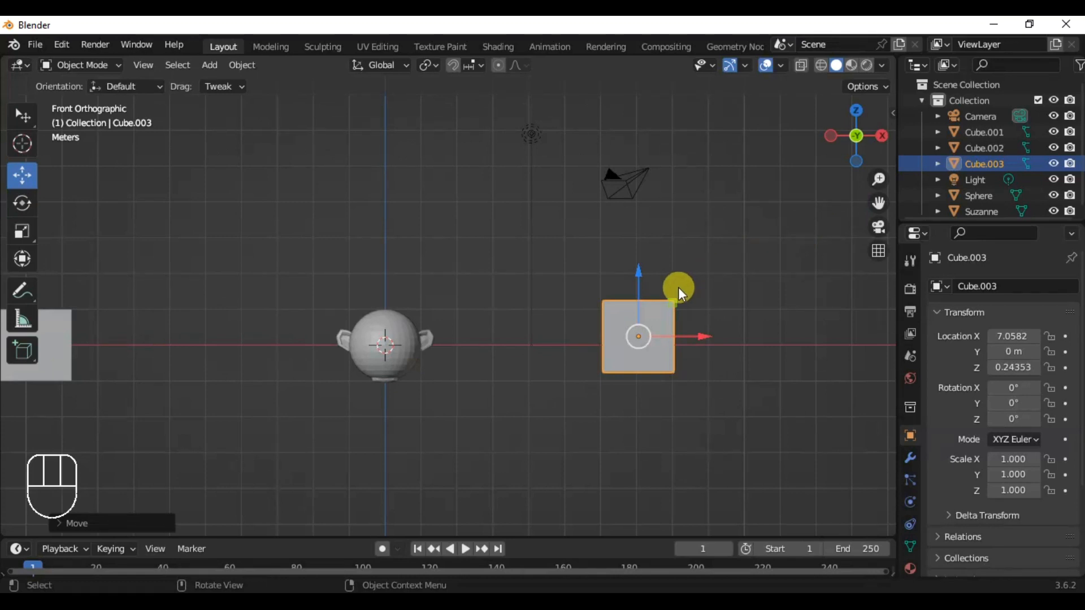
key(KP_3)
drag(619, 339, 595, 331)
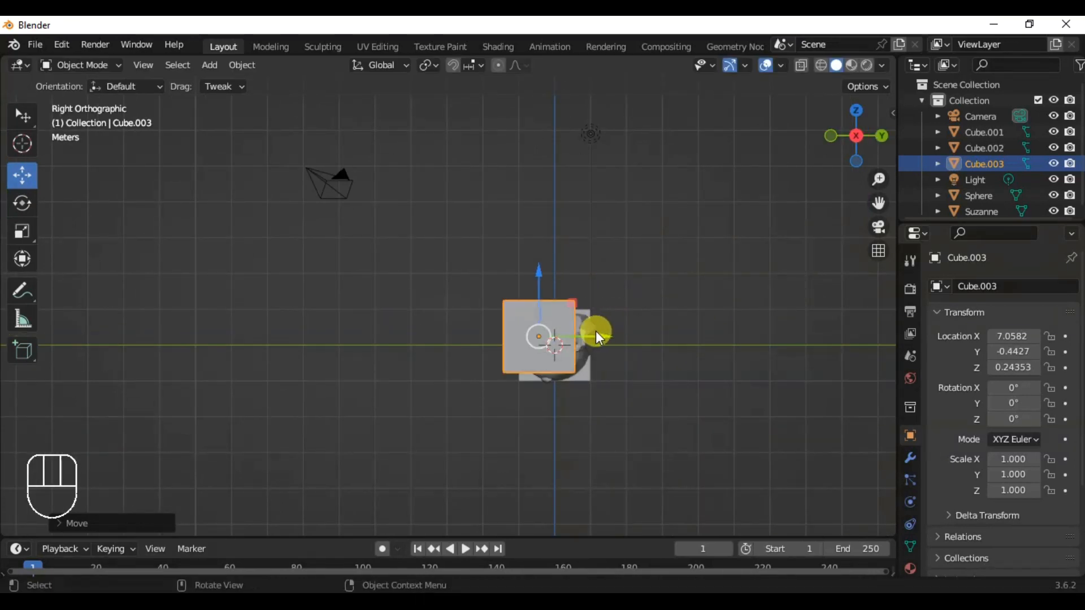
key(KP_1)
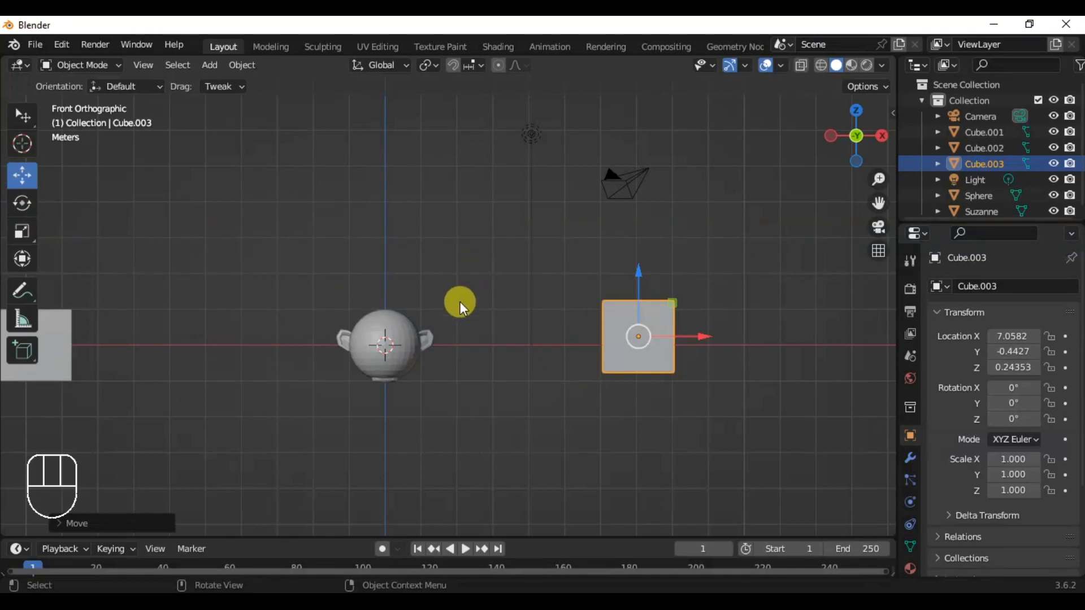
Select the monkey head behind the sphere and move it straight up along Z to about 5.76 m
click(422, 335)
click(432, 335)
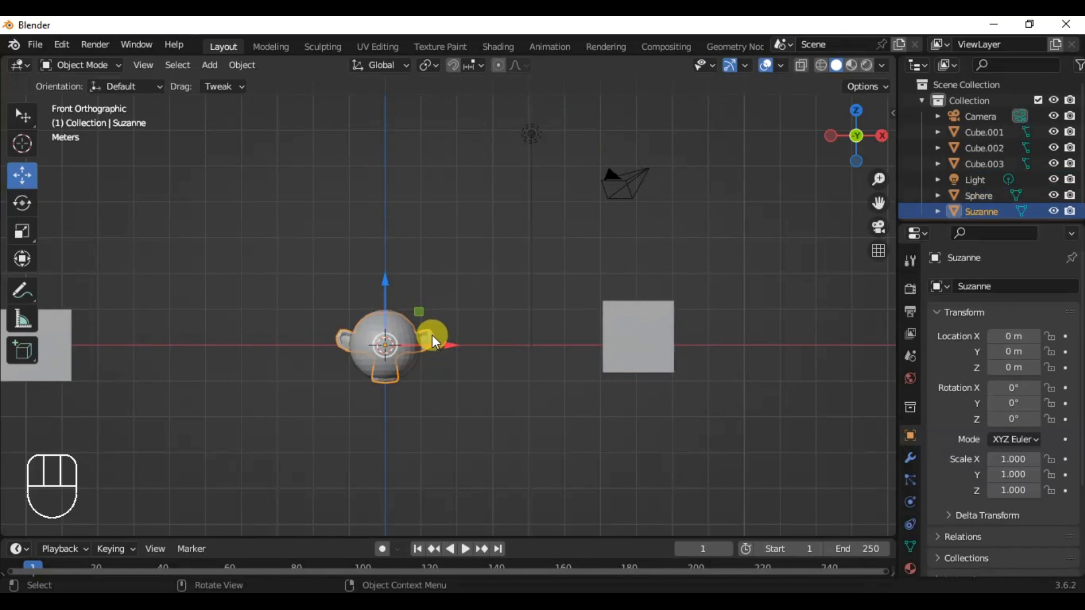
click(533, 131)
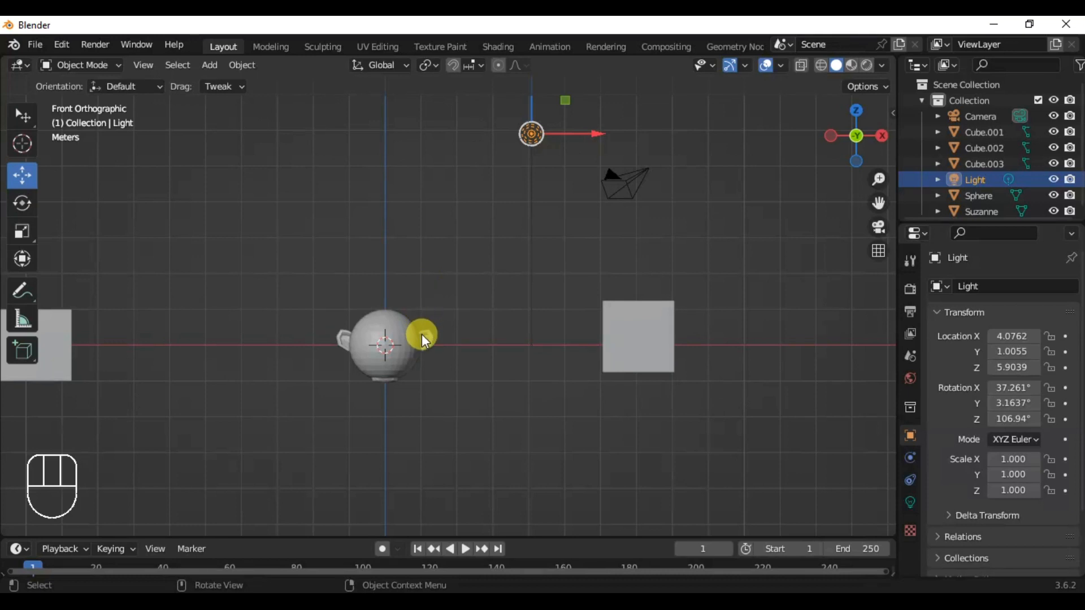
click(432, 340)
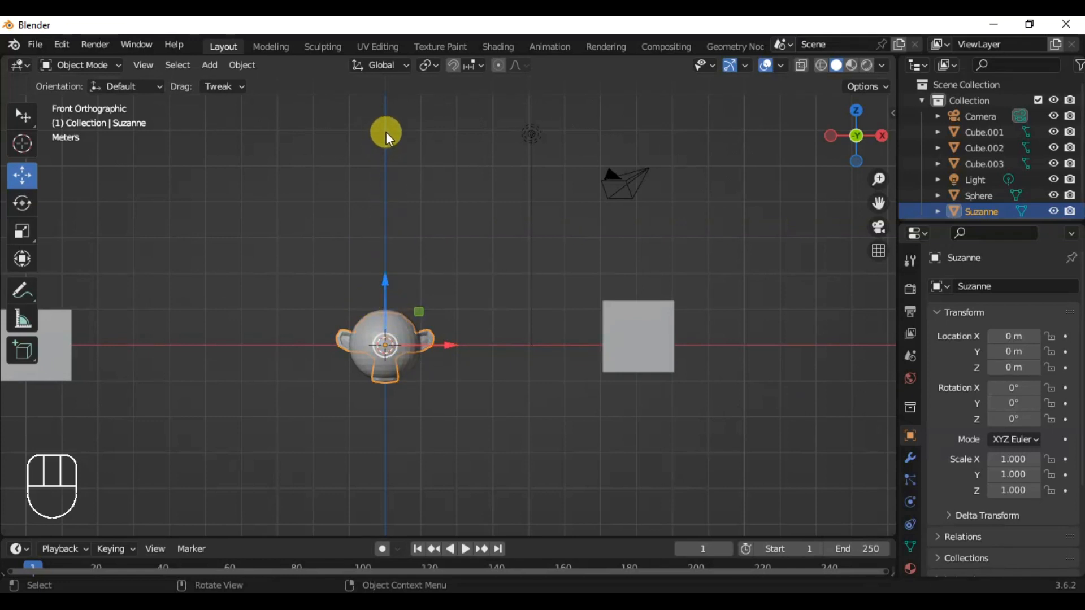
click(385, 281)
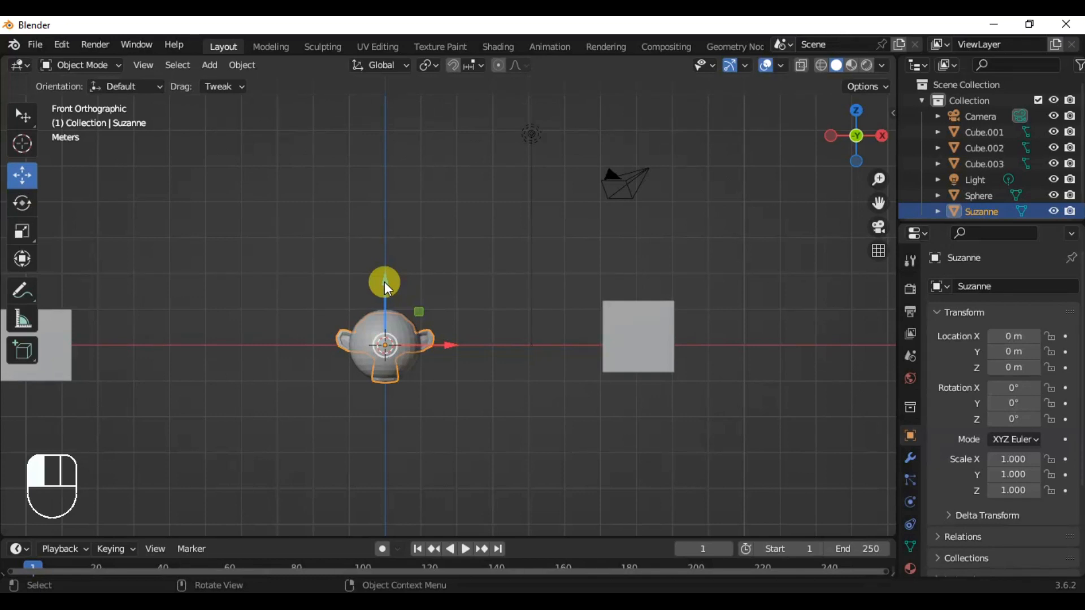
drag(384, 282, 166, 505)
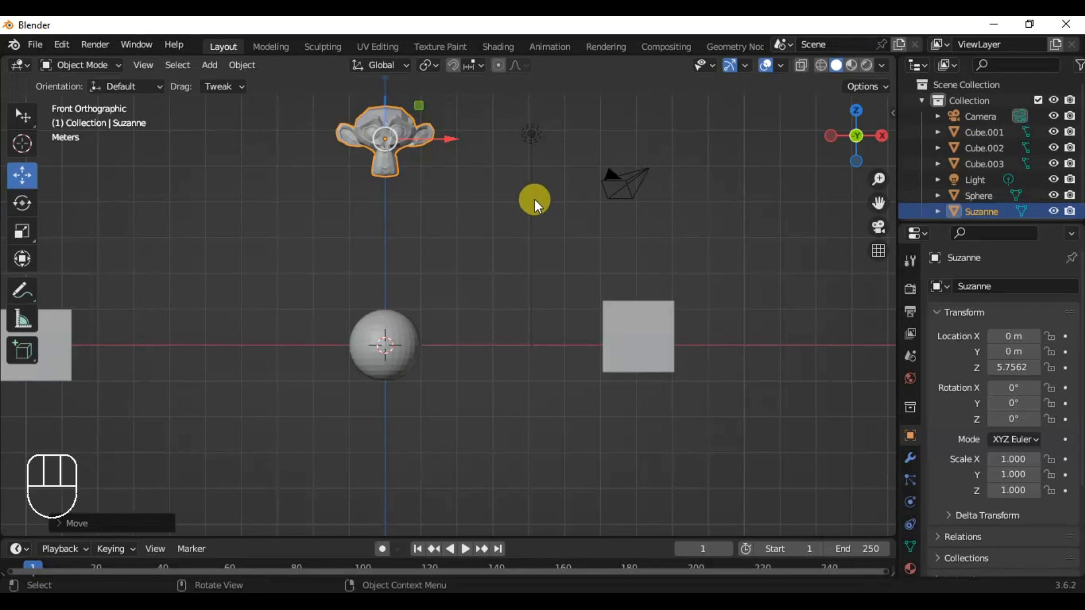
Move the monkey head along Y to about -0.97 m in right view and along X to about 0.35 m in front view
key(KP_3)
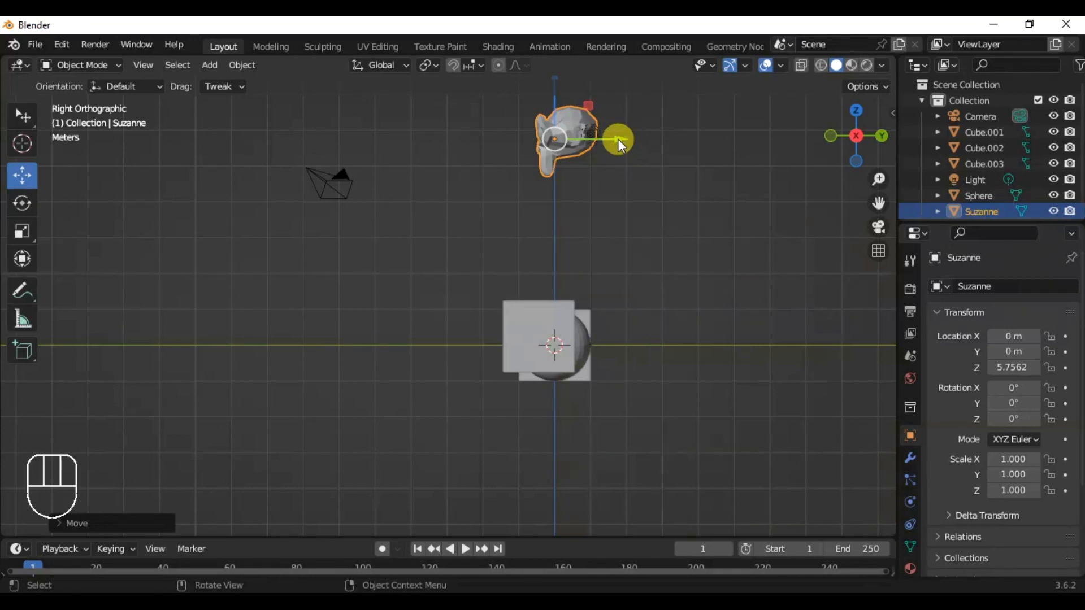
drag(618, 138, 582, 176)
key(KP_1)
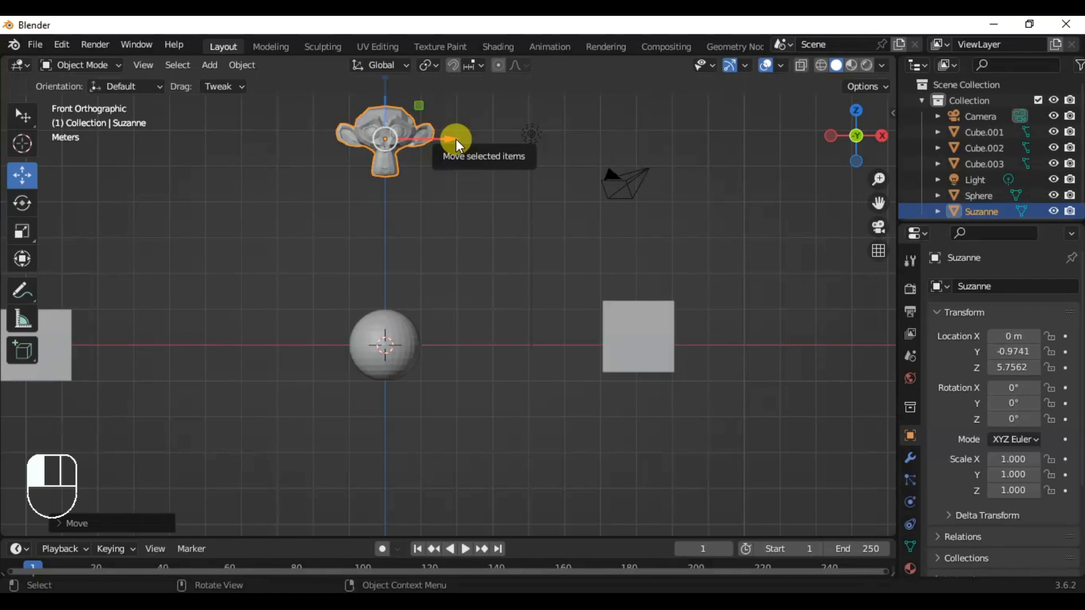
mouse_move(460, 146)
mouse_down()
mouse_move(683, 144)
mouse_move(338, 147)
mouse_move(606, 152)
mouse_move(395, 151)
mouse_move(509, 142)
mouse_move(466, 142)
mouse_up()
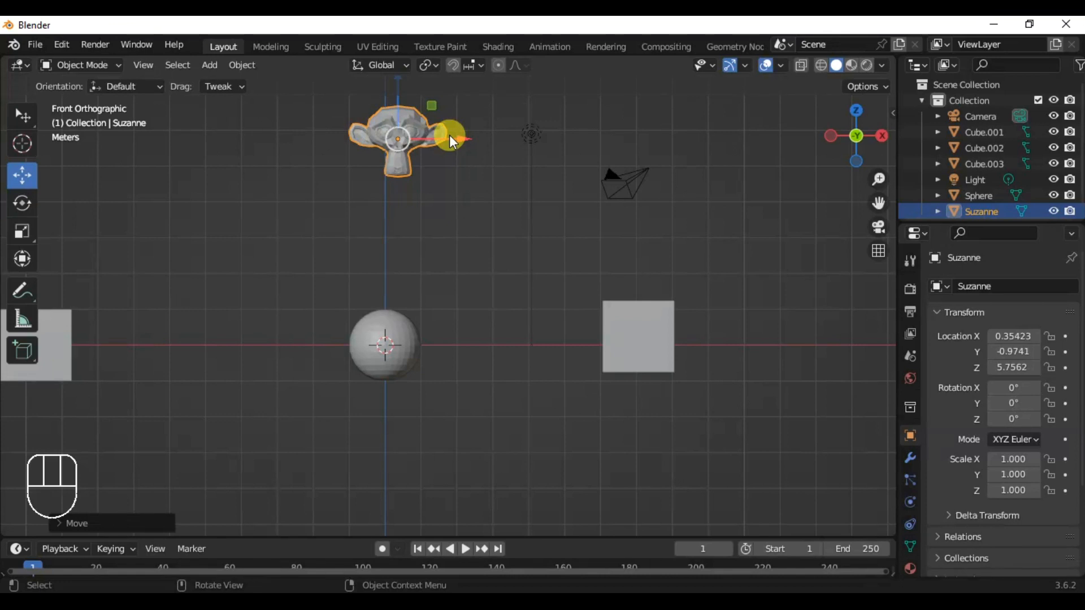
Move the monkey head freely in front view to about X -5.45, Z 3.70 m, and again to the far side of the camera
click(404, 146)
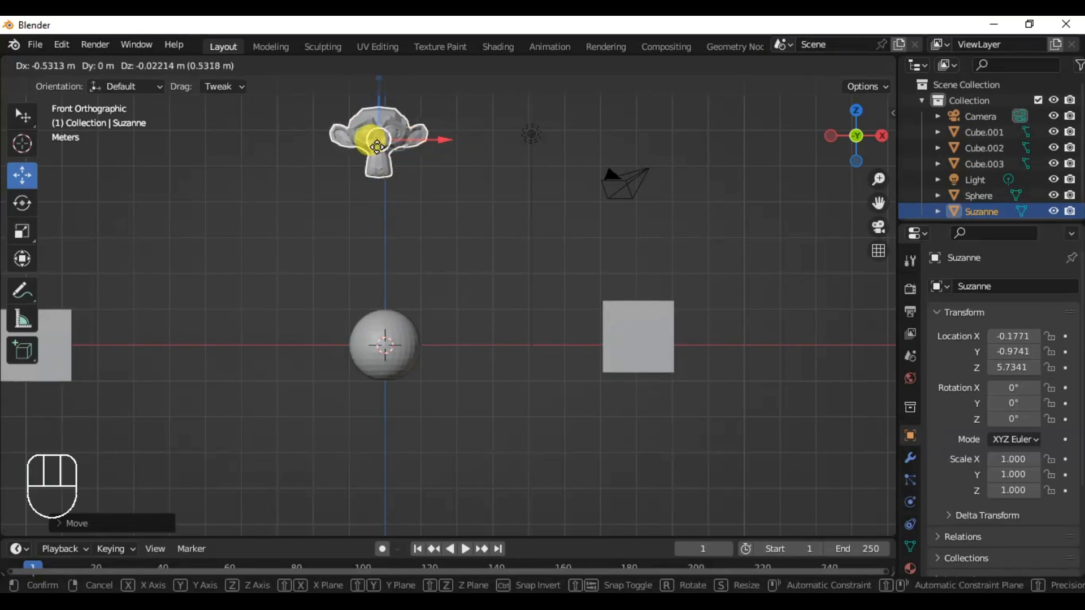
drag(323, 149, 191, 218)
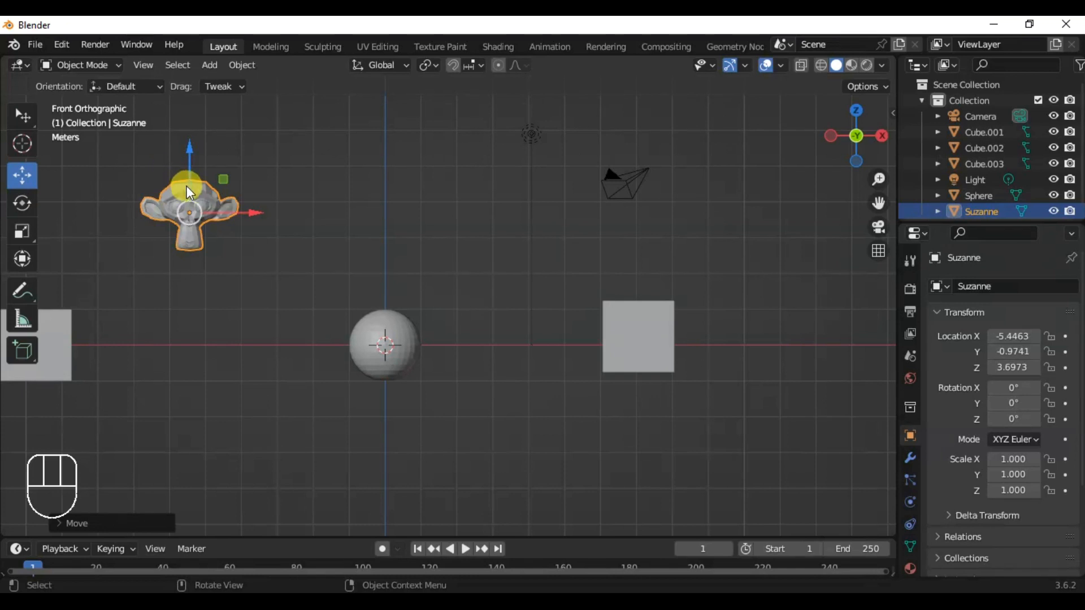
key(g)
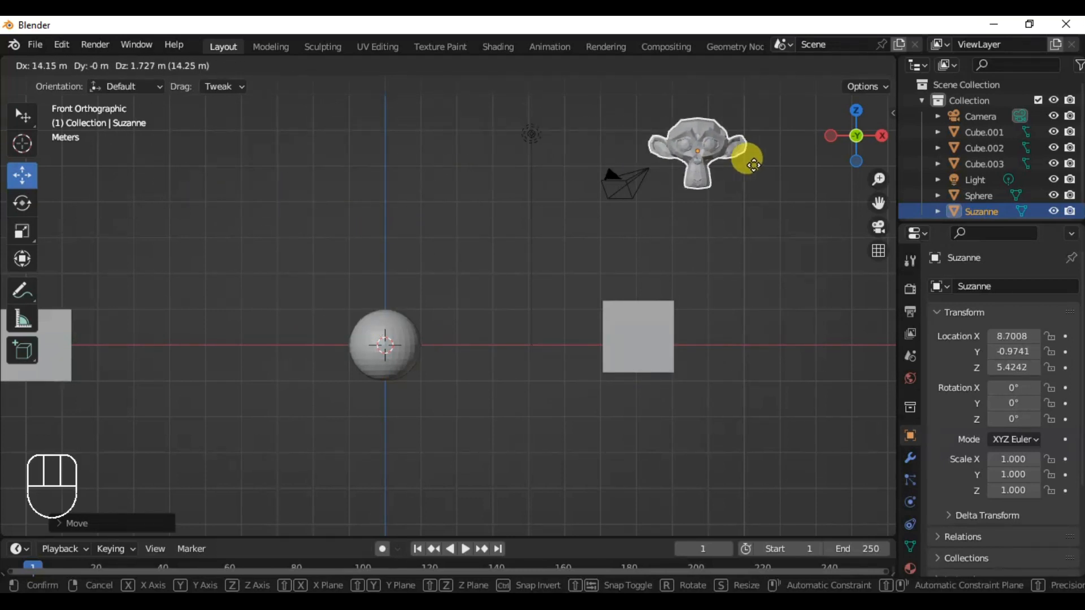
click(814, 161)
Grab the cube on the positive X side and move it freely to the negative X side, high above the X axis
click(649, 360)
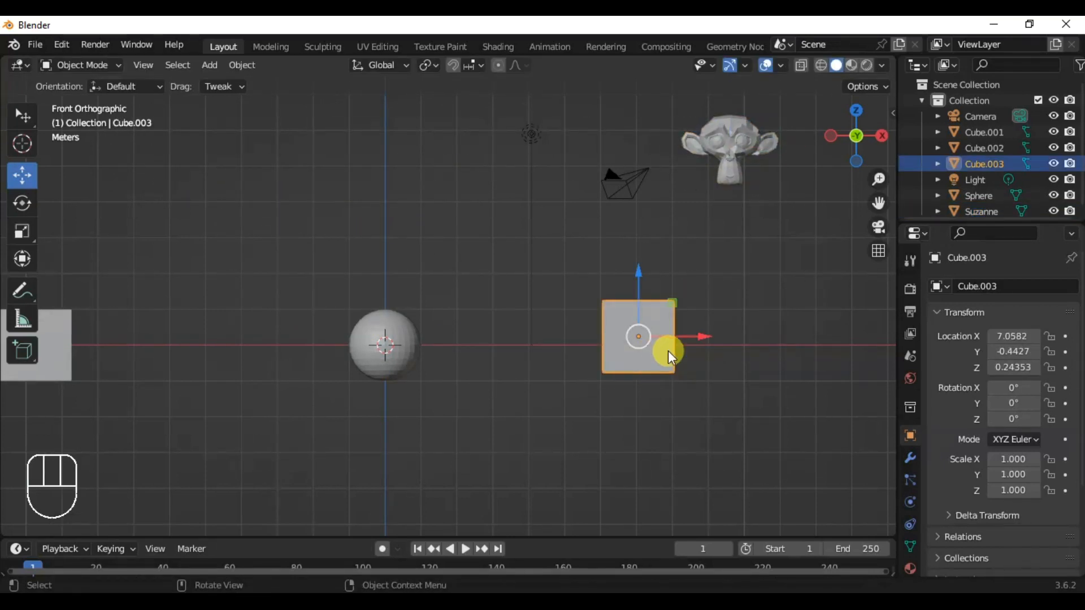
key(g)
click(167, 149)
Grab the sphere and move it freely to about X 1.97, Z 5.96 m, and again to about X -4.27, Z -0.77 m
click(366, 367)
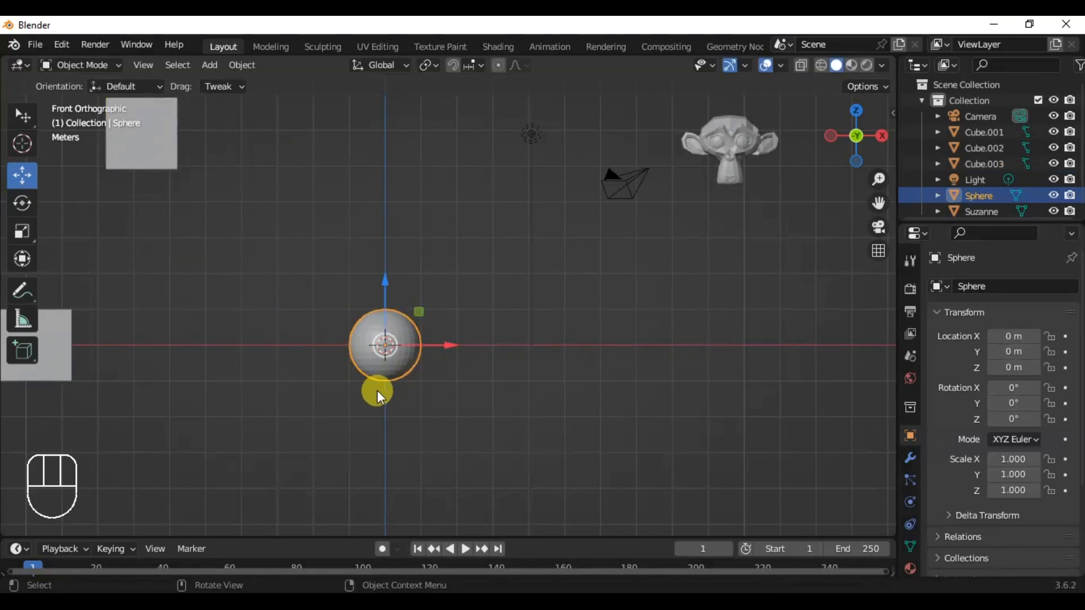
key(g)
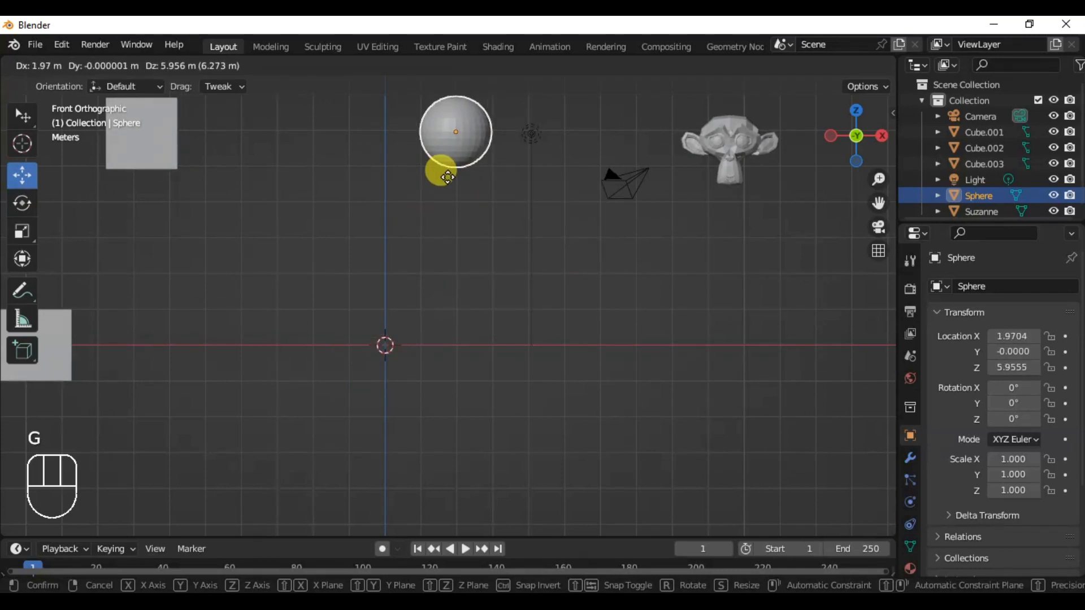
click(451, 182)
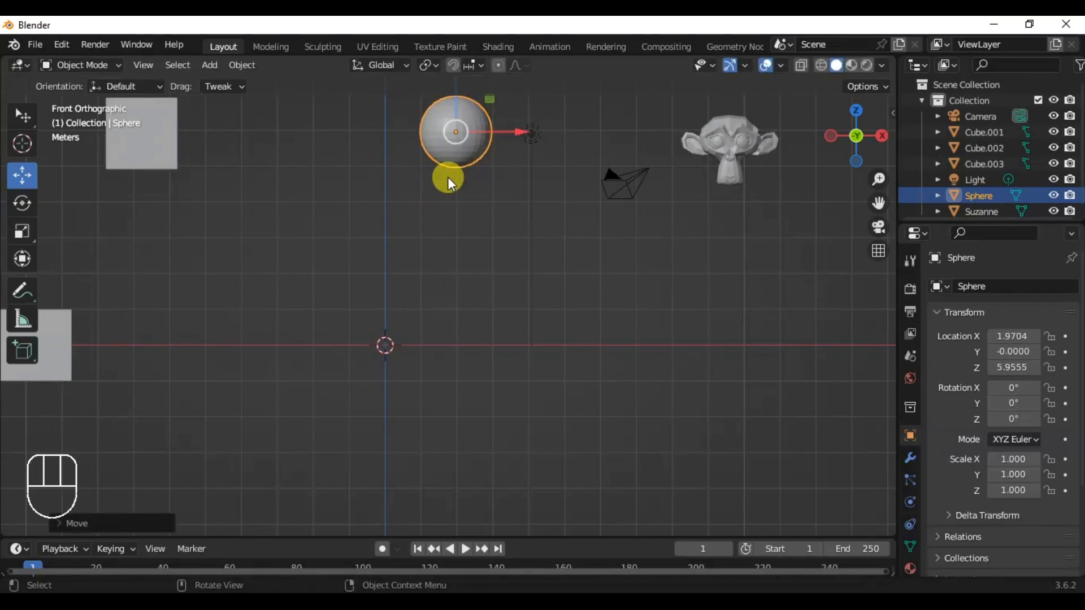
key(g)
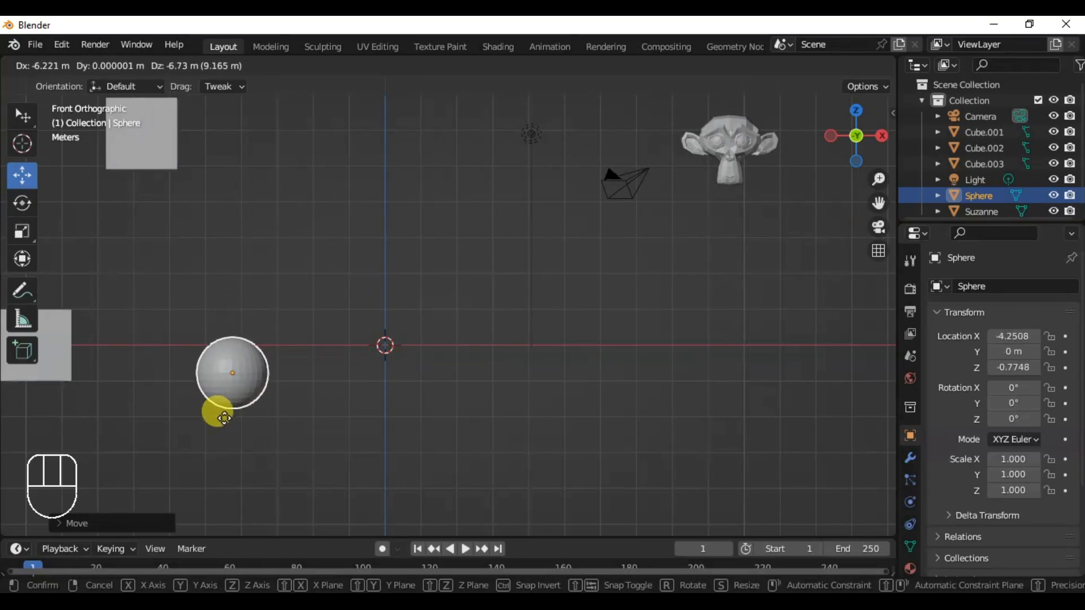
click(224, 419)
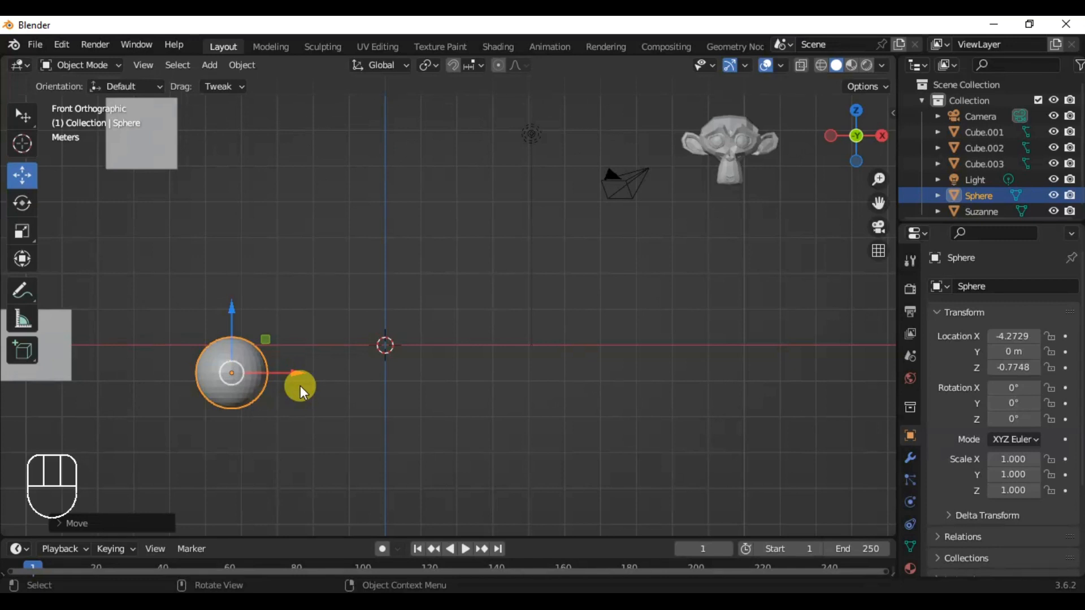
Move the sphere along the global X axis only, to about X 2.24 m
key(g)
key(x)
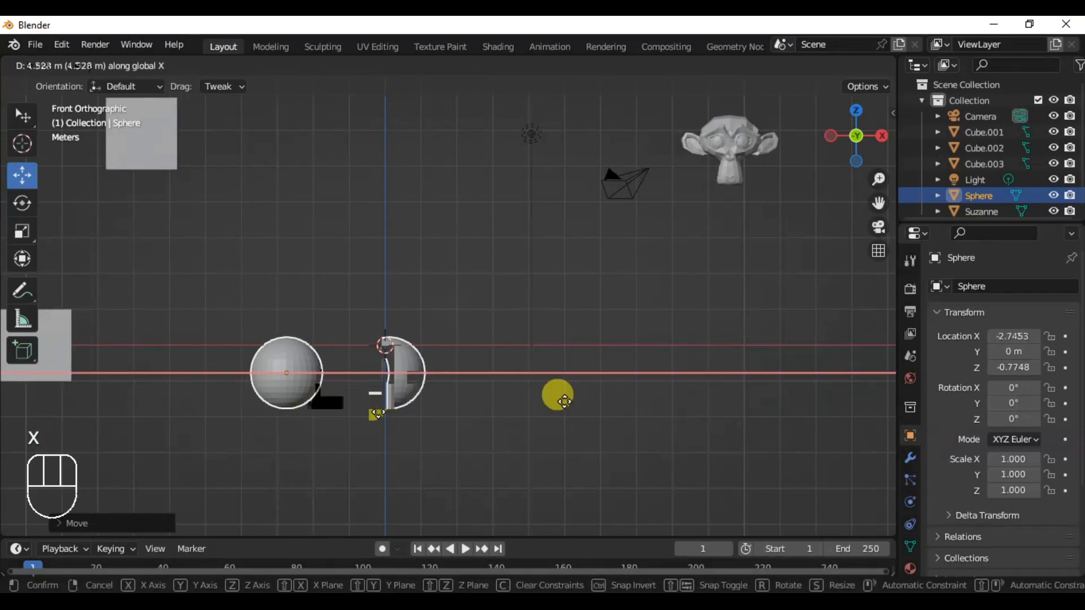
click(531, 438)
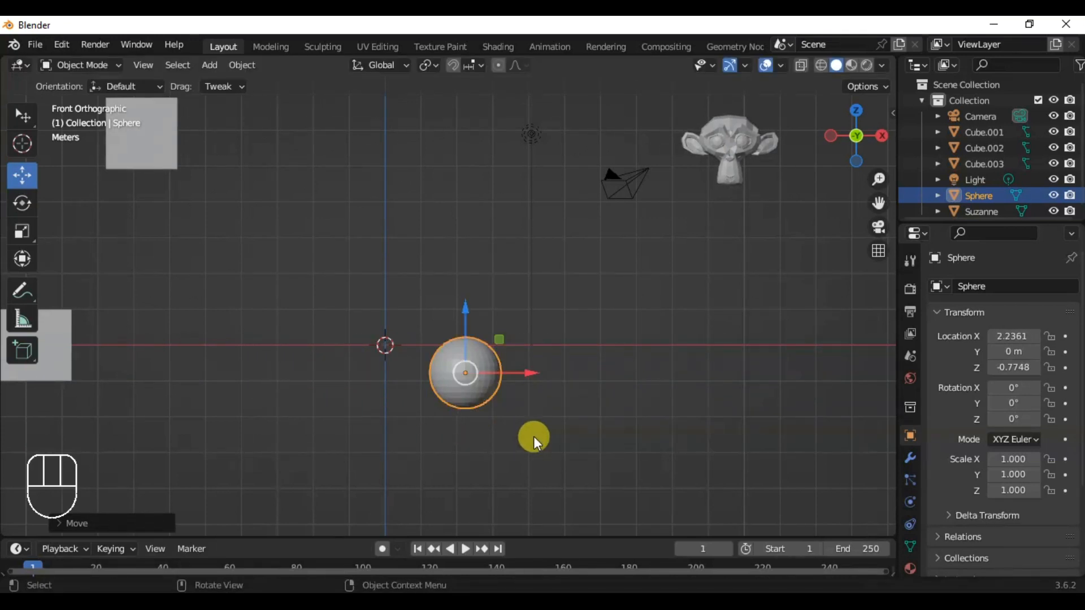
Move the sphere along the global Z axis only, to about Z 2.70 m
key(g)
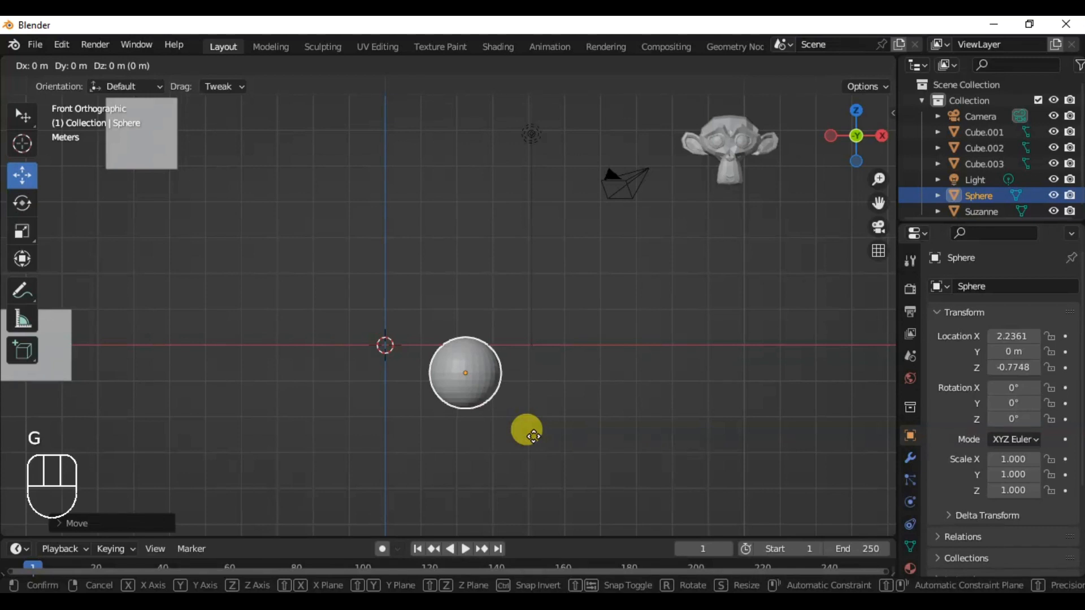
key(z)
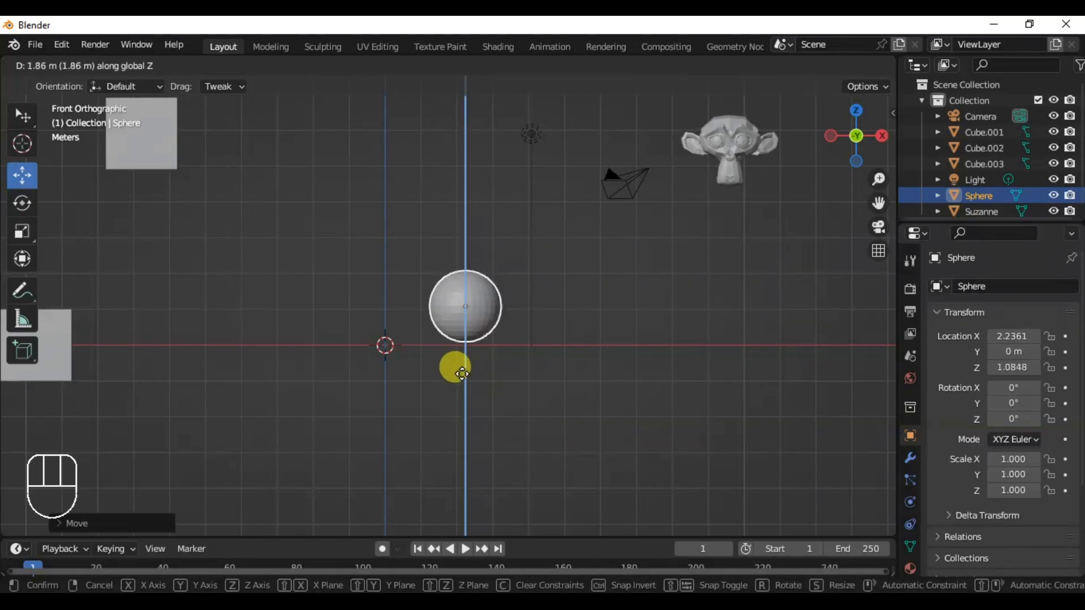
click(473, 319)
In right orthographic view, move the sphere along the global Y axis only, to about Y -1.08 m
key(KP_3)
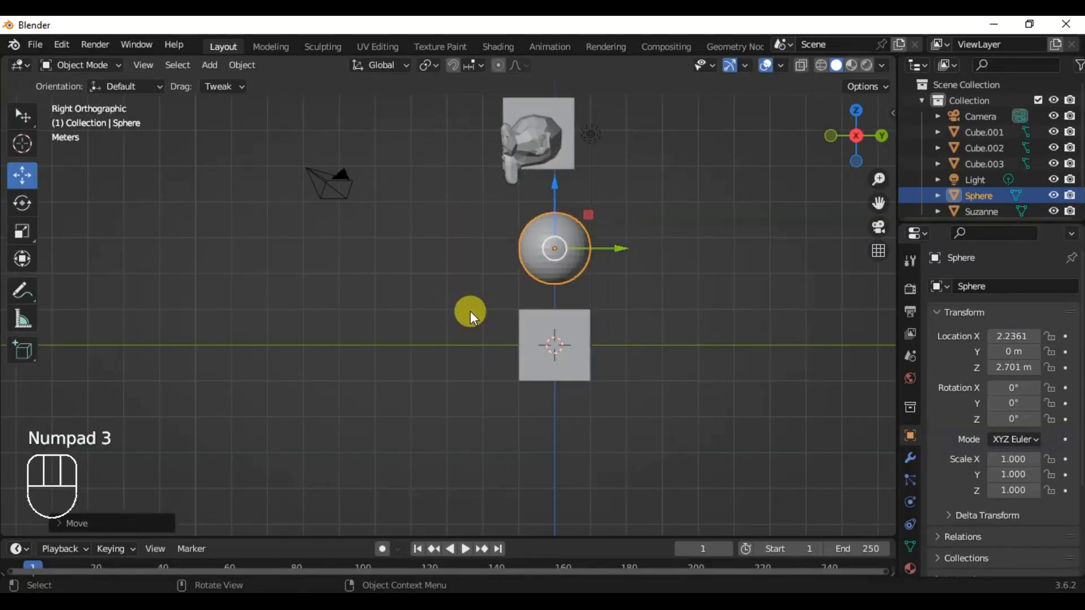
key(g)
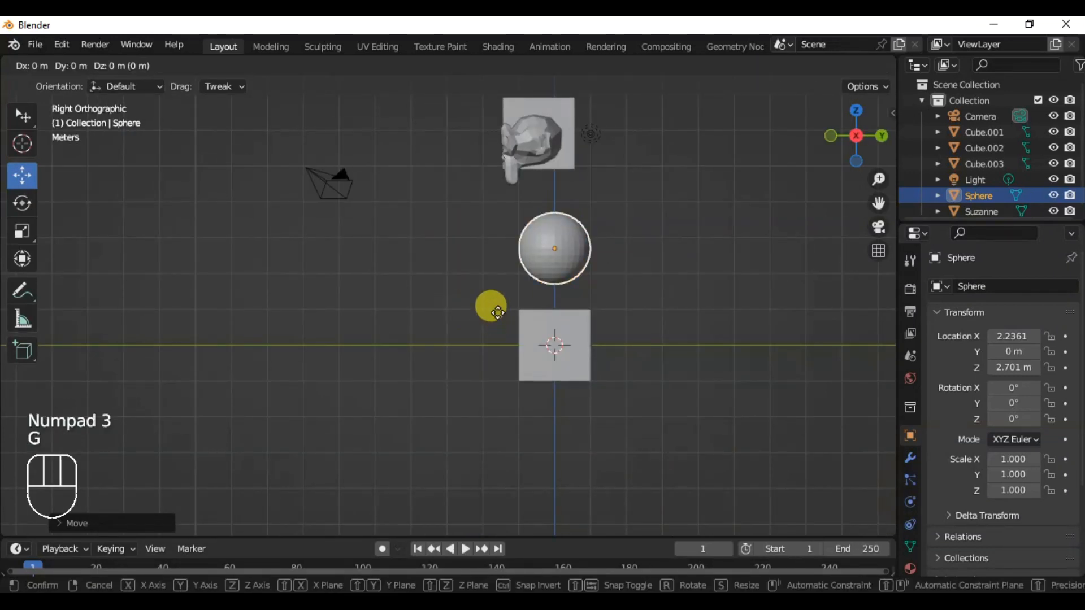
key(y)
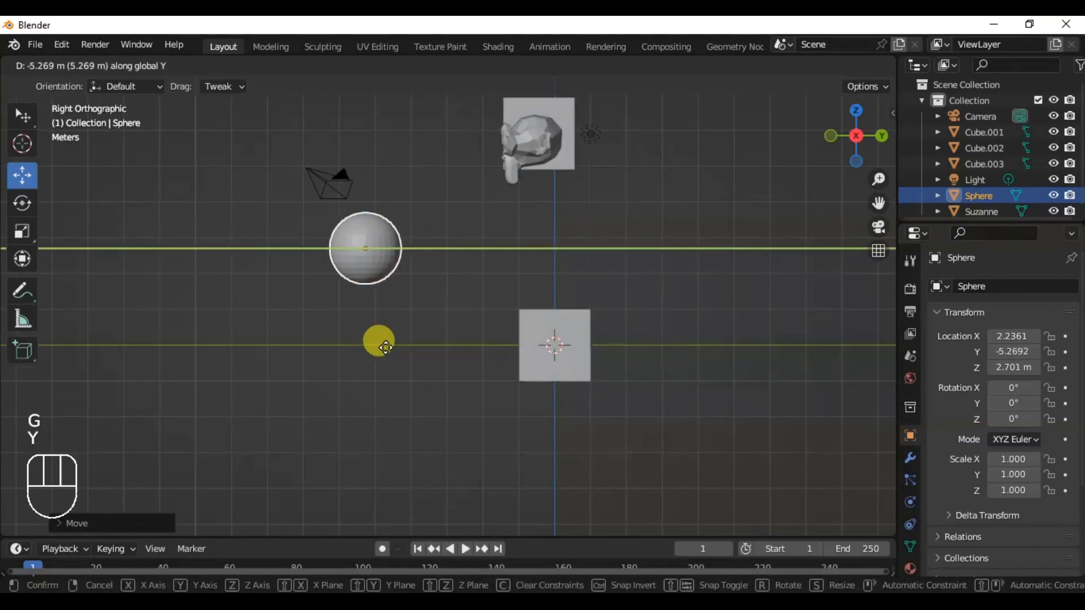
click(450, 365)
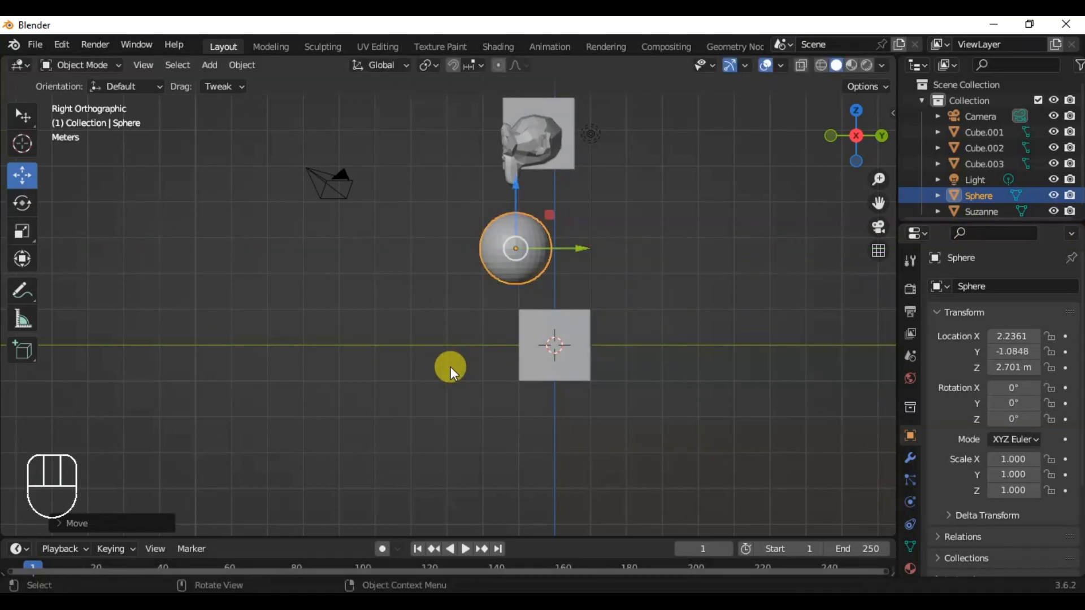
In front orthographic view, rotate the sphere about the X axis with the Rotate tool, to about -179.53°
key(KP_1)
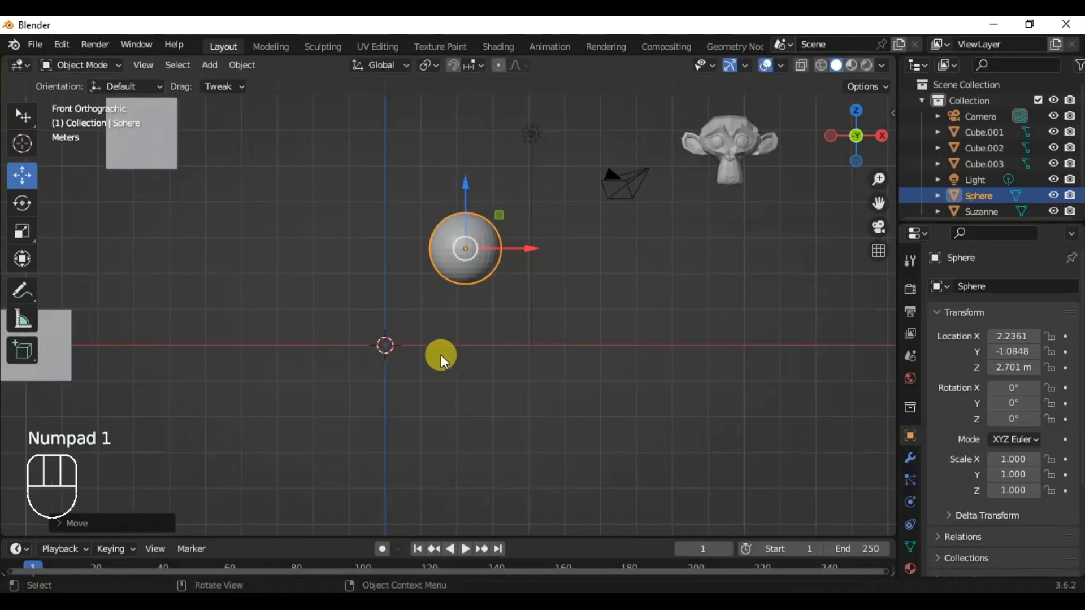
click(22, 206)
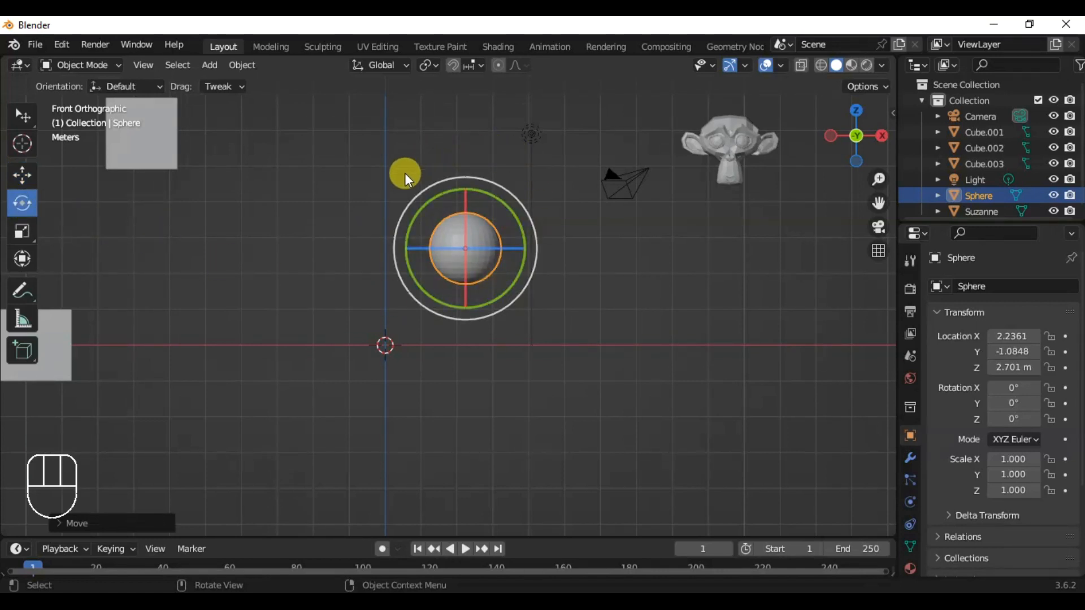
click(466, 205)
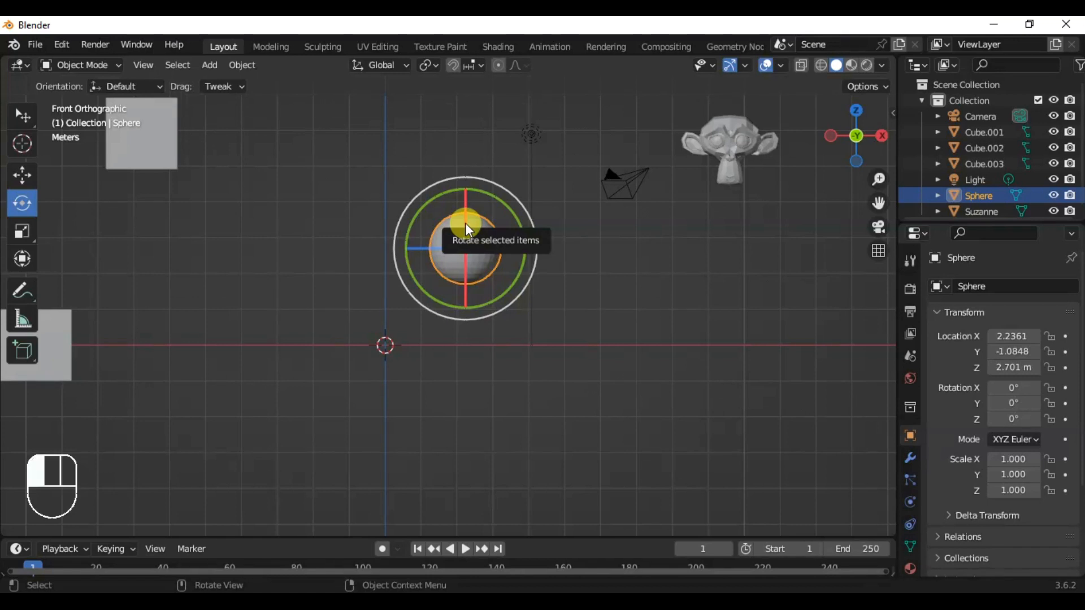
drag(469, 229, 465, 231)
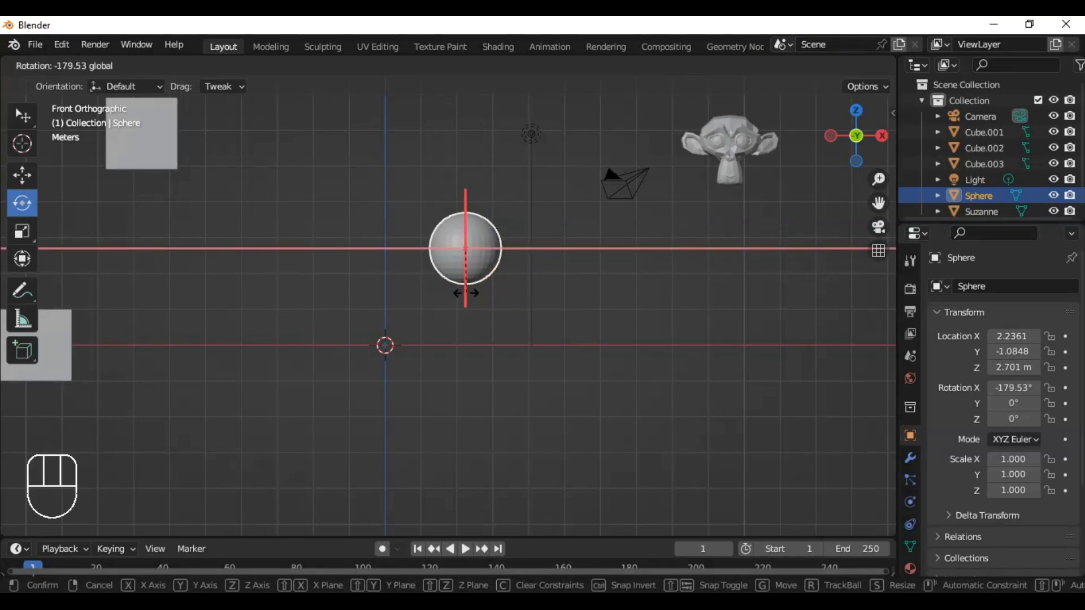
drag(465, 293, 466, 290)
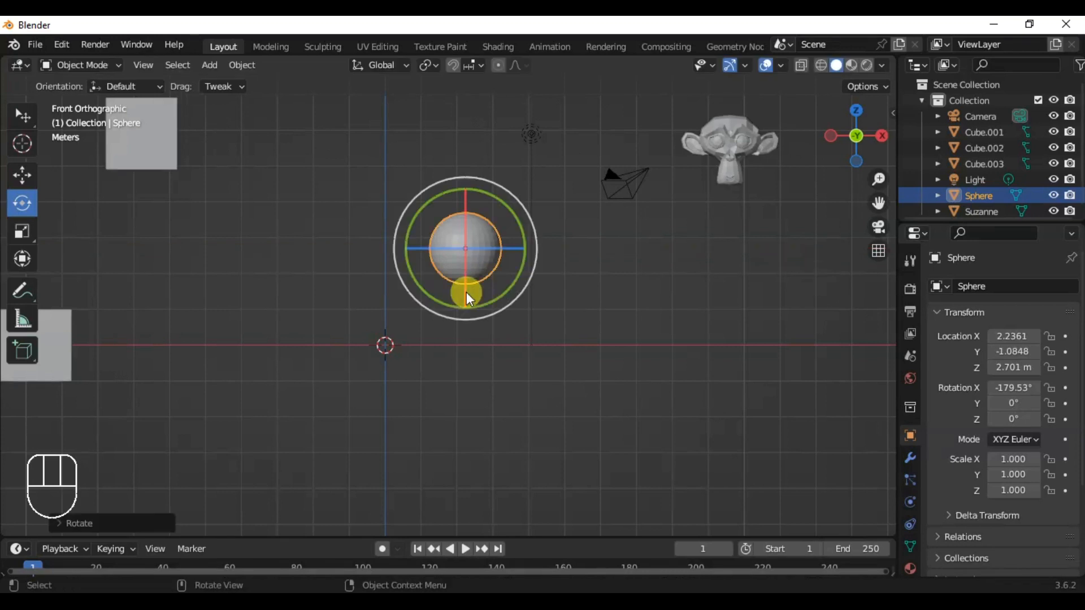
Select the monkey head, set its origin to the 3D Cursor, and move its geometry to that origin
click(719, 143)
key(g)
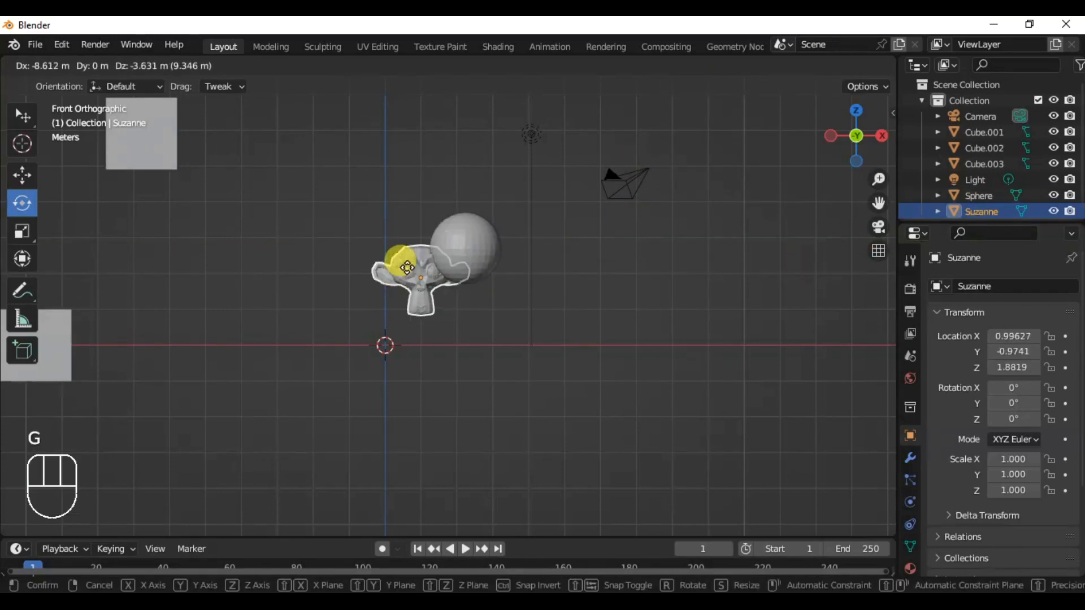
right_click(388, 310)
right_click(727, 146)
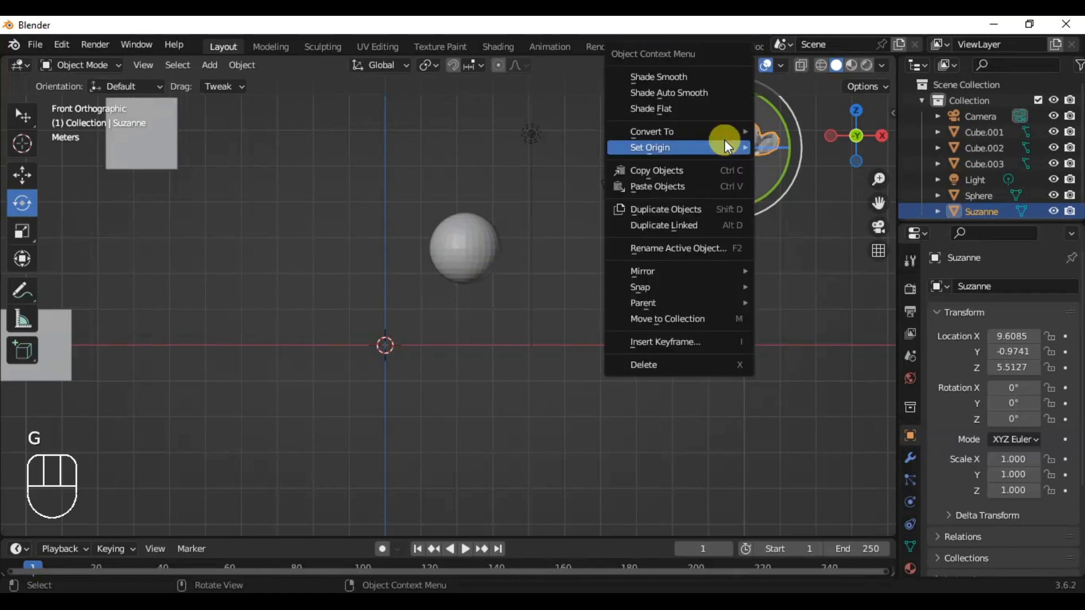
right_click(724, 143)
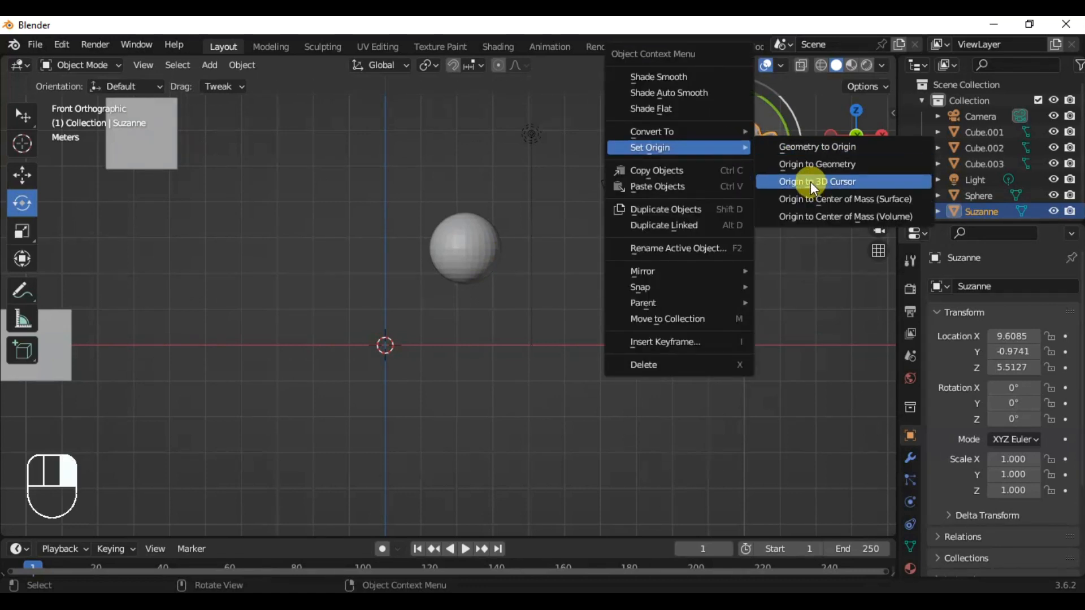
click(810, 181)
right_click(744, 144)
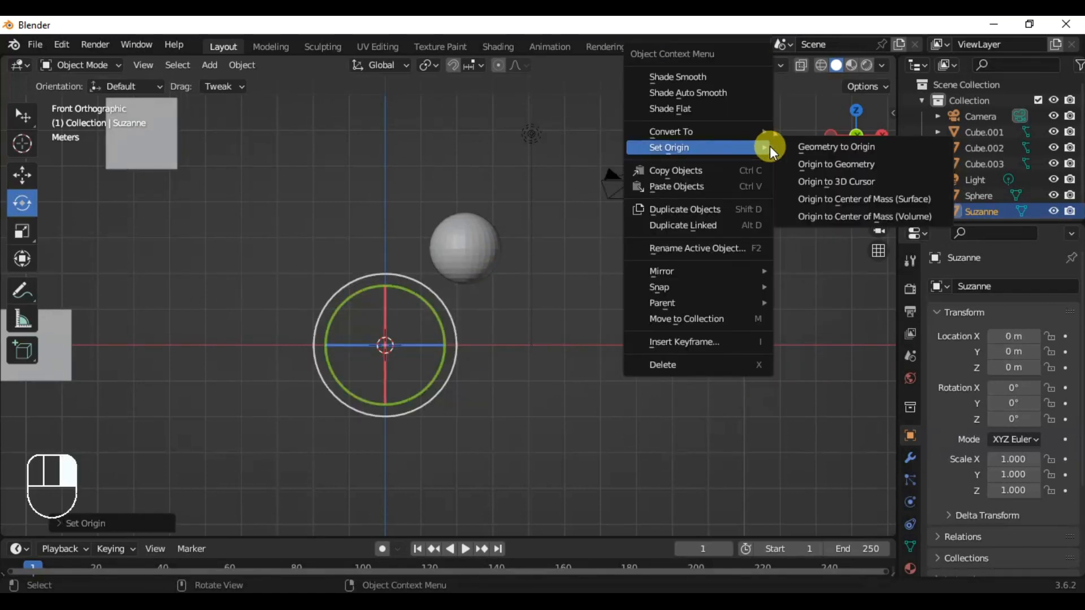
click(799, 147)
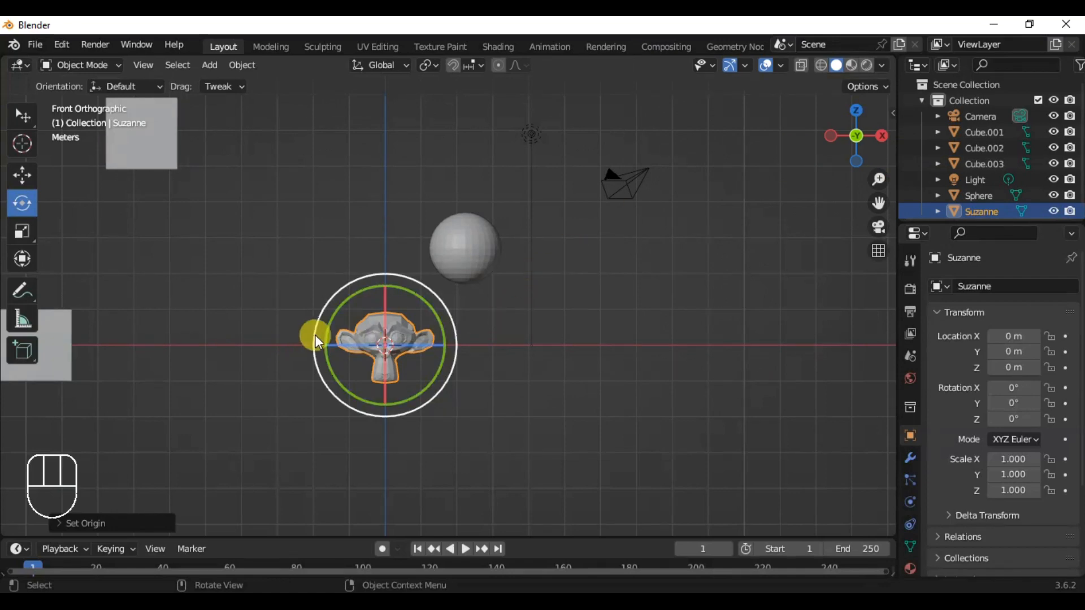
Try to rotate the monkey head about the X axis with the rotate gizmo, and revert the rotation
scroll(317, 333, up, 4)
drag(879, 197, 978, 96)
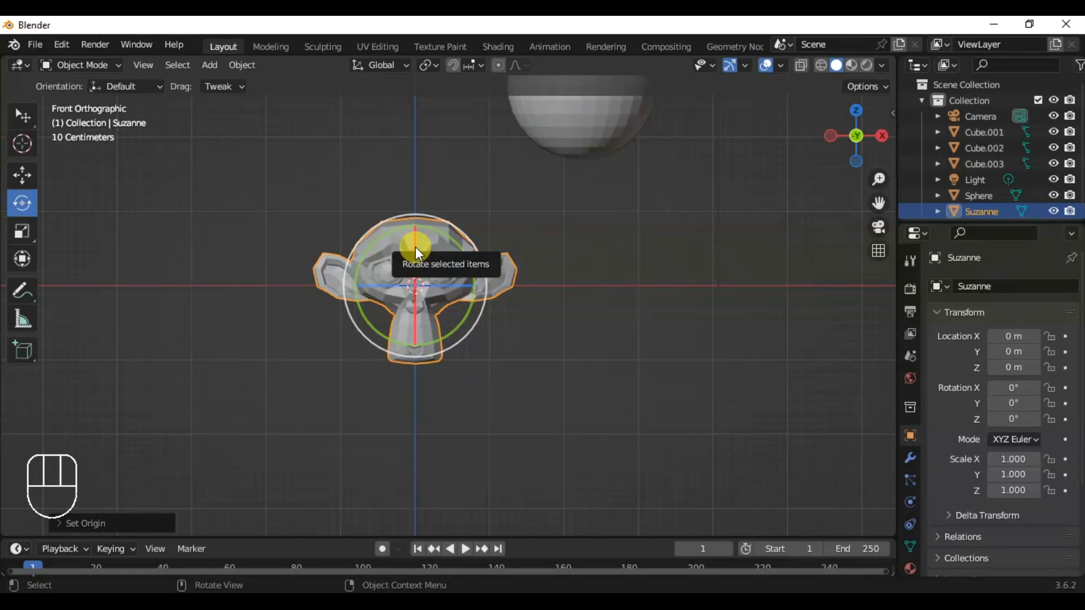
drag(416, 246, 576, 185)
right_click(574, 185)
key(ctrl+z)
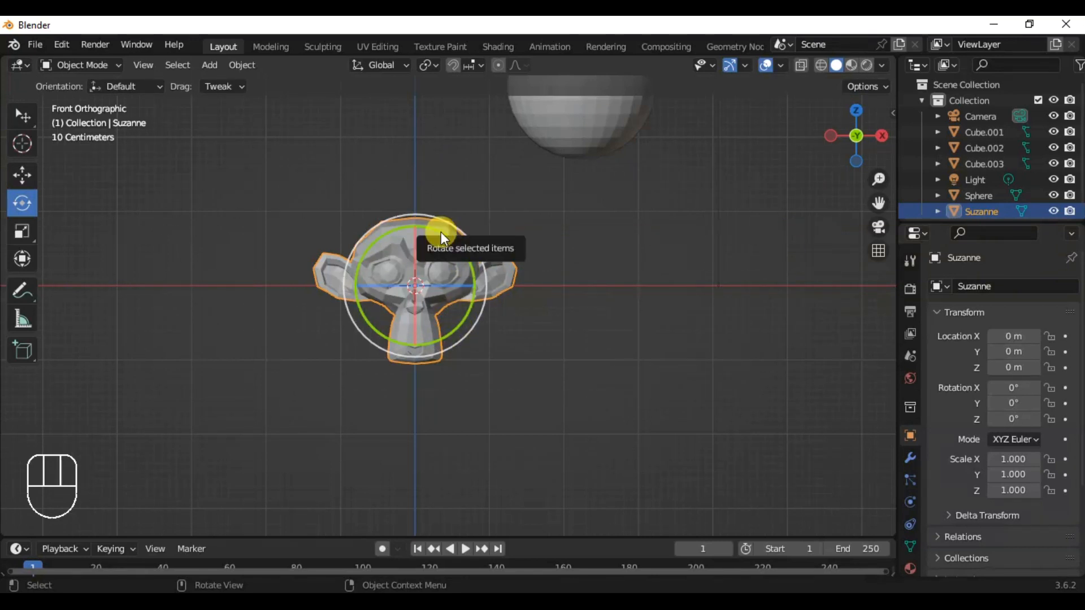
Rotate the monkey head with the gizmo about the Y axis to about -670.83° and about the Z axis to about -1430.1°
drag(439, 230, 494, 239)
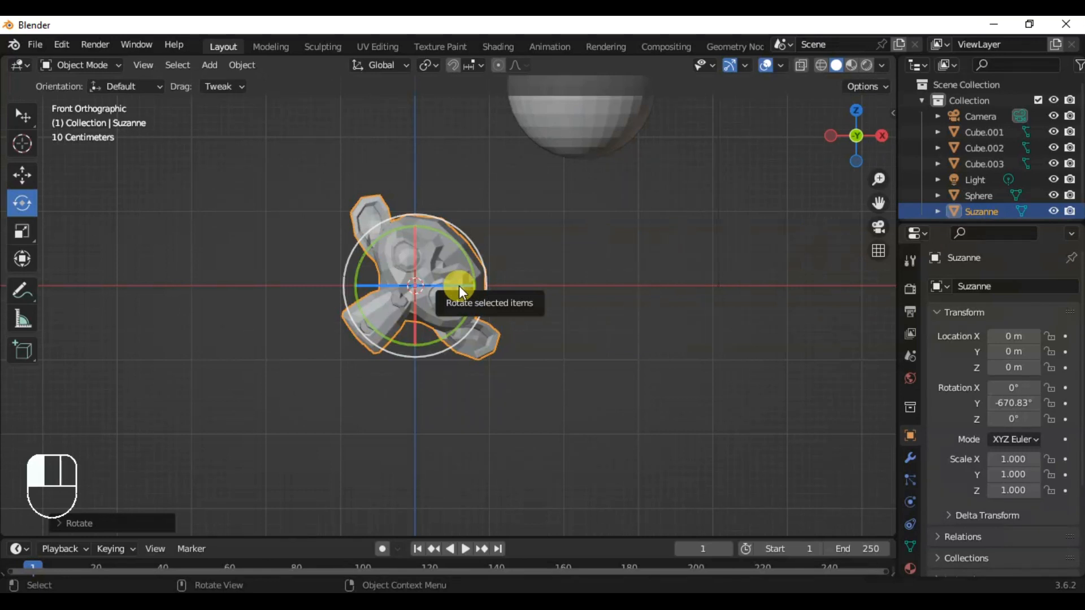
drag(459, 286, 655, 331)
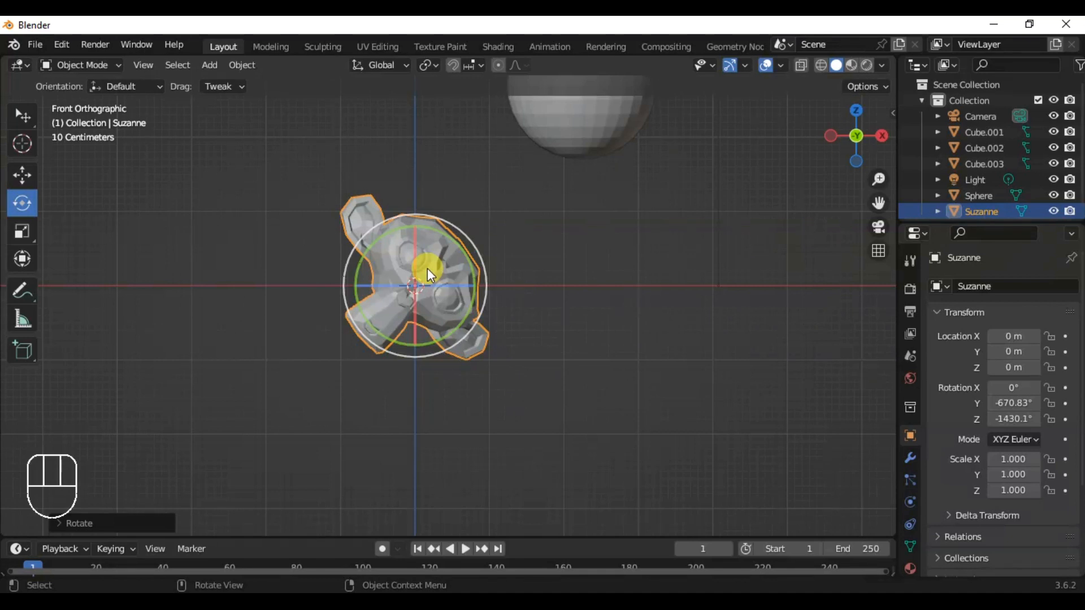
Rotate the monkey head freely in trackball mode and again about the view axis, to about X -902.25°, Y -508.35°, Z -1576.3°
mouse_move(427, 267)
mouse_down()
mouse_move(452, 264)
mouse_move(446, 273)
mouse_move(409, 265)
mouse_up()
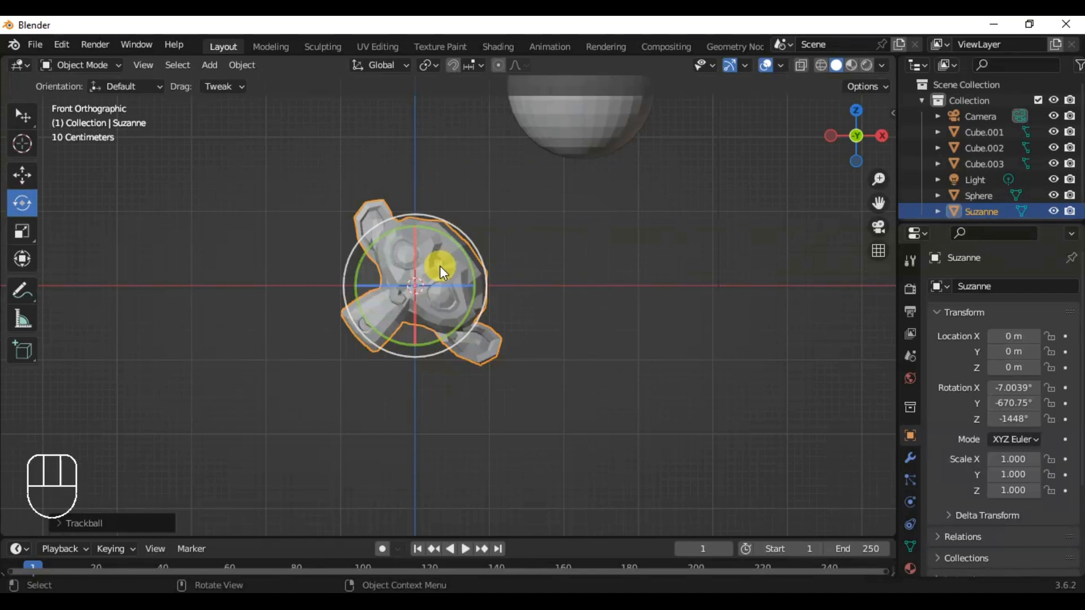
drag(439, 267, 455, 333)
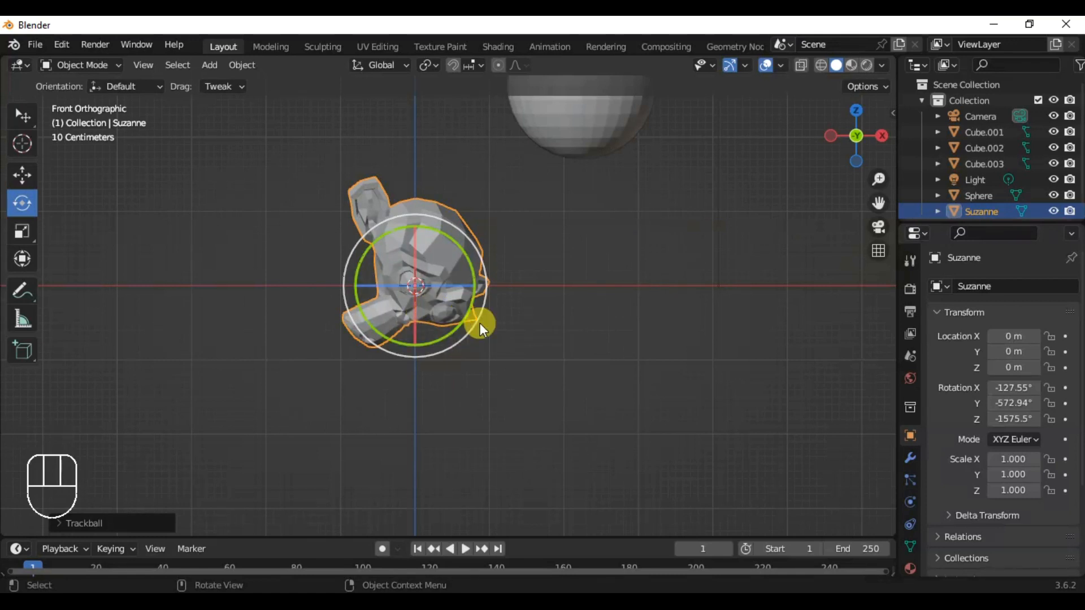
key(r)
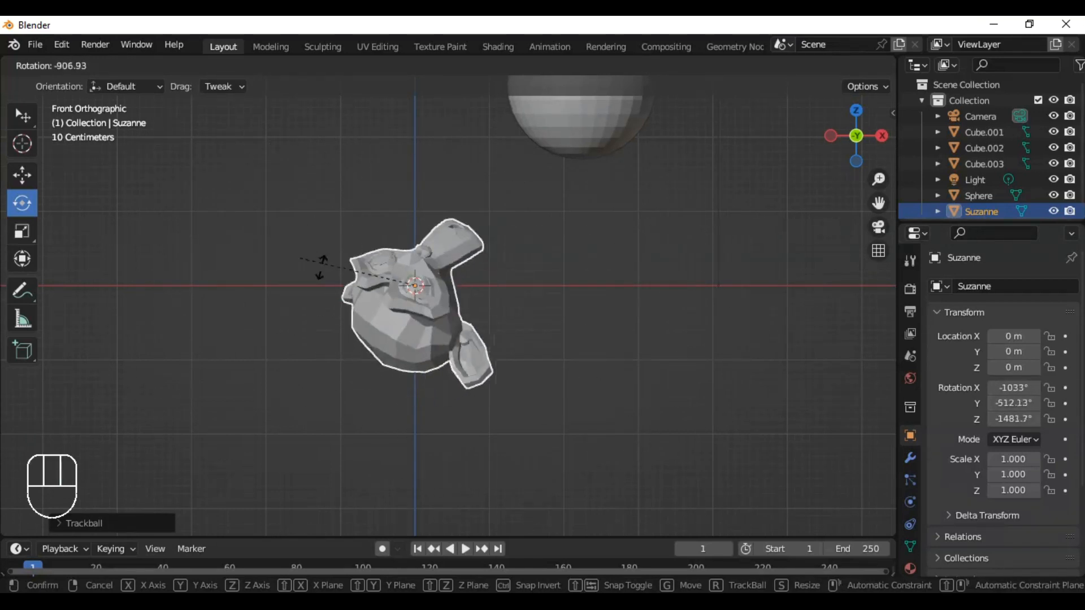
click(469, 183)
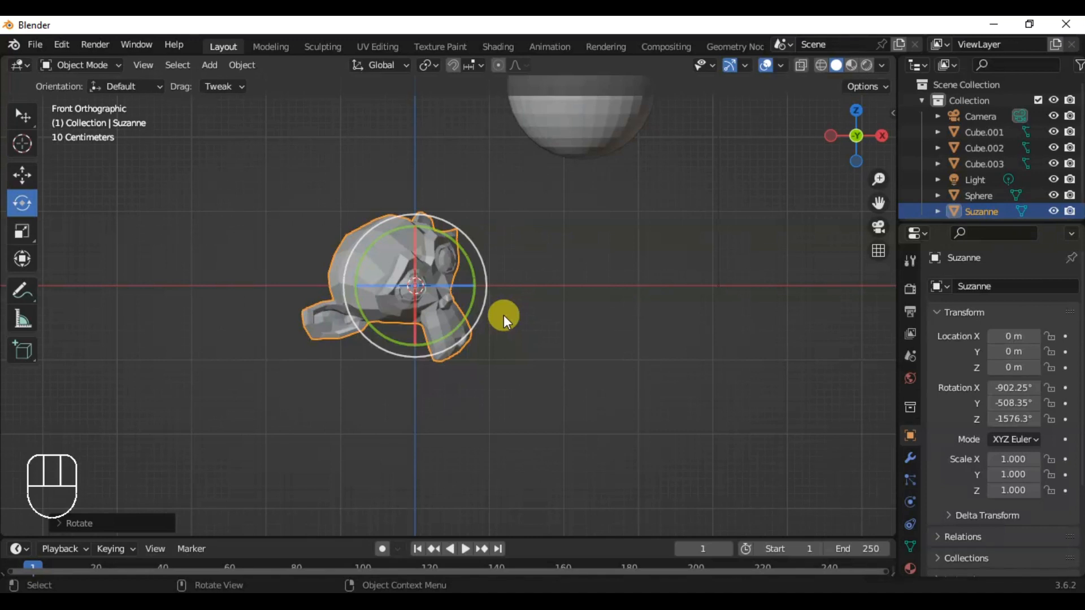
Try rotating the monkey head constrained to the global X axis and again to the global Y axis, discarding both rotations
key(r)
key(x)
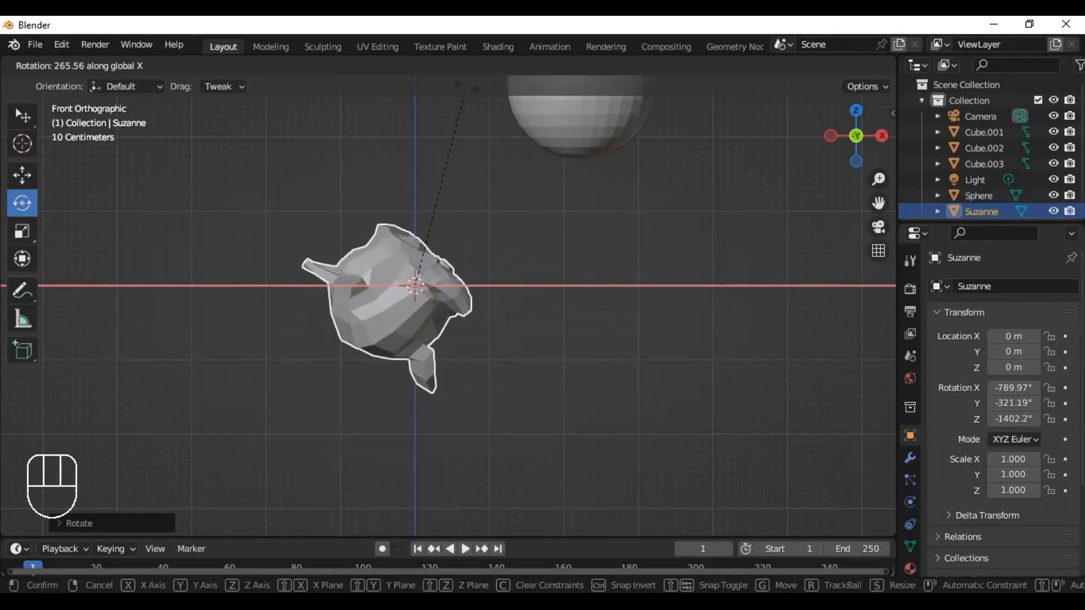
click(504, 218)
key(r)
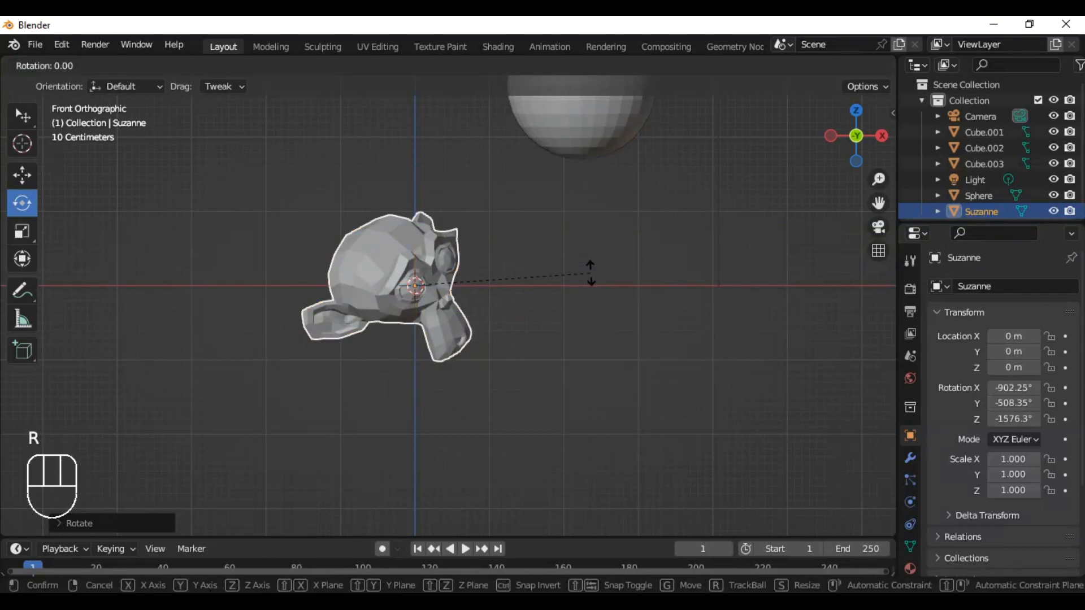
key(y)
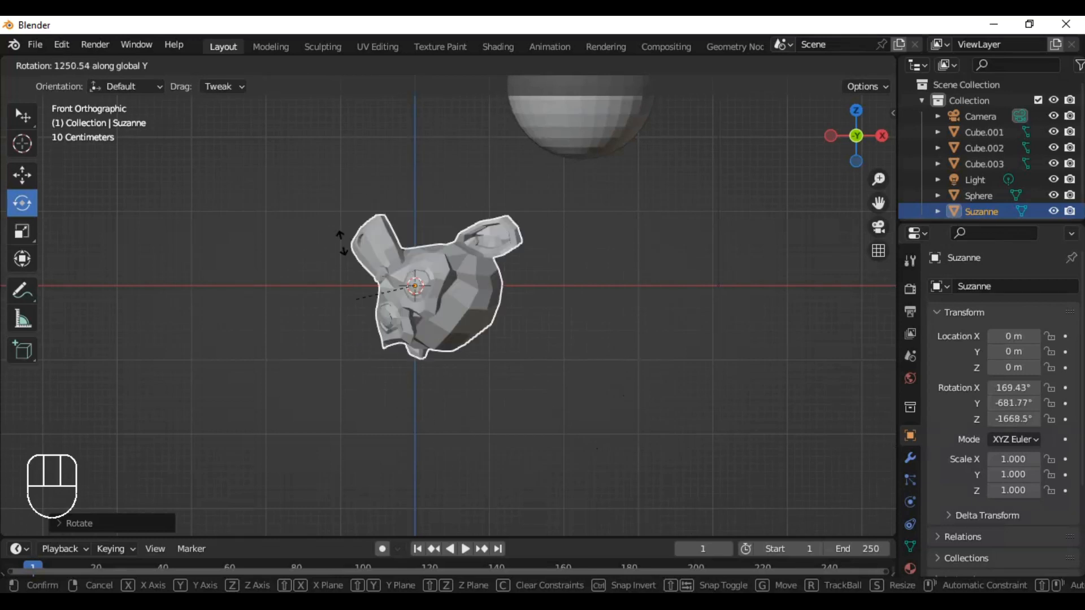
click(650, 385)
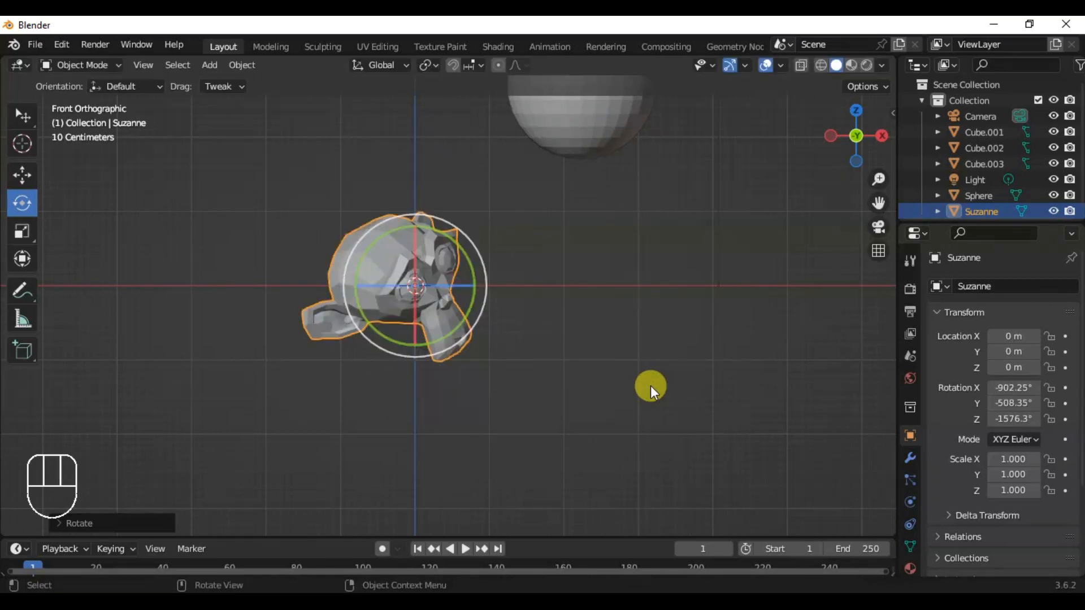
Try rotating the monkey head about the global Z axis and again in trackball mode, discarding both rotations
key(r)
key(z)
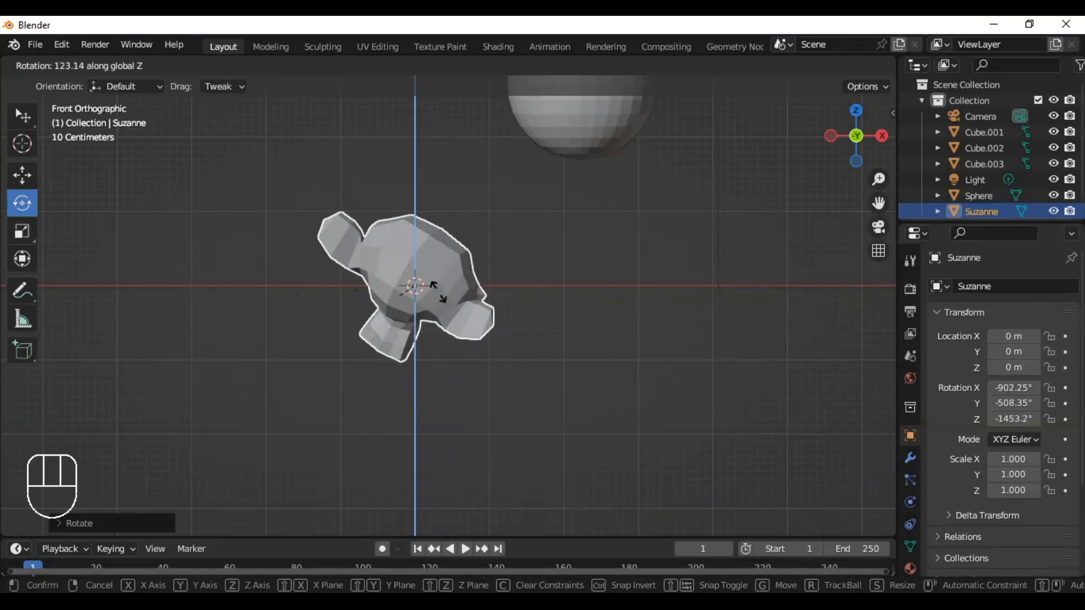
click(645, 301)
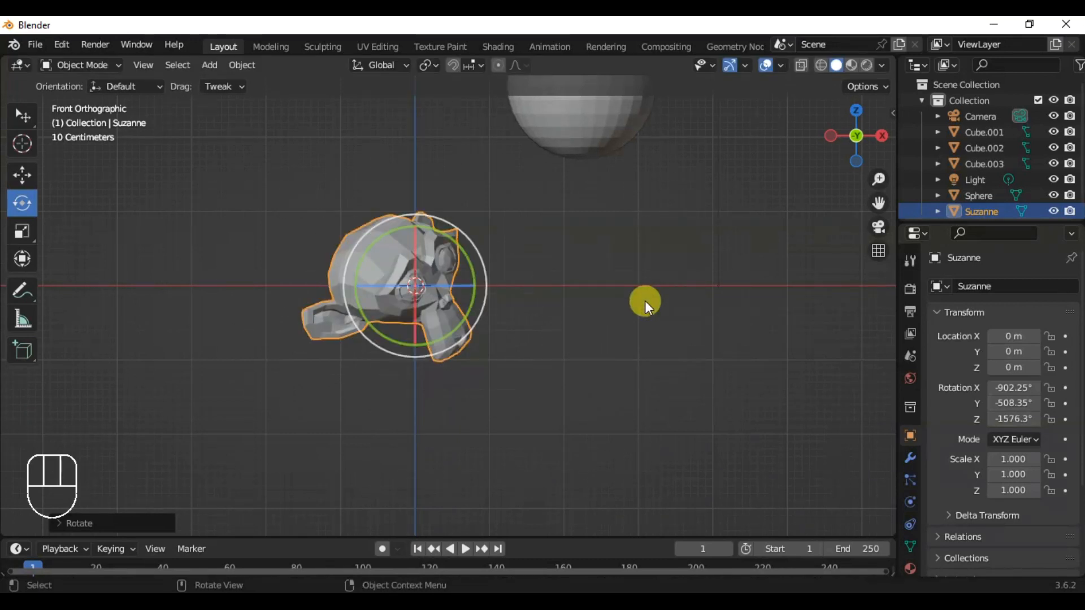
key(r)
key(r)
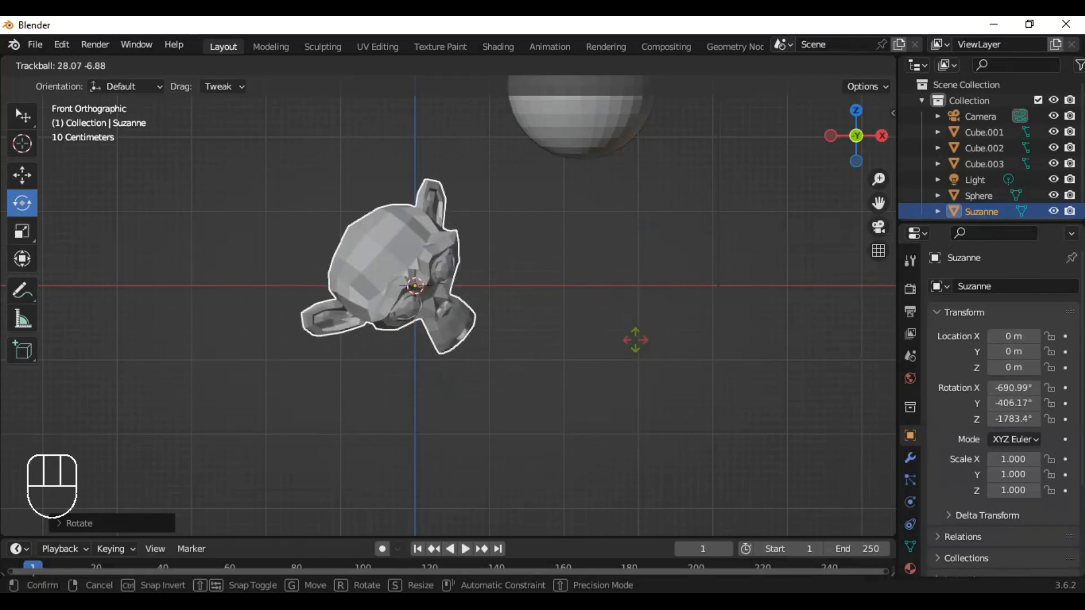
click(635, 340)
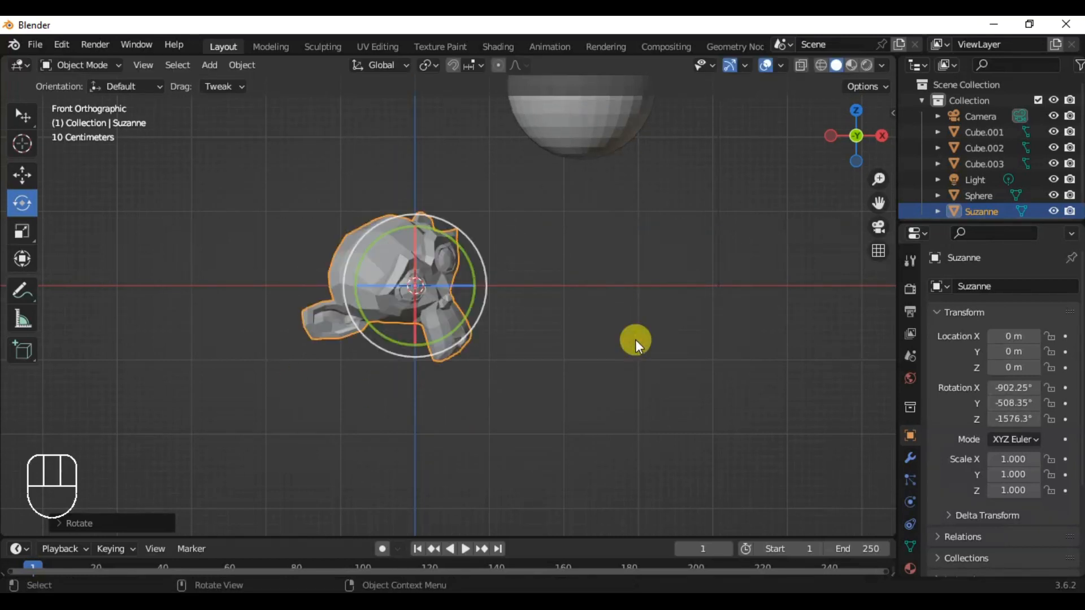
Activate the Scale tool and select every object in the scene
click(20, 235)
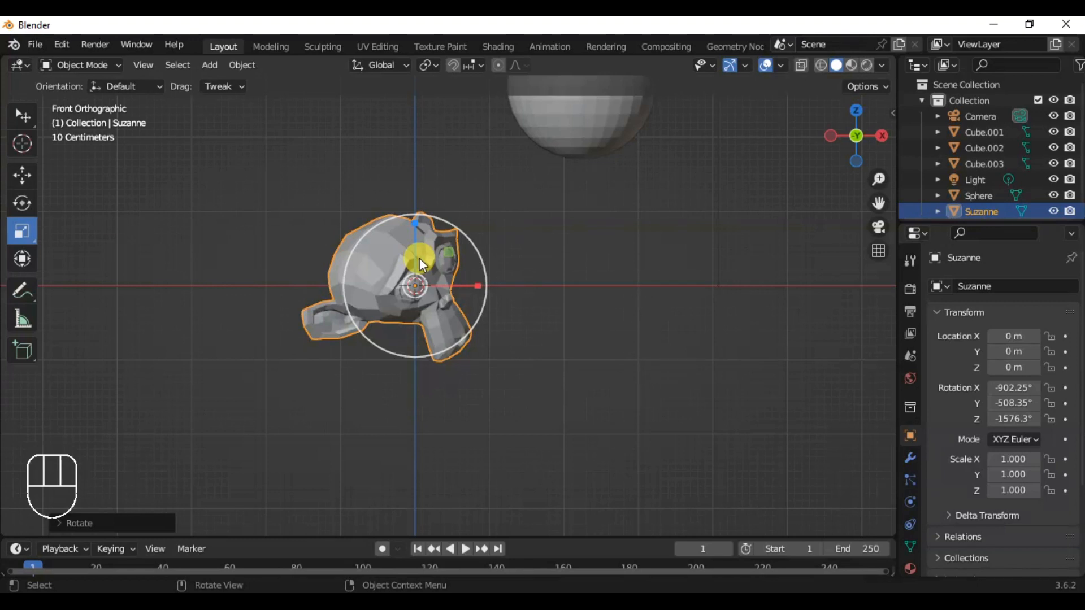
scroll(457, 275, down, 5)
click(463, 296)
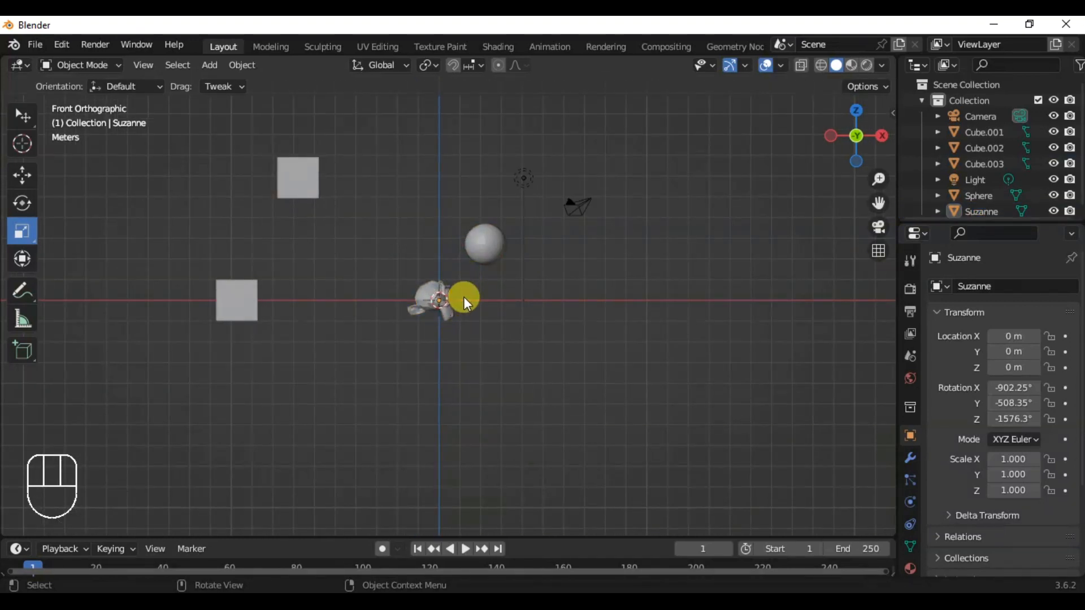
key(a)
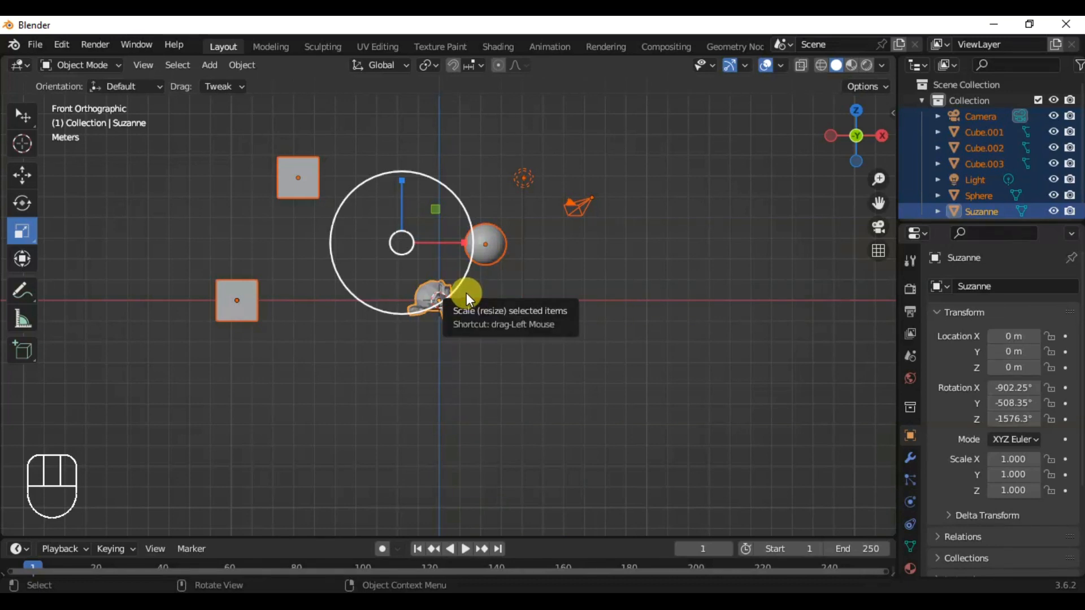
Delete every object in the scene and add a mesh cube at the world origin
key(Delete)
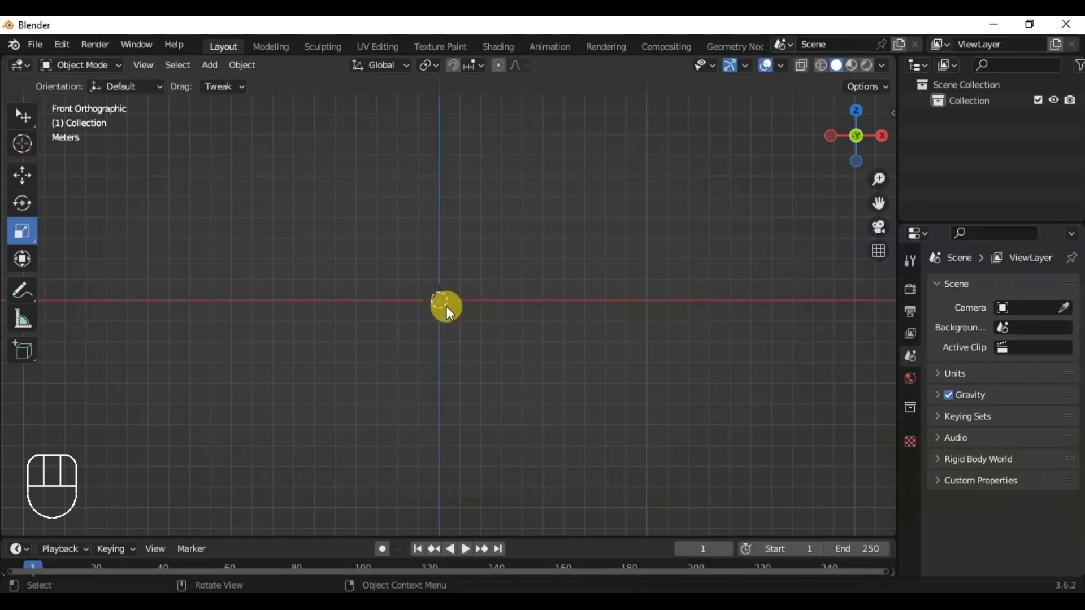
key(shift+a)
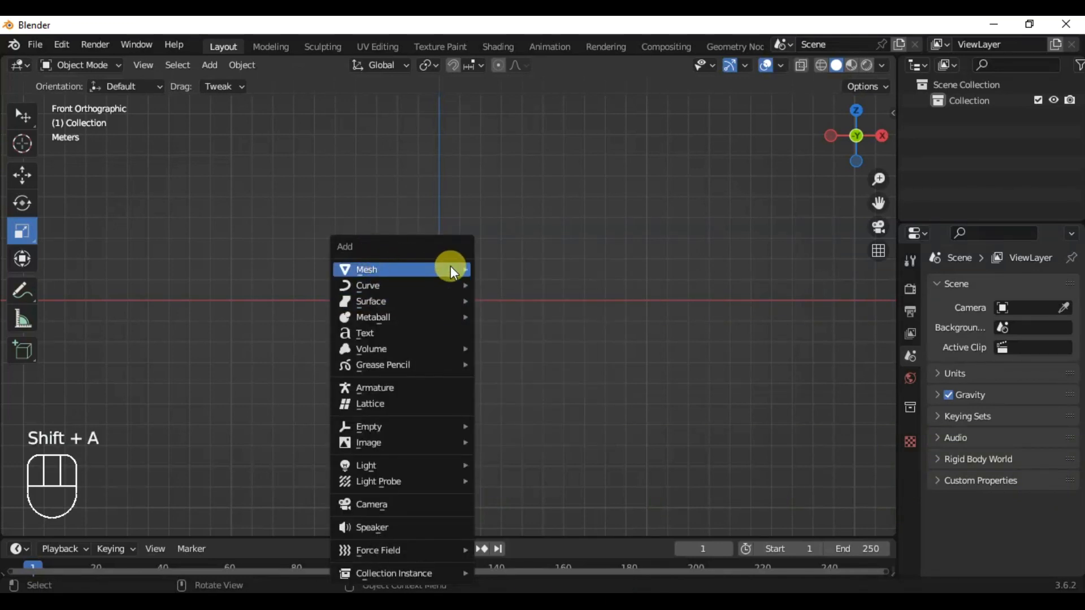
mouse_move(450, 269)
click(510, 284)
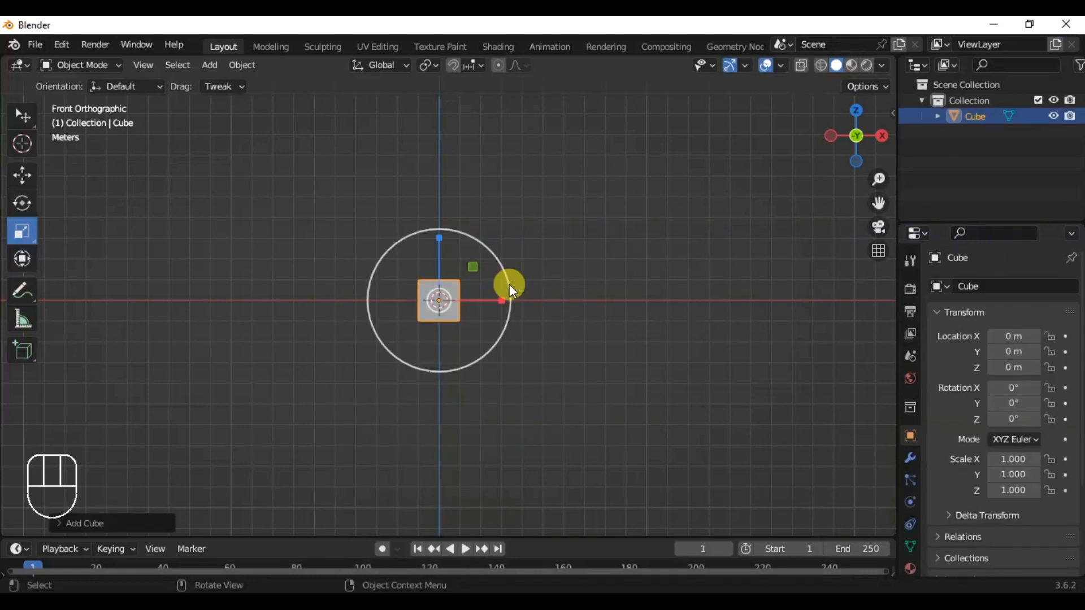
Scale the cube uniformly to about 1.054 and measure its left and right edges in front view
scroll(447, 293, up, 3)
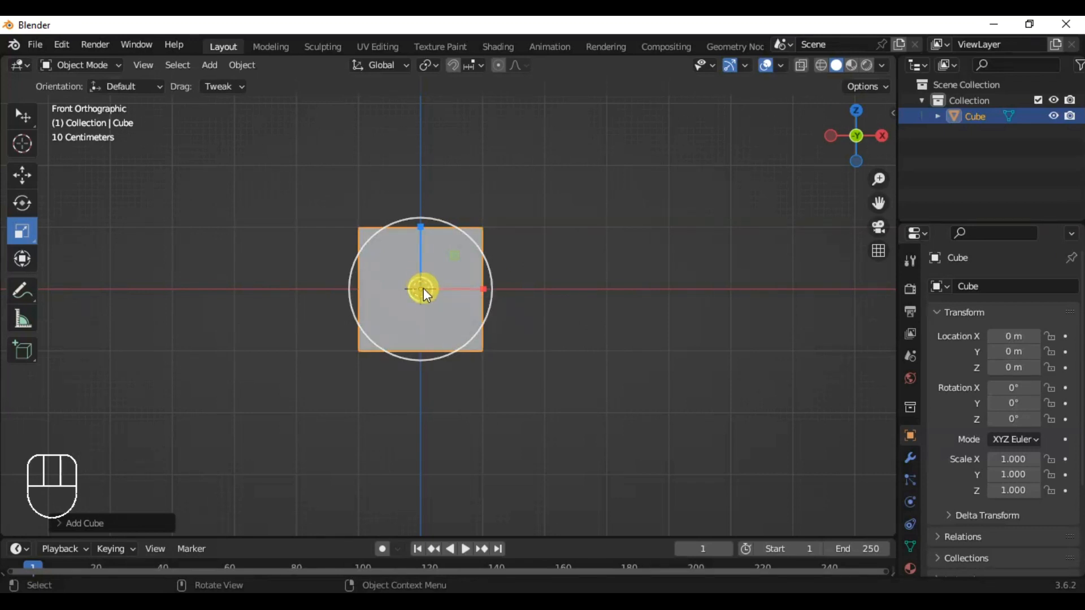
mouse_move(422, 292)
mouse_down()
mouse_move(428, 311)
mouse_move(420, 288)
mouse_up()
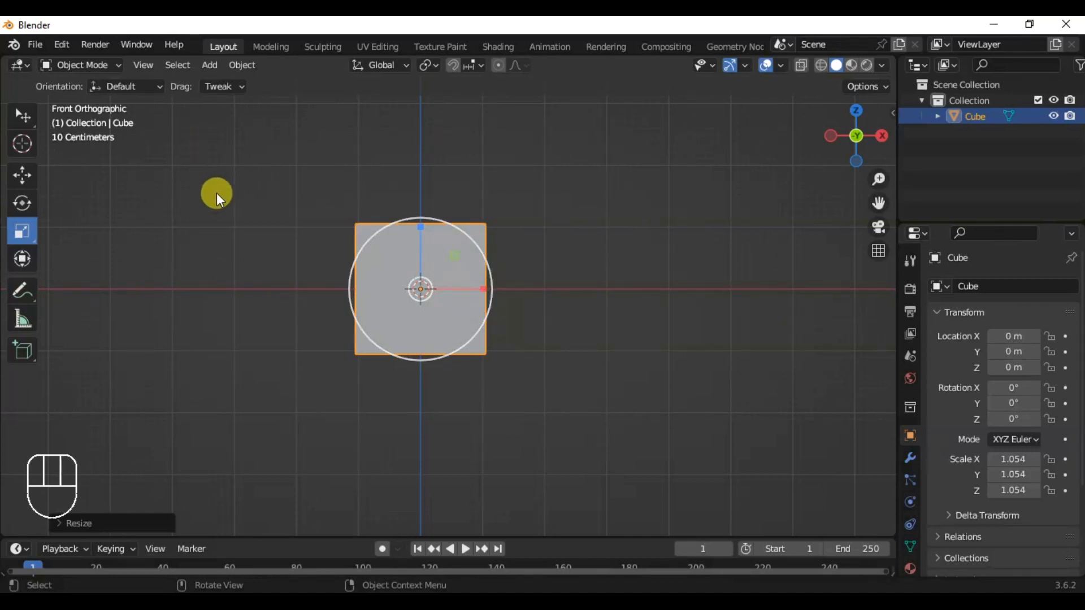
click(23, 324)
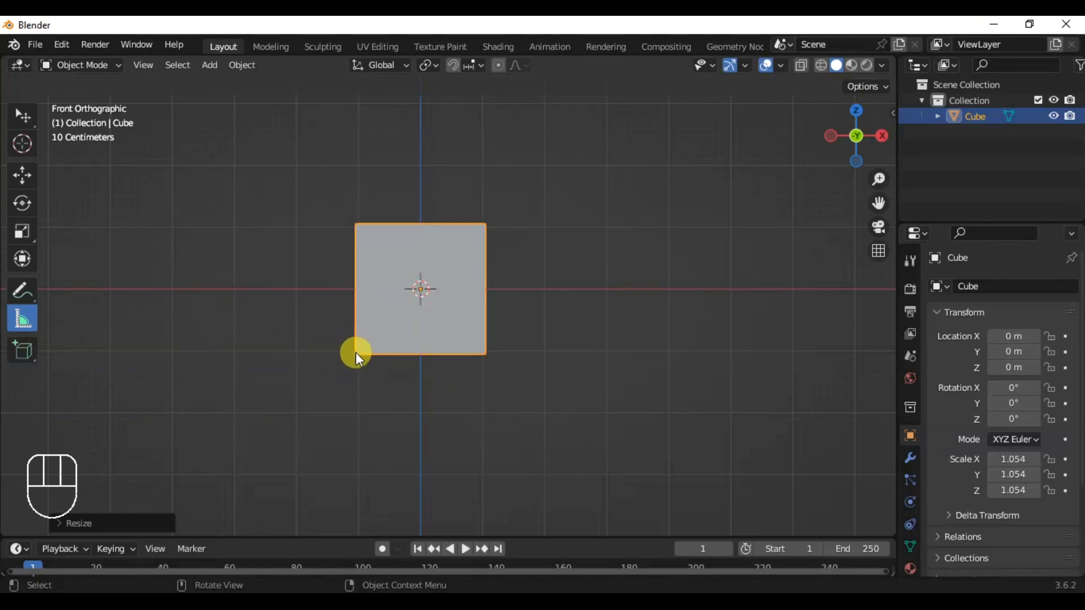
drag(355, 354, 357, 223)
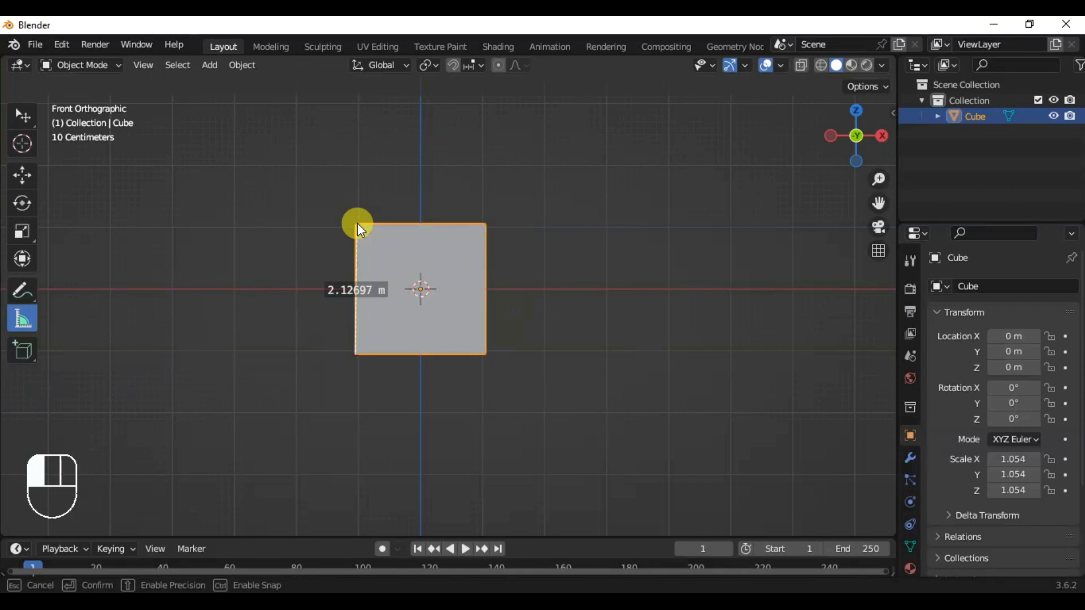
drag(357, 223, 358, 222)
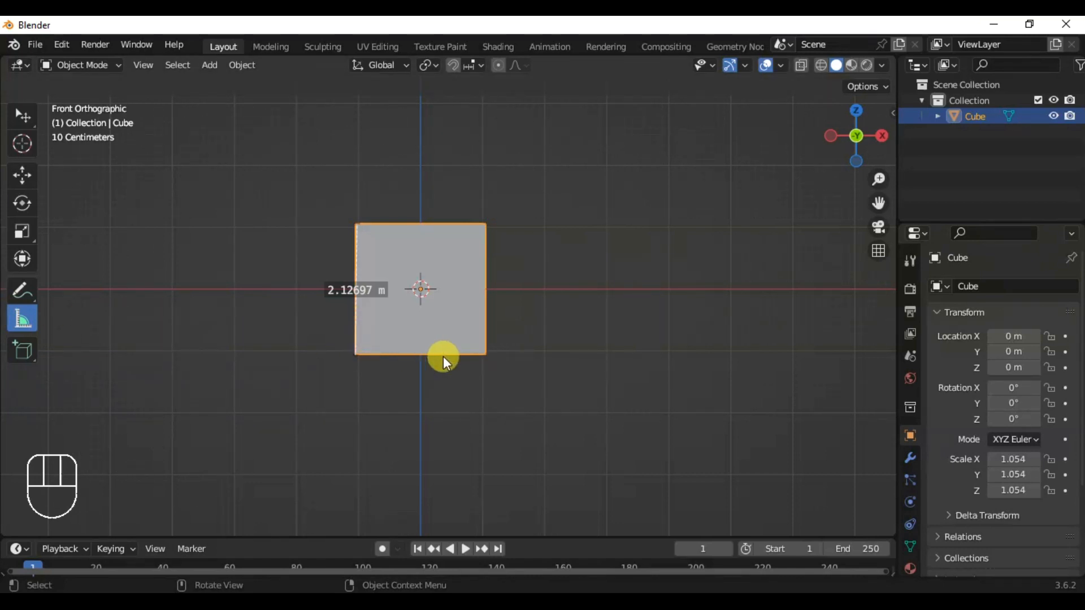
drag(486, 354, 485, 225)
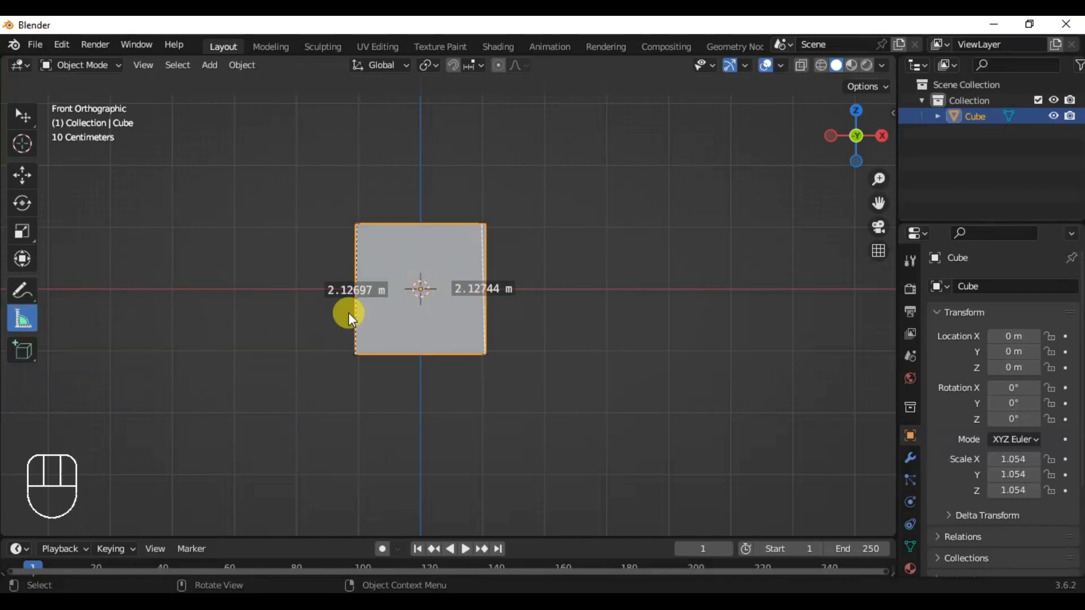
Enlarge the cube uniformly to a scale of about 1.335, and measure its right edge and its height through the centre
click(16, 232)
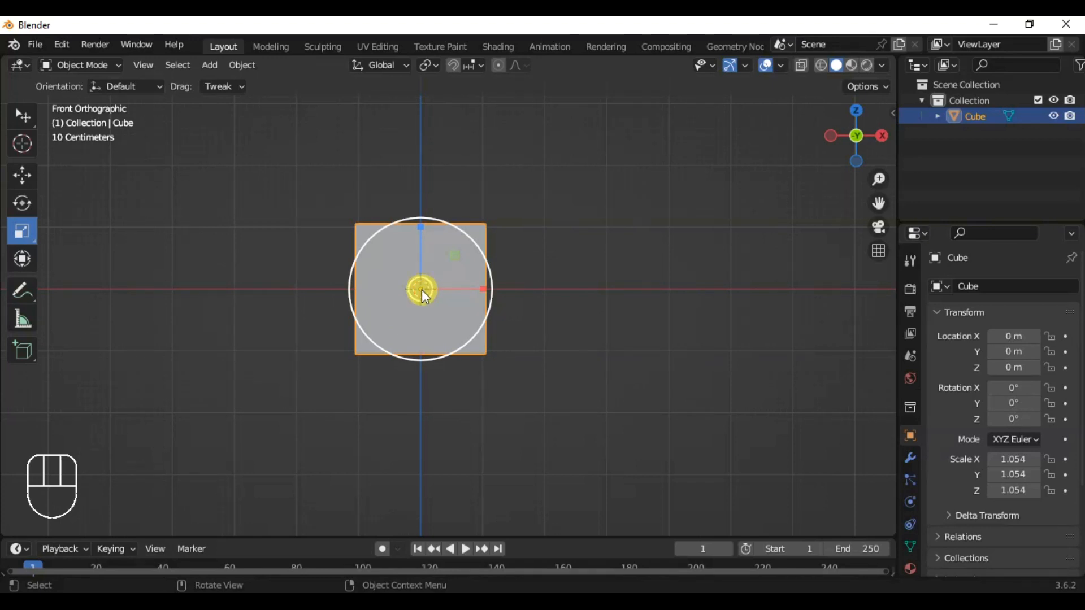
drag(422, 292, 421, 297)
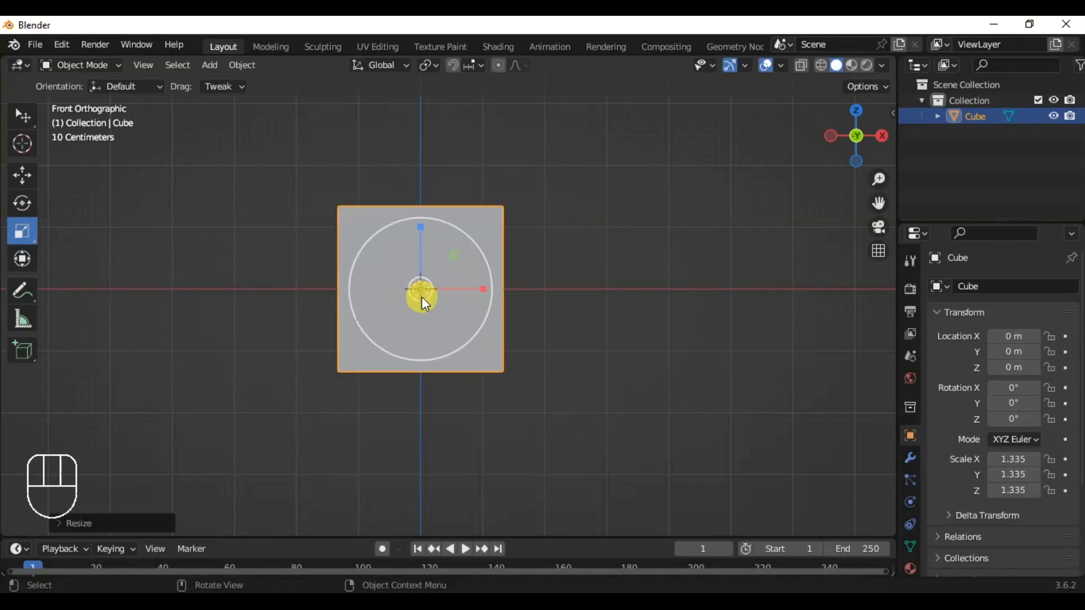
click(22, 326)
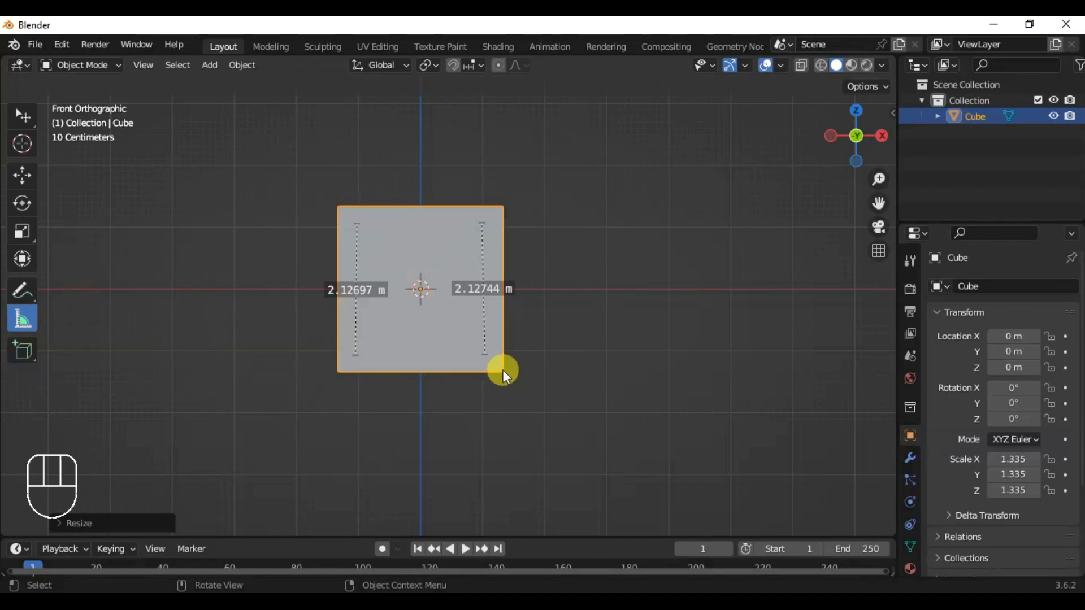
drag(502, 370, 504, 356)
drag(503, 290, 502, 207)
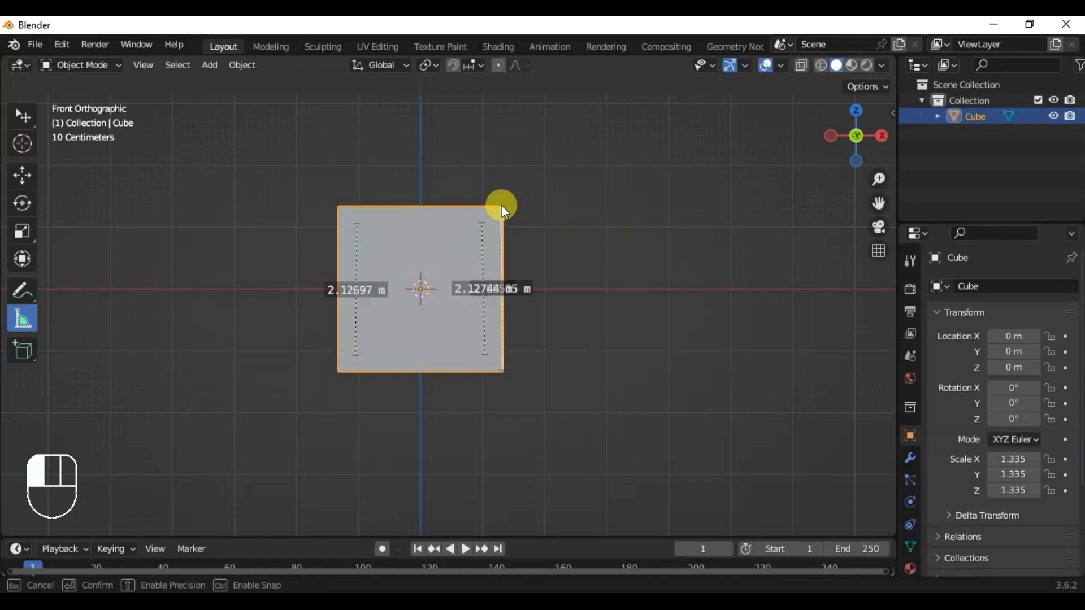
drag(502, 208, 501, 208)
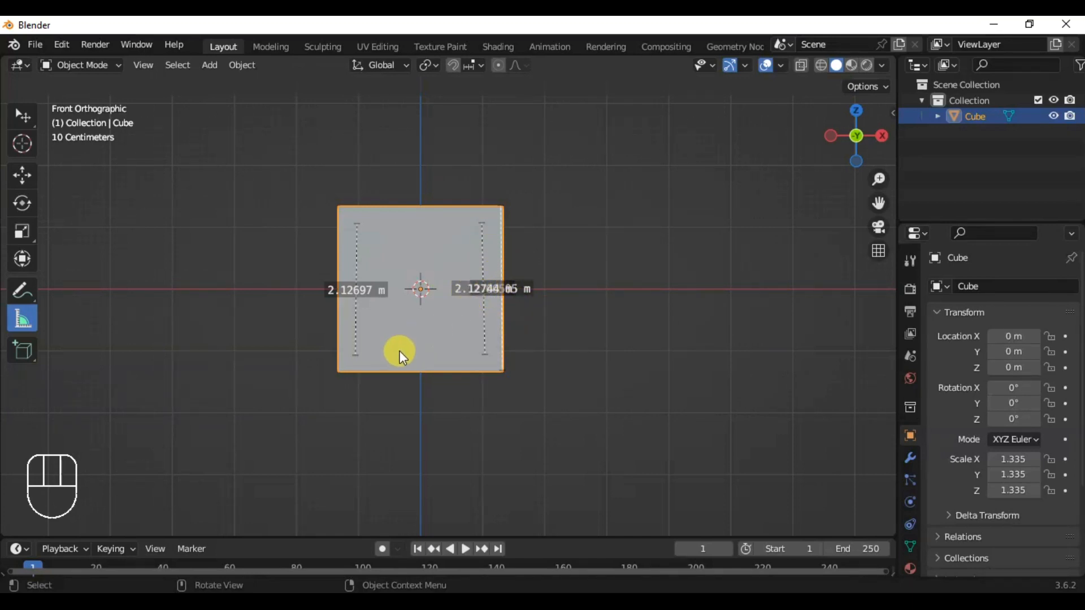
drag(419, 372, 421, 206)
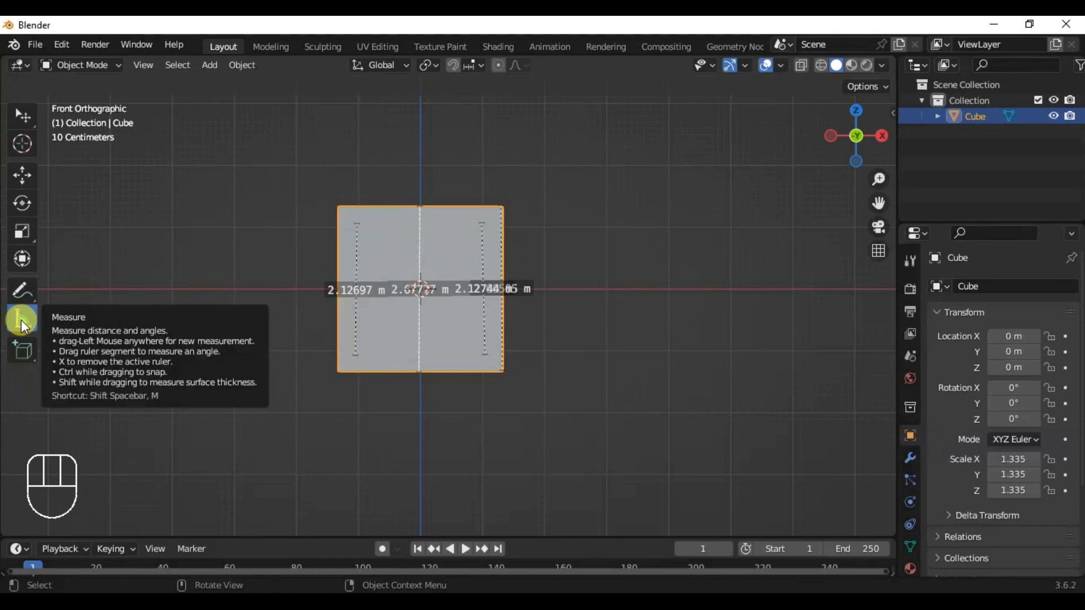
Reshape the cube into a flat slab with the Scale gizmo's axis handles, to about Z 0.372, Y 4.439 and X 6.647
click(22, 320)
click(20, 233)
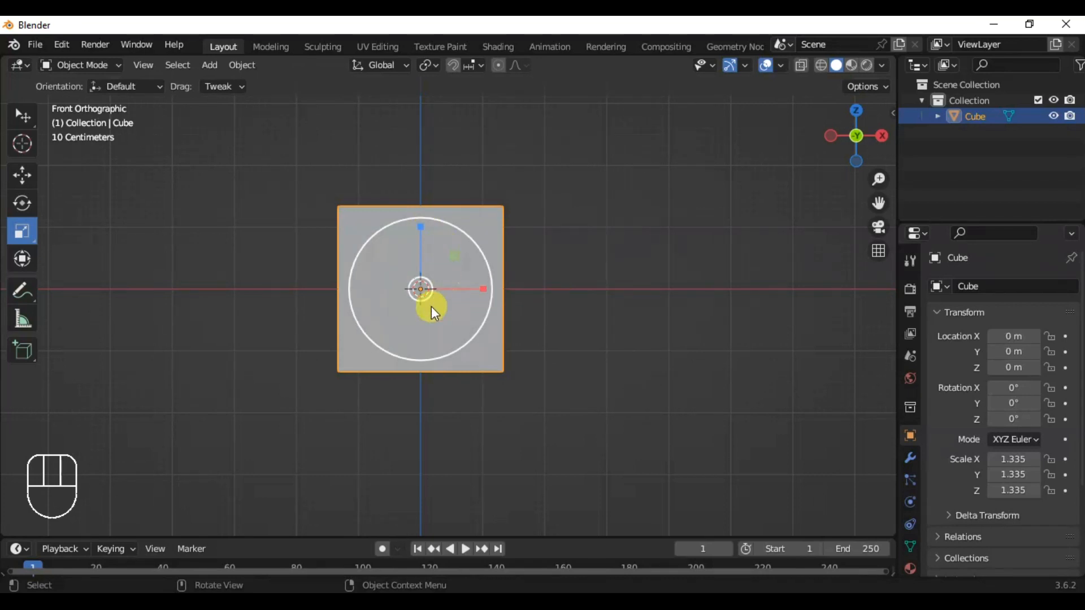
mouse_move(870, 143)
mouse_down()
mouse_move(831, 181)
mouse_move(867, 146)
mouse_up()
drag(878, 203, 720, 252)
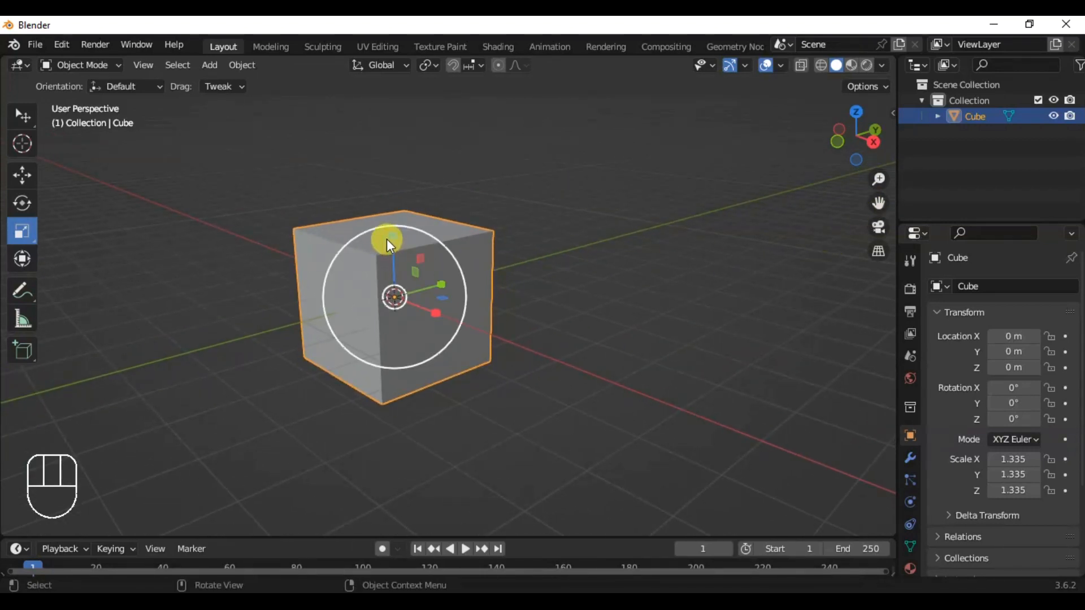
drag(394, 235, 392, 279)
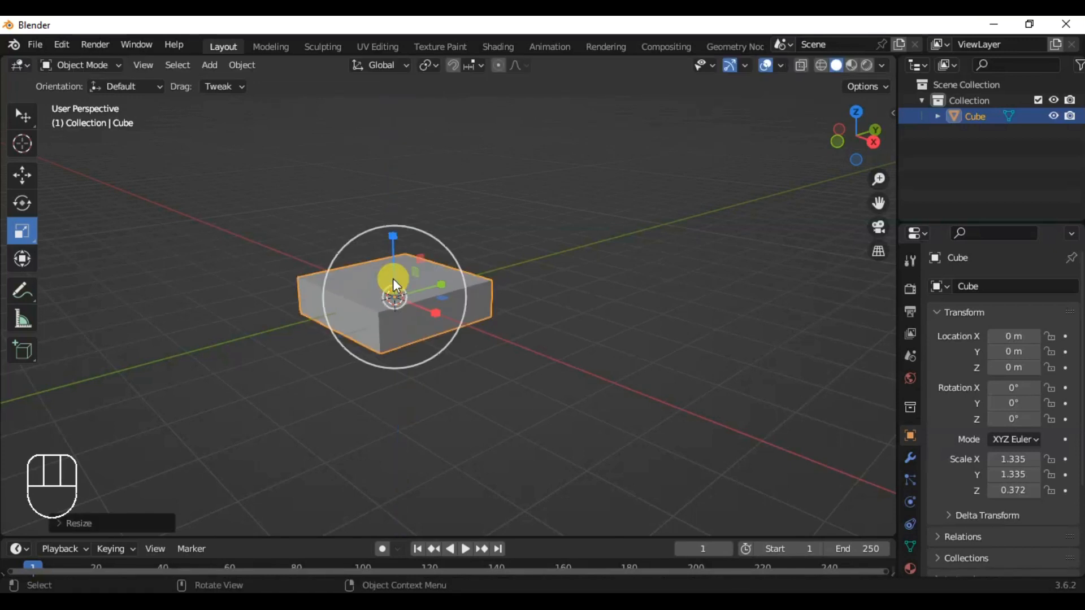
click(443, 283)
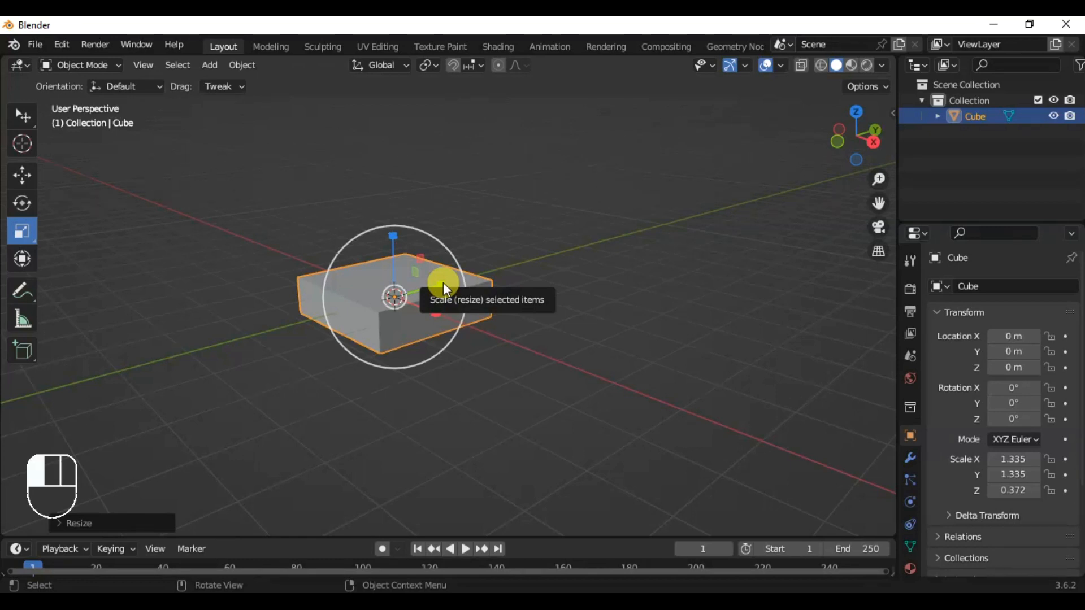
drag(443, 282, 569, 254)
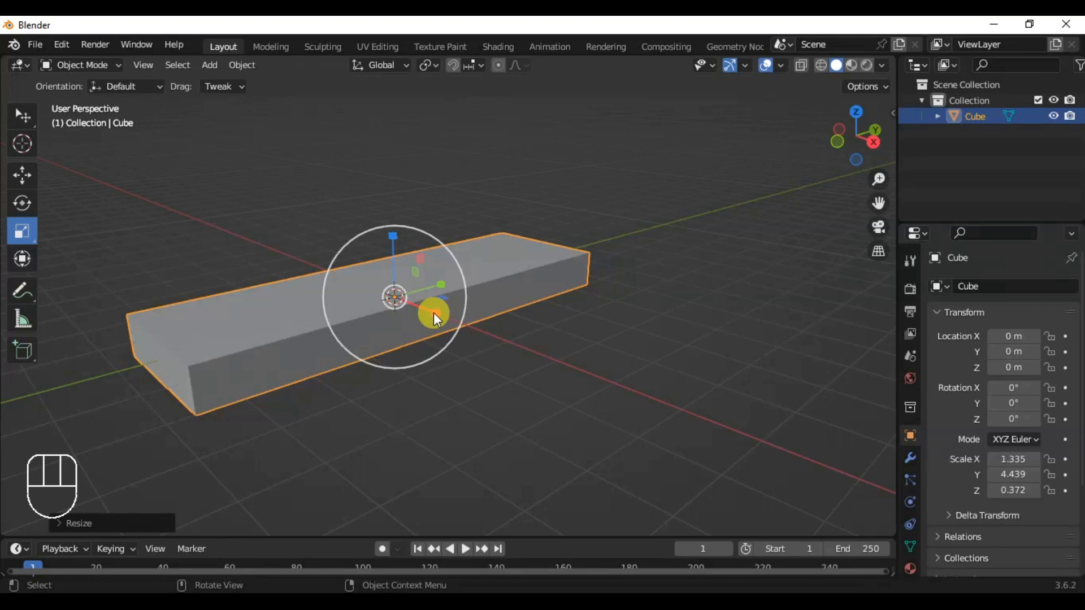
drag(433, 313, 569, 442)
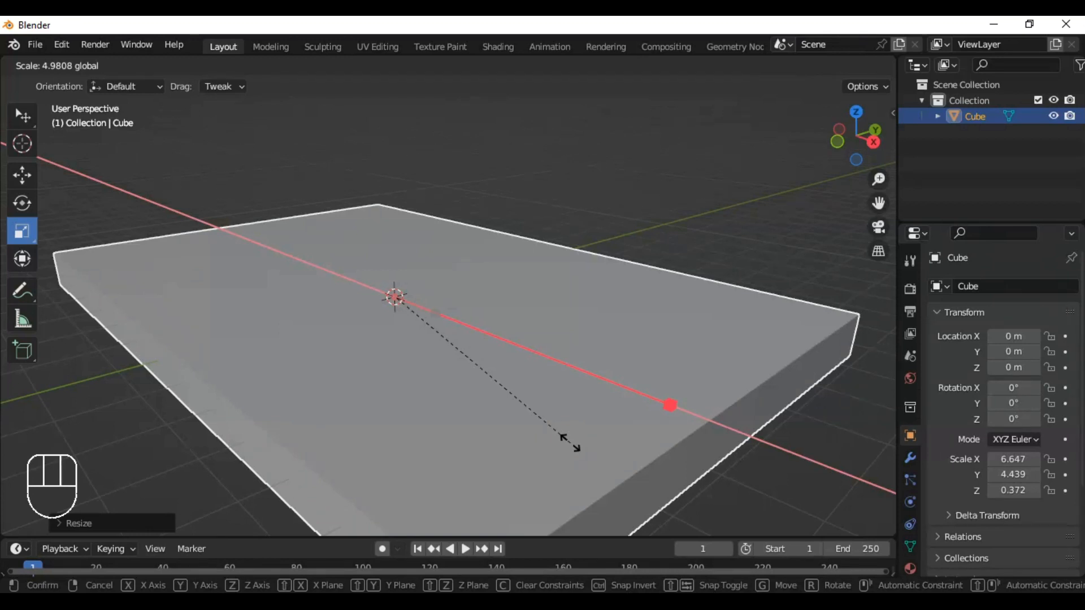
drag(569, 442, 569, 441)
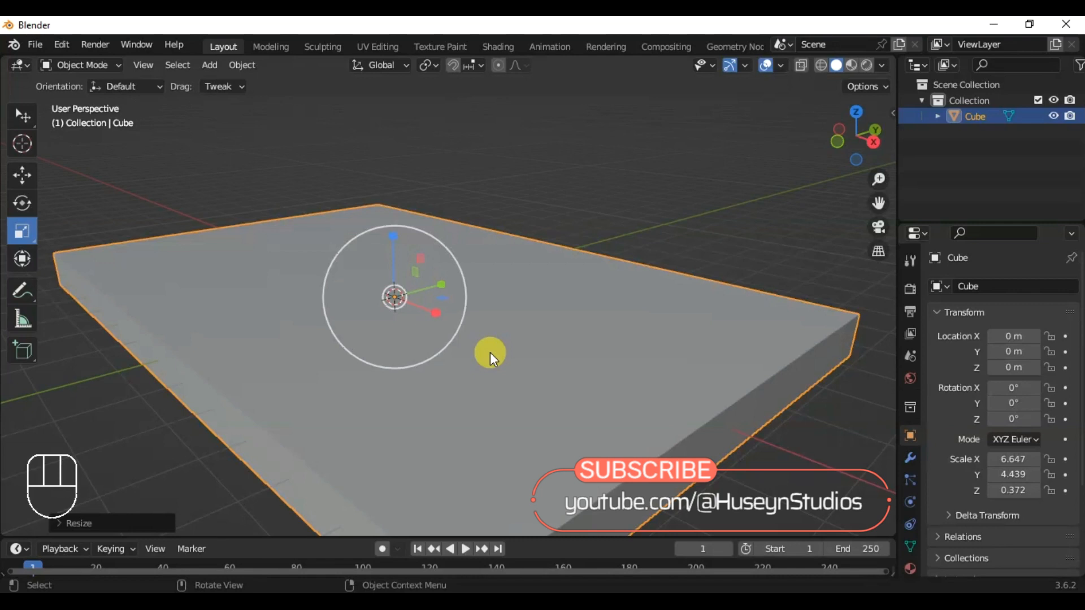
Shrink the slab uniformly to a scale of about X 3.468, Y 2.316, and thin it along global Z to about 0.048
key(s)
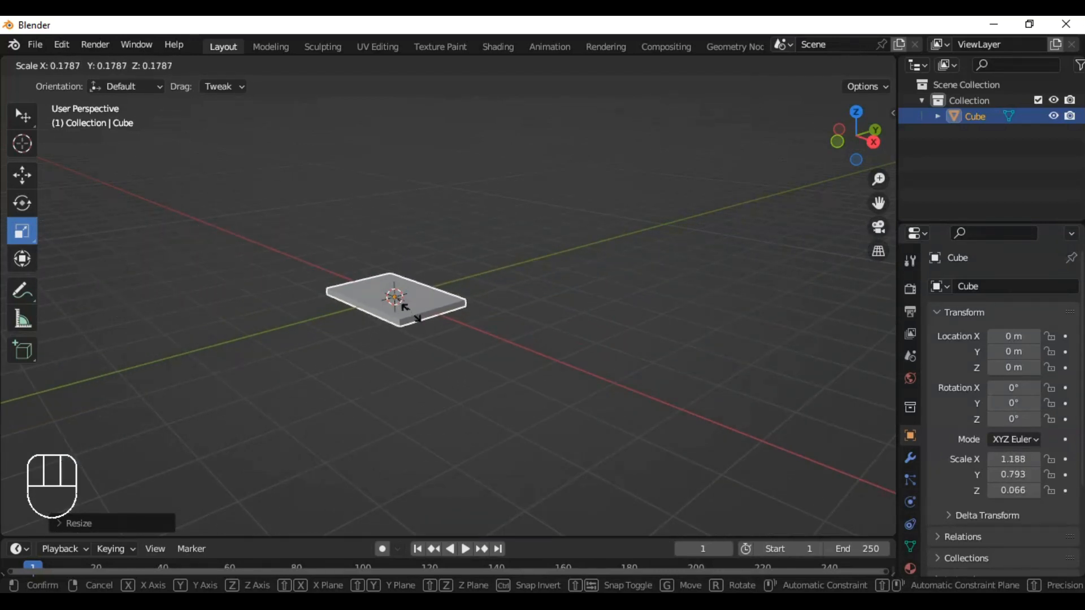
click(439, 334)
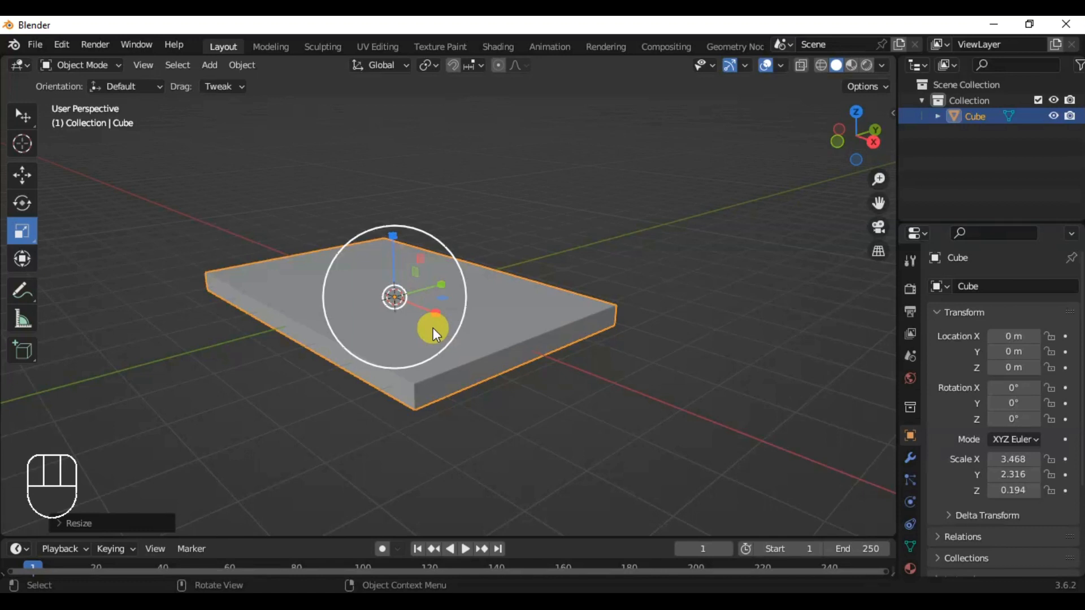
key(s)
key(z)
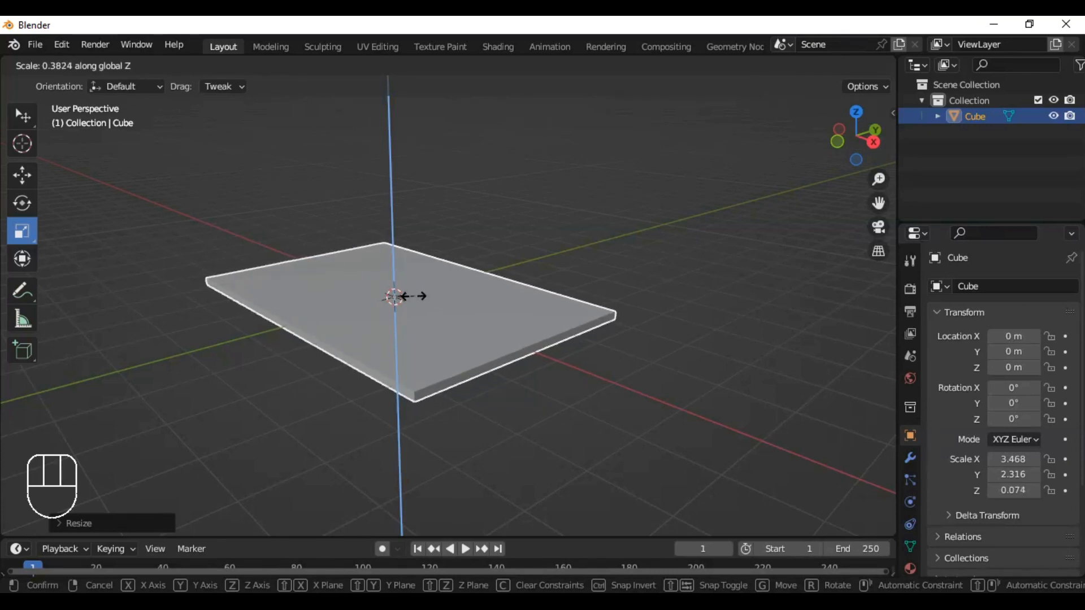
click(399, 308)
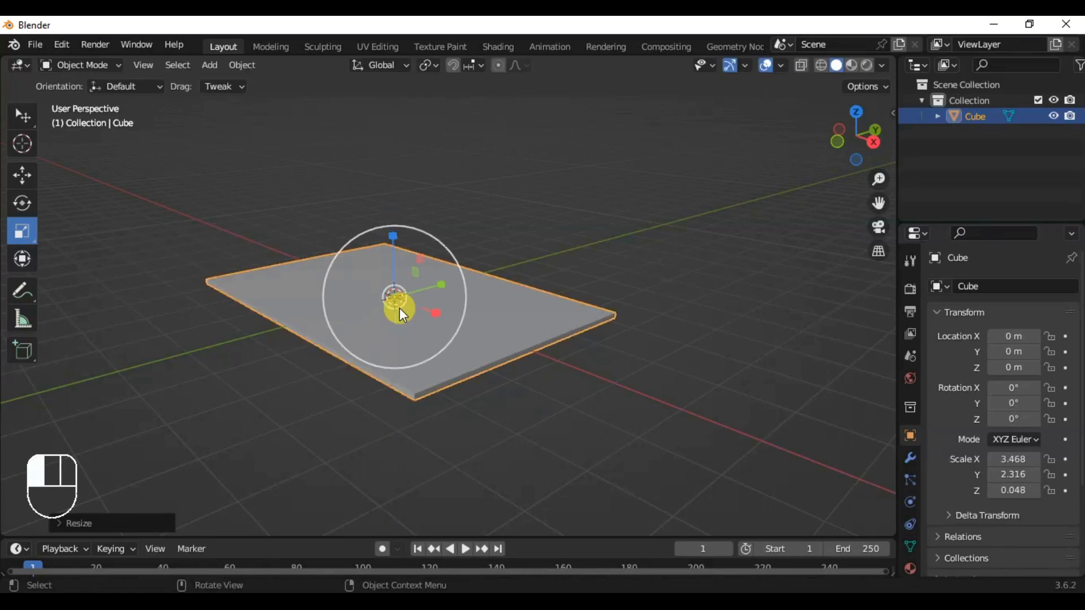
Stretch the slab along the global Y axis to a scale of about 7.483
key(s)
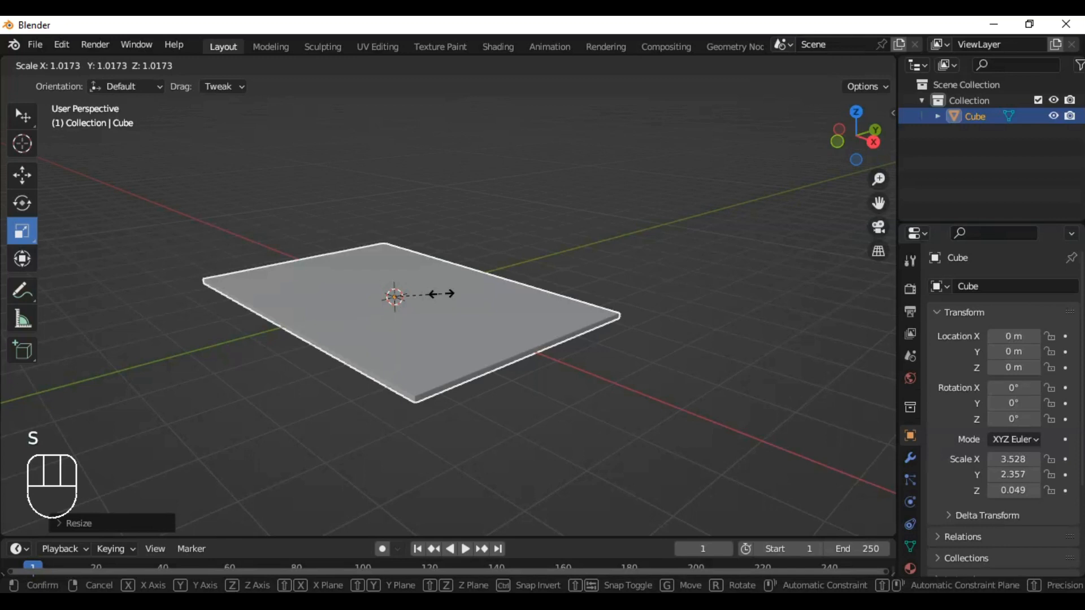
key(y)
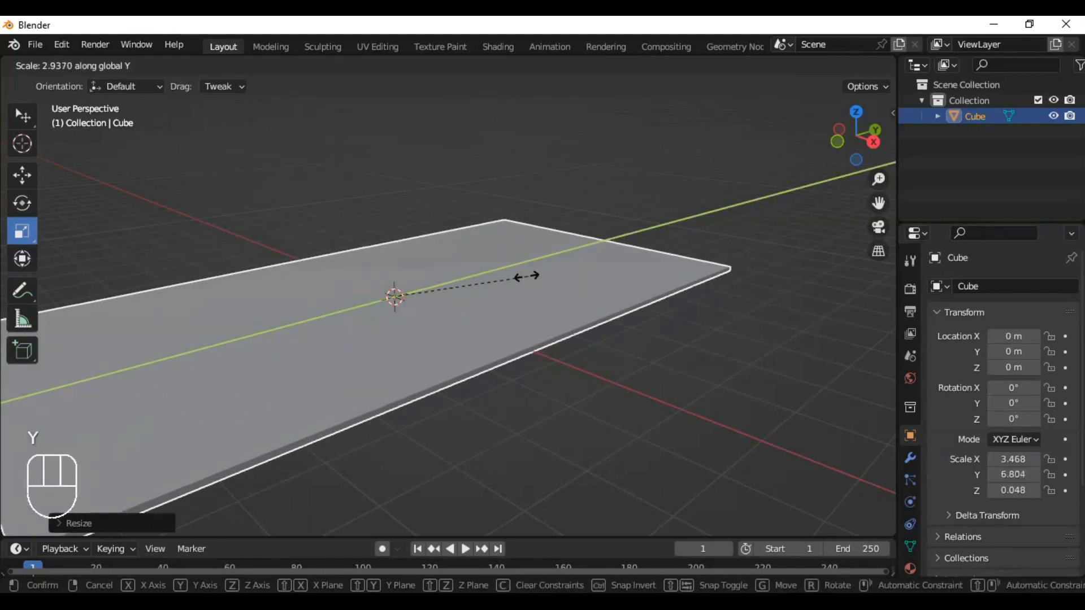
click(511, 288)
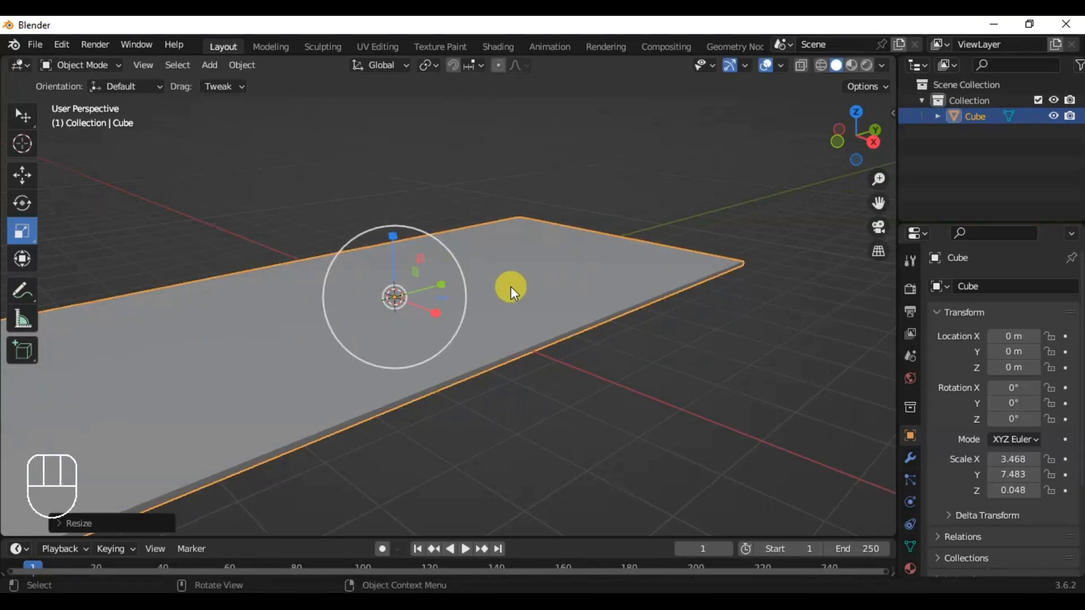
Widen the slab along the global X axis to a scale of about 7.250 and activate the Transform tool
scroll(500, 297, down, 2)
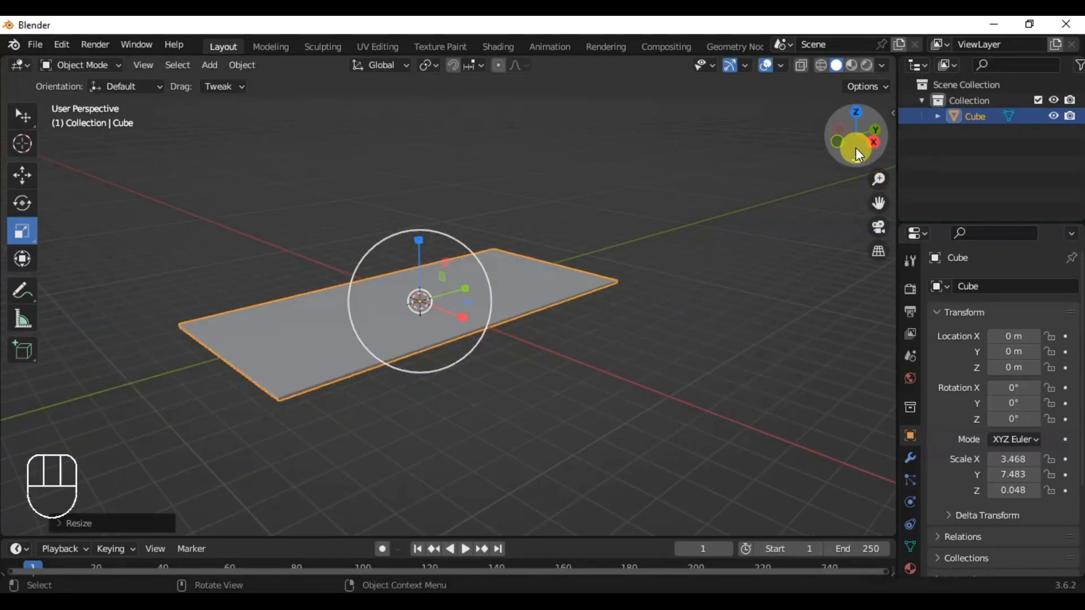
drag(859, 149, 805, 154)
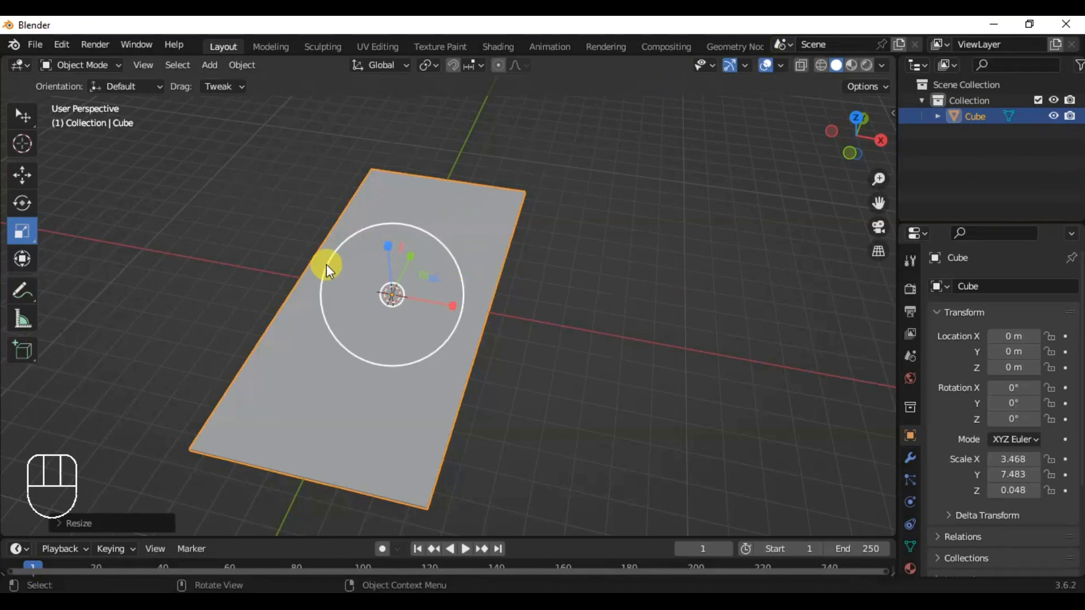
key(s)
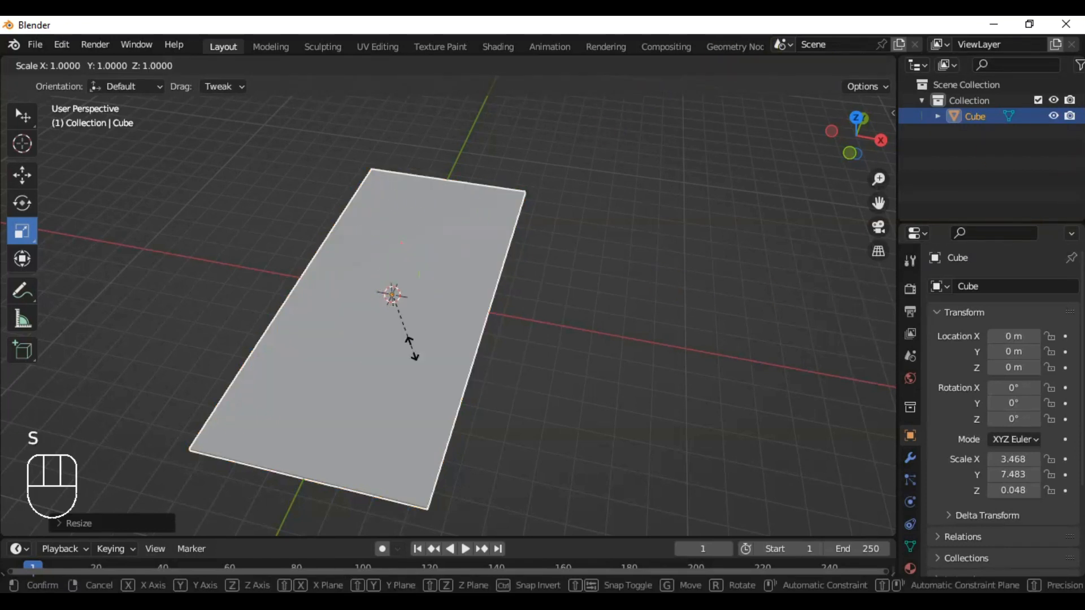
key(x)
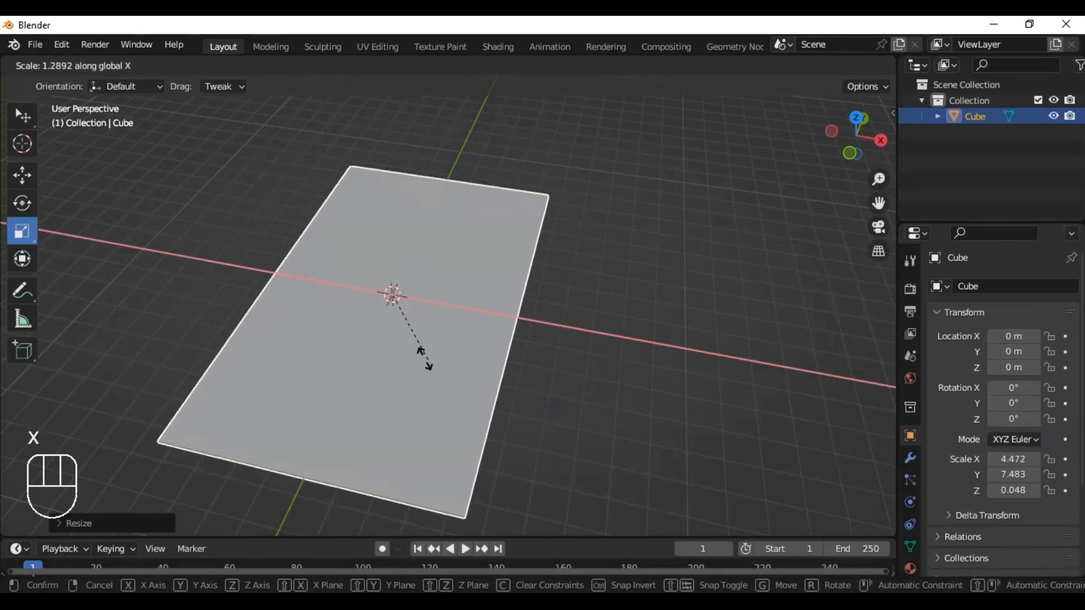
click(469, 386)
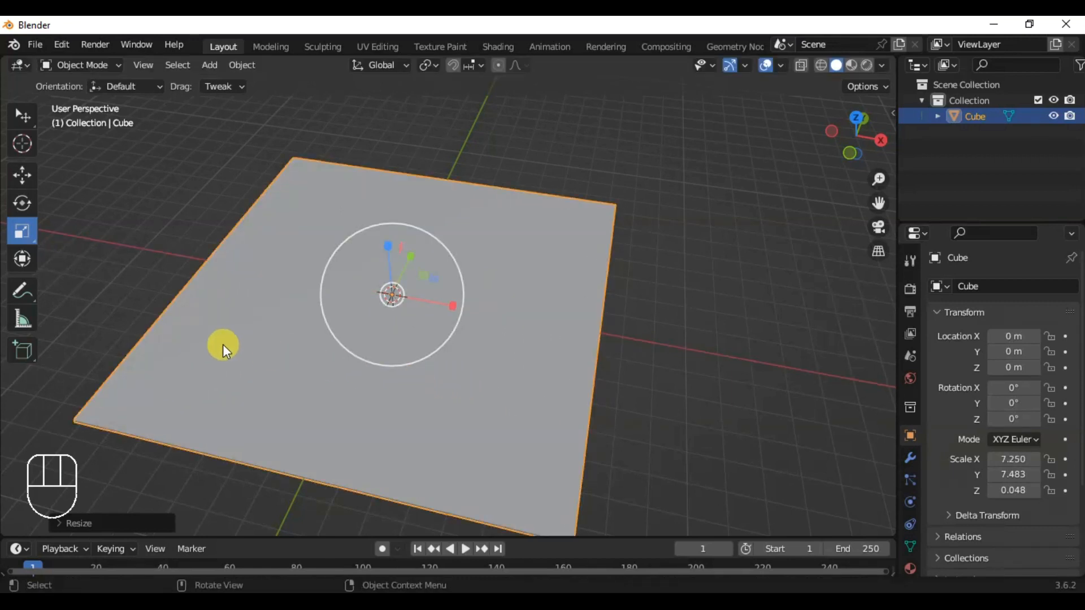
click(21, 259)
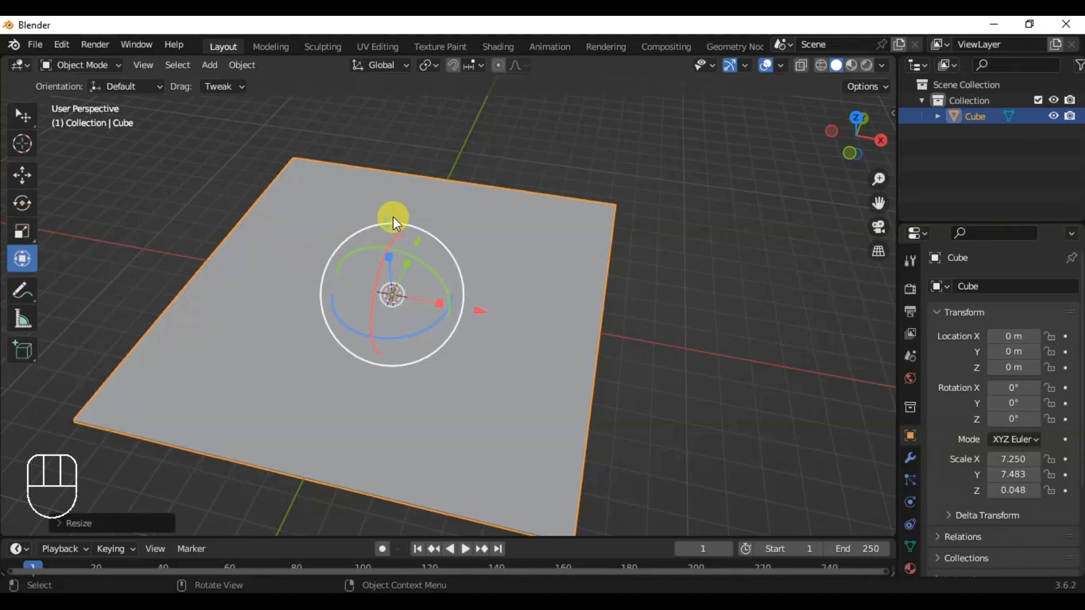
Reposition the slab in front view with the Transform gizmo to about Z -0.263 m, Z scale 0.257 and Z rotation 27.5°
mouse_move(387, 222)
mouse_down()
mouse_move(376, 204)
mouse_move(384, 215)
mouse_up()
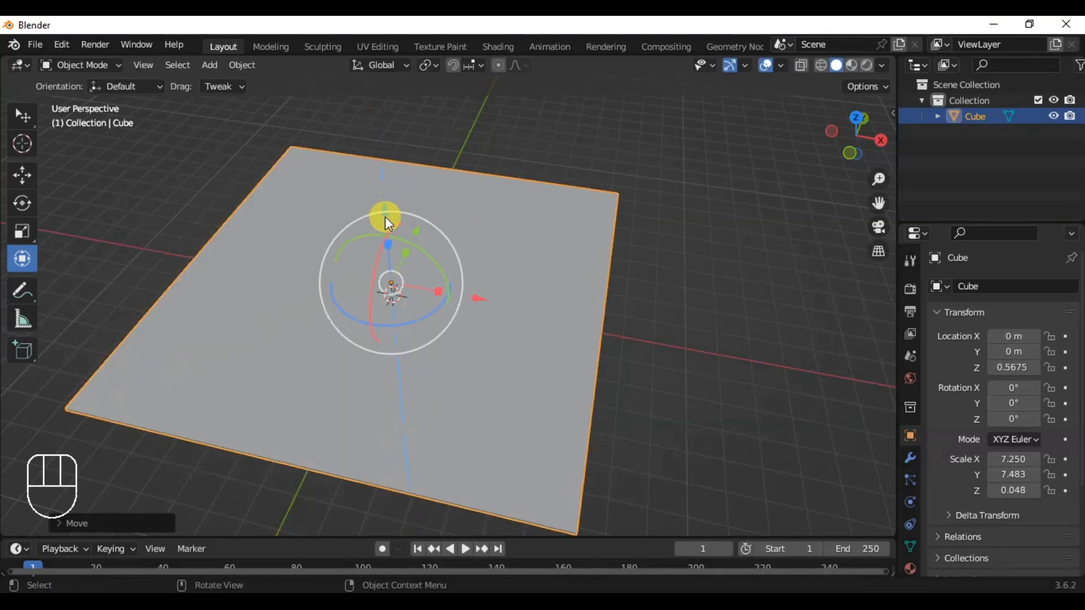
key(KP_1)
scroll(373, 250, up, 2)
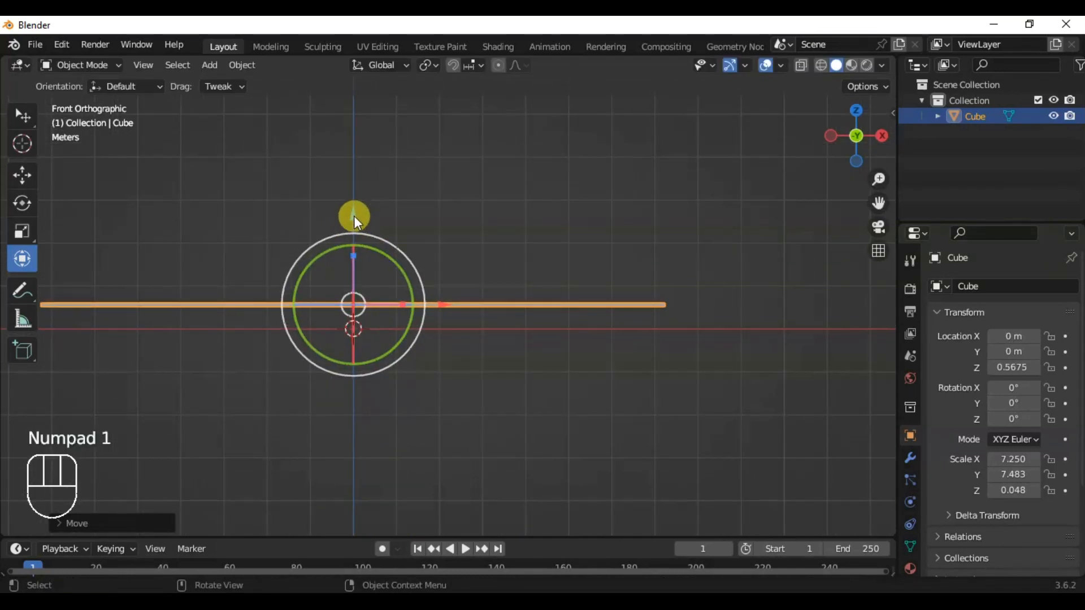
drag(352, 210, 324, 526)
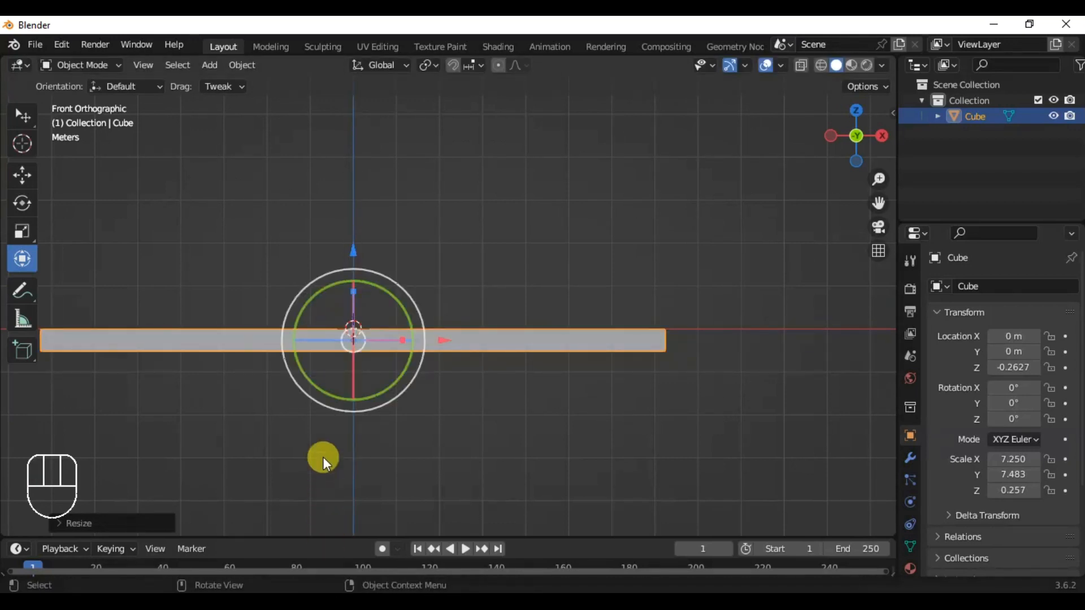
drag(357, 294, 267, 363)
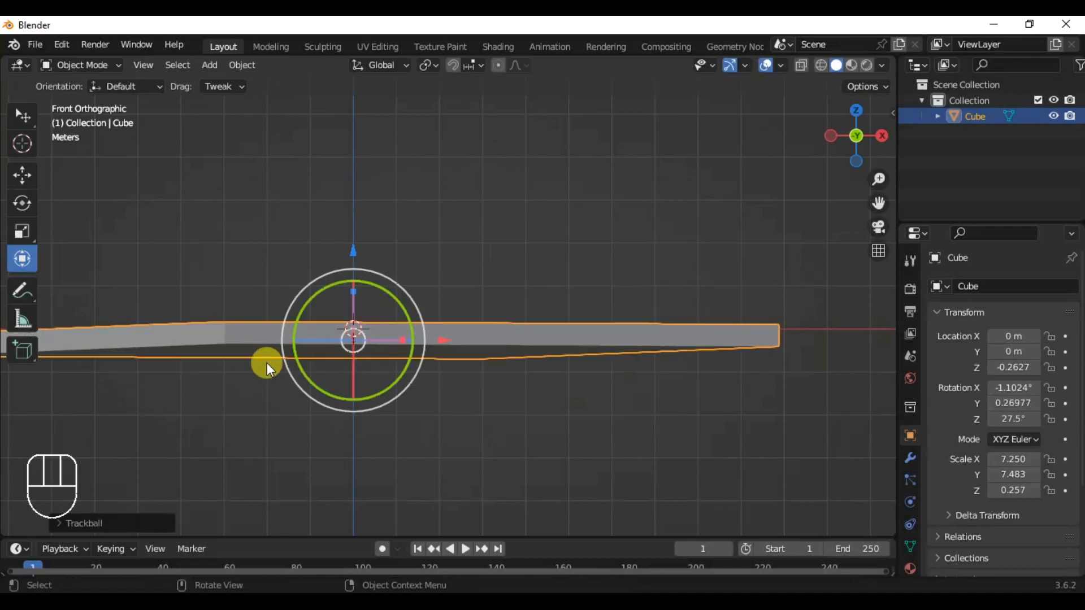
Scribble several freehand annotation strokes above and across the slab in front view with the Annotate tool
click(20, 291)
mouse_move(178, 233)
mouse_down()
mouse_move(160, 291)
mouse_move(297, 226)
mouse_up()
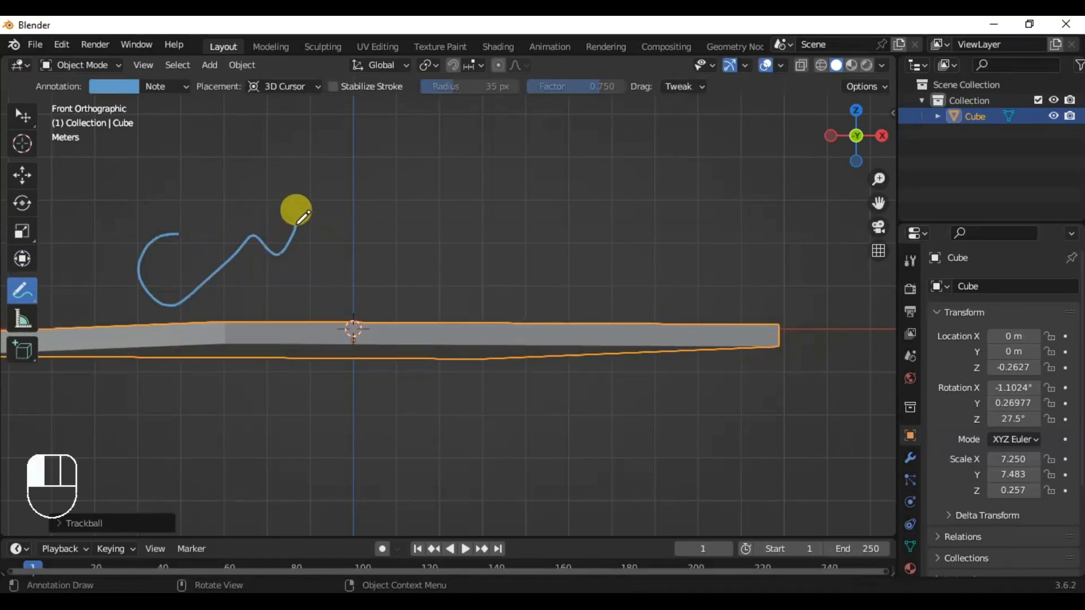
mouse_move(368, 280)
mouse_down()
mouse_move(611, 329)
mouse_move(684, 285)
mouse_up()
mouse_move(343, 372)
mouse_down()
mouse_move(275, 367)
mouse_move(295, 279)
mouse_up()
drag(168, 356, 212, 330)
drag(266, 367, 305, 442)
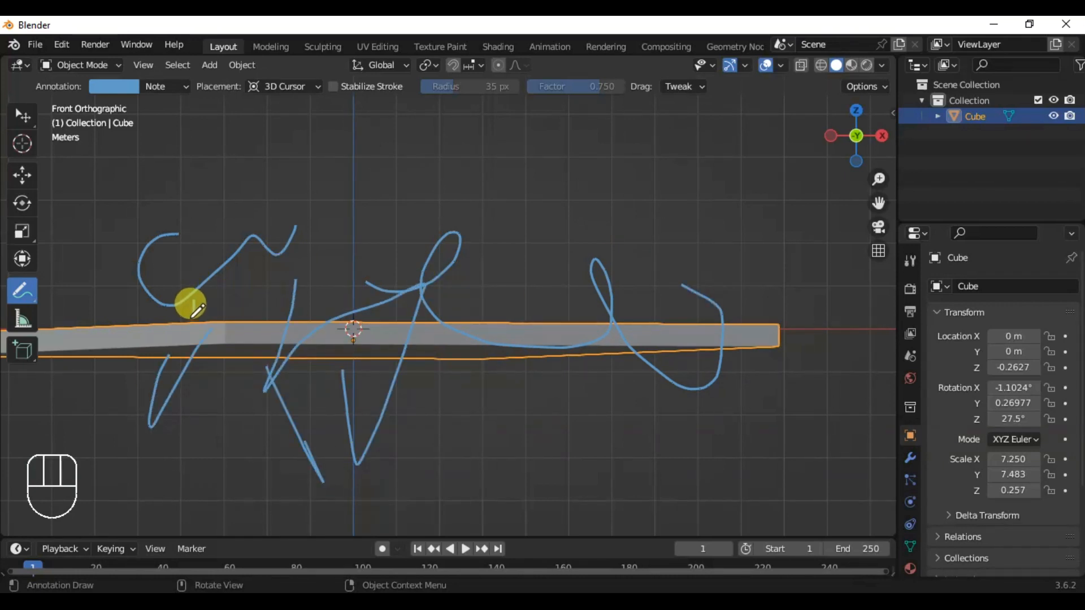
drag(195, 301, 194, 316)
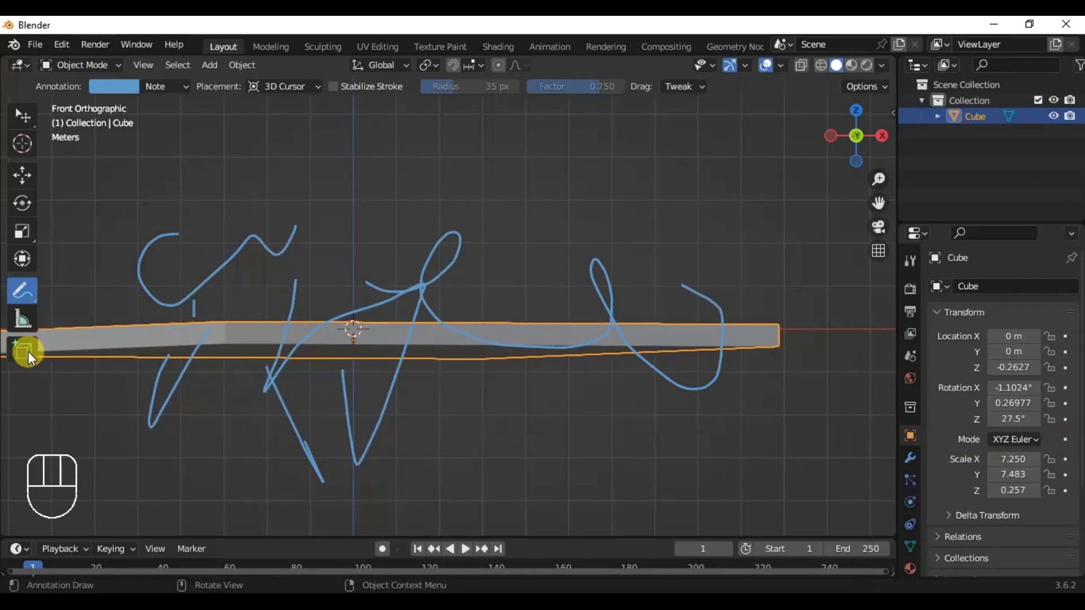
Add a cone mesh at the 3D Cursor in the middle of the slab
click(26, 113)
click(23, 354)
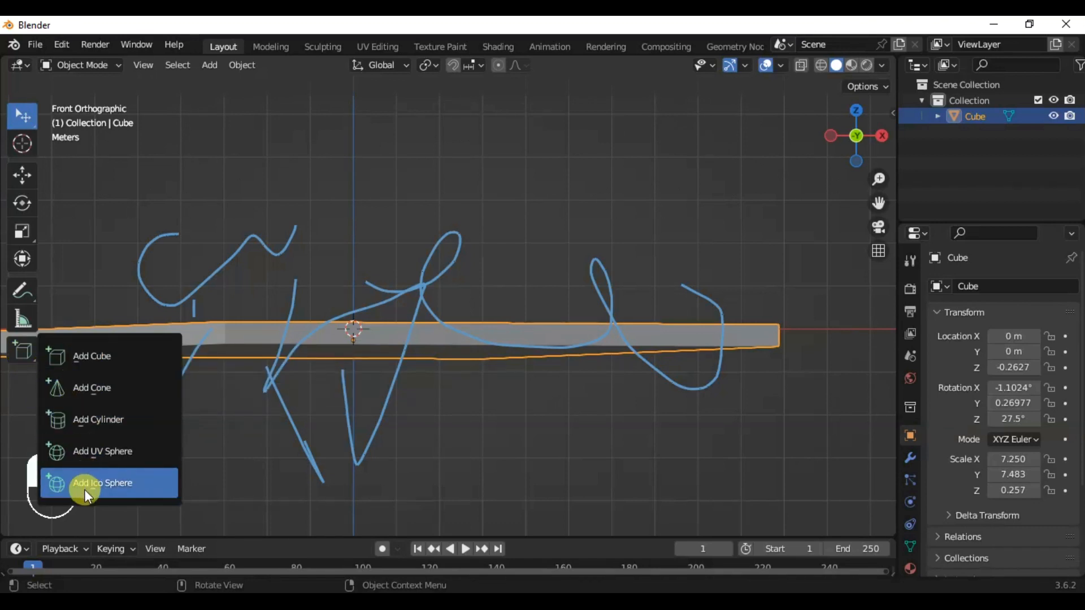
scroll(288, 286, down, 4)
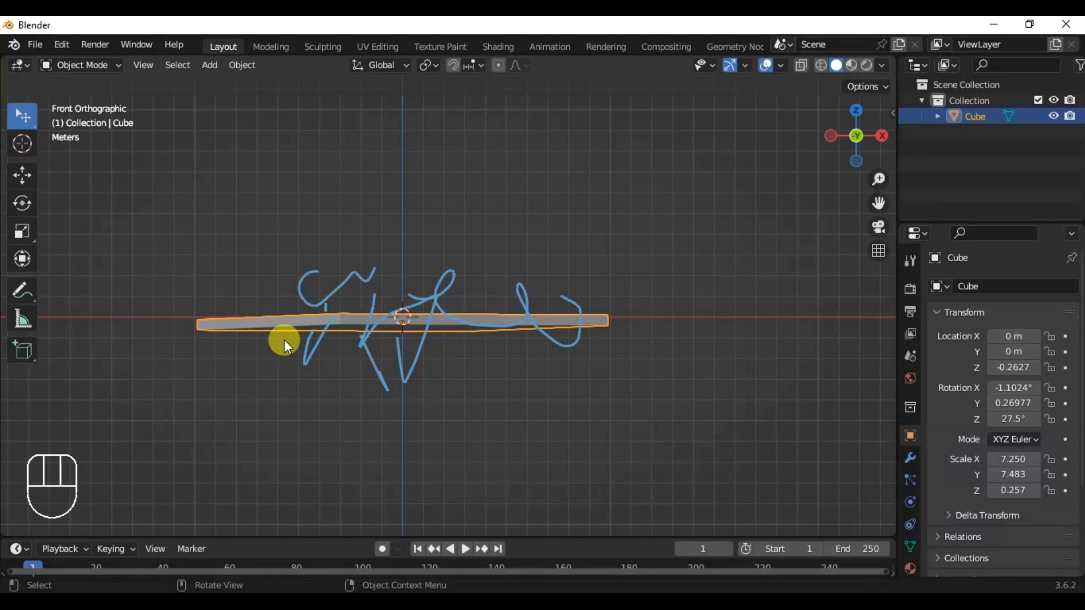
key(shift+a)
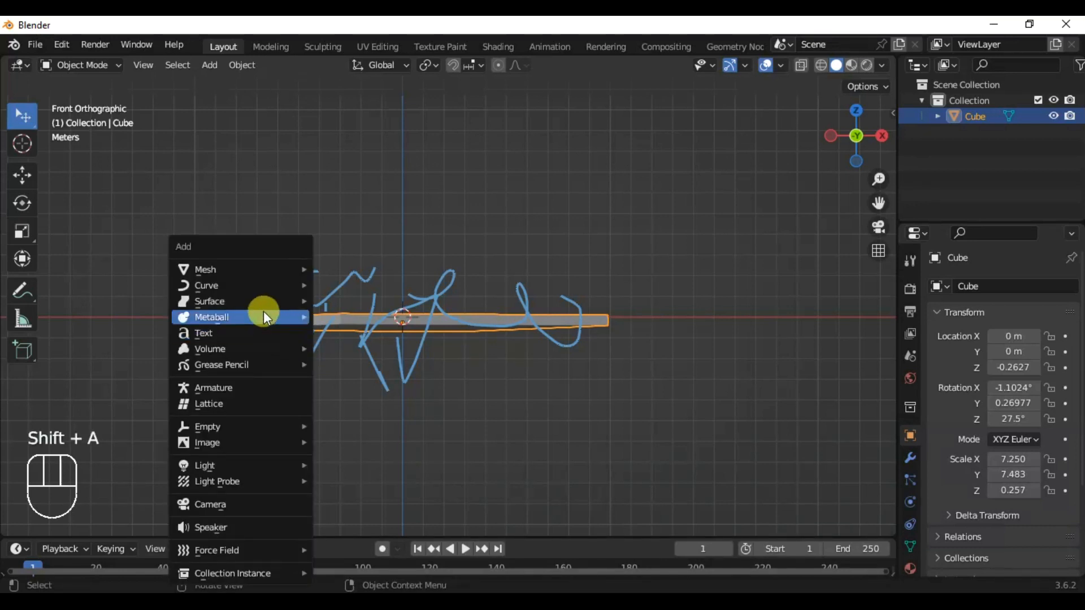
mouse_move(305, 270)
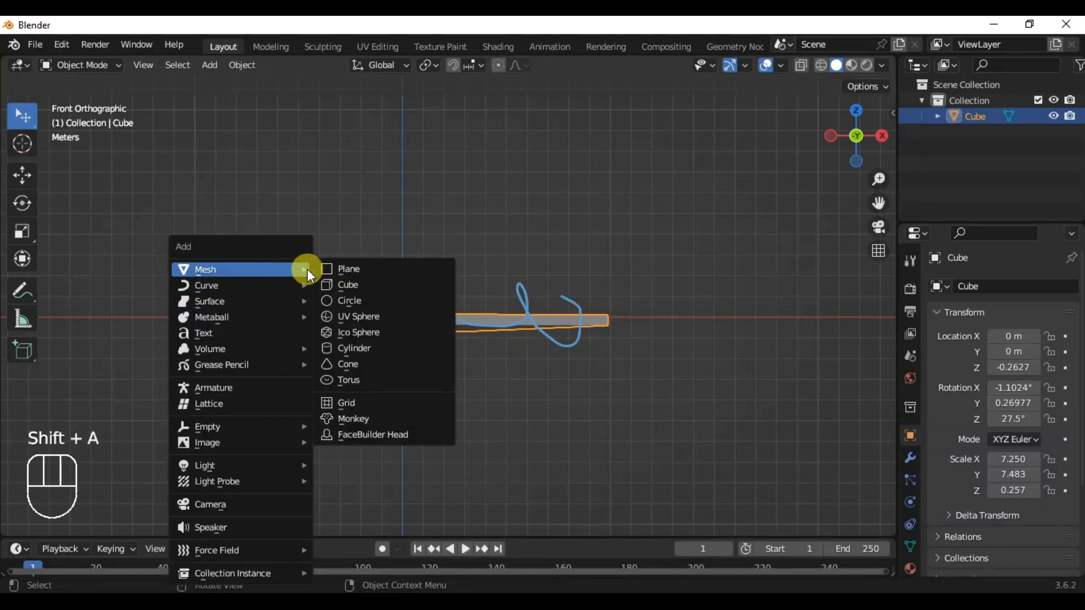
click(358, 364)
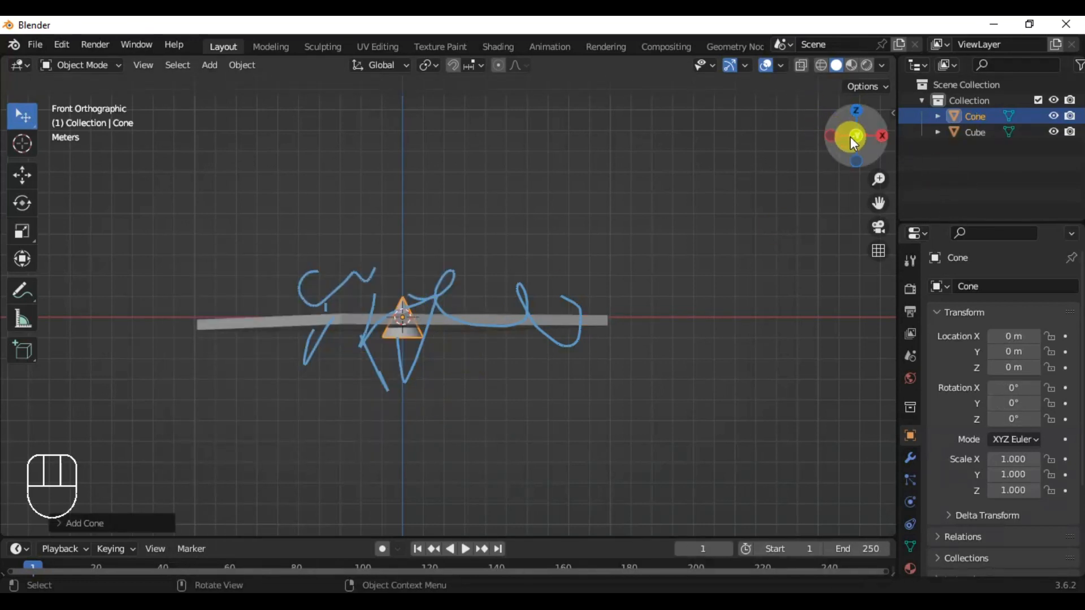
Draw a 32-vertex cone interactively beside the slab with the Add Cone tool, centred at about X -3.67, Y -13.44, Z 3.81 m
drag(869, 144, 848, 173)
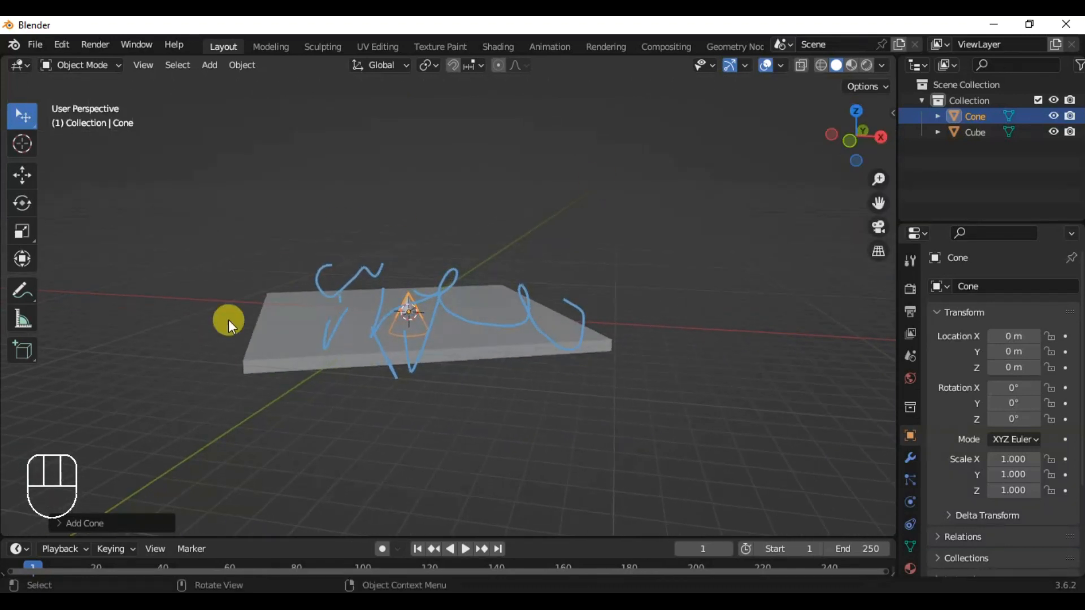
click(22, 347)
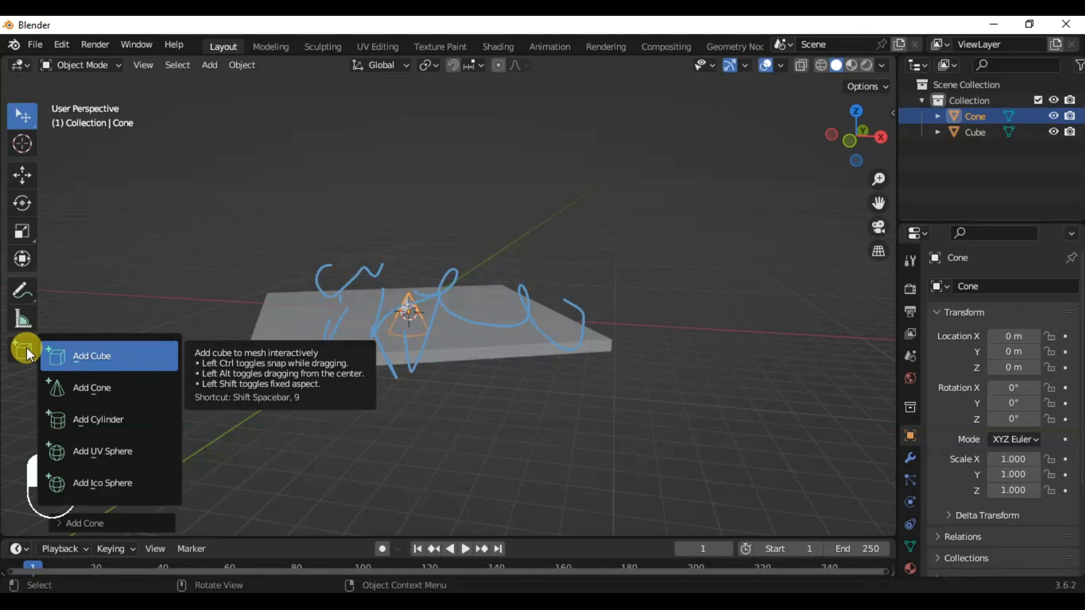
click(80, 389)
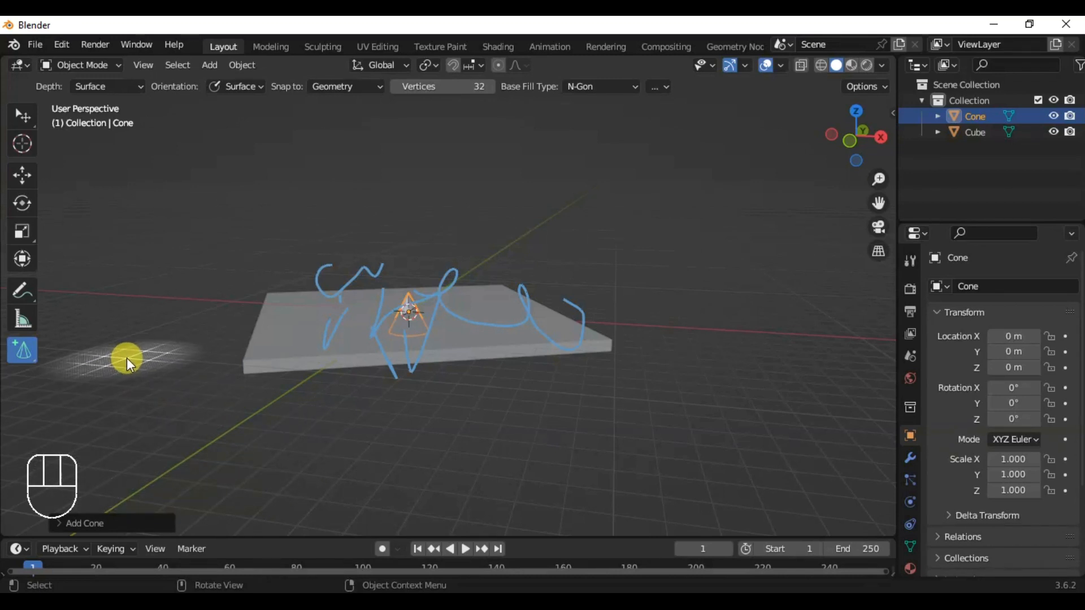
mouse_move(126, 358)
mouse_down()
mouse_move(154, 375)
mouse_move(203, 444)
mouse_up()
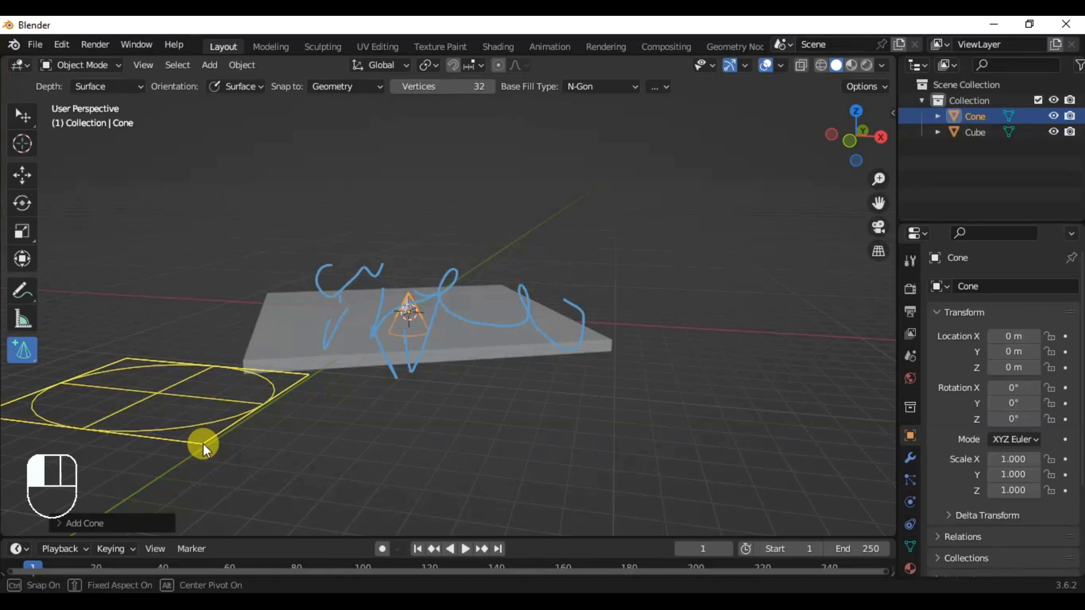
drag(202, 443, 212, 452)
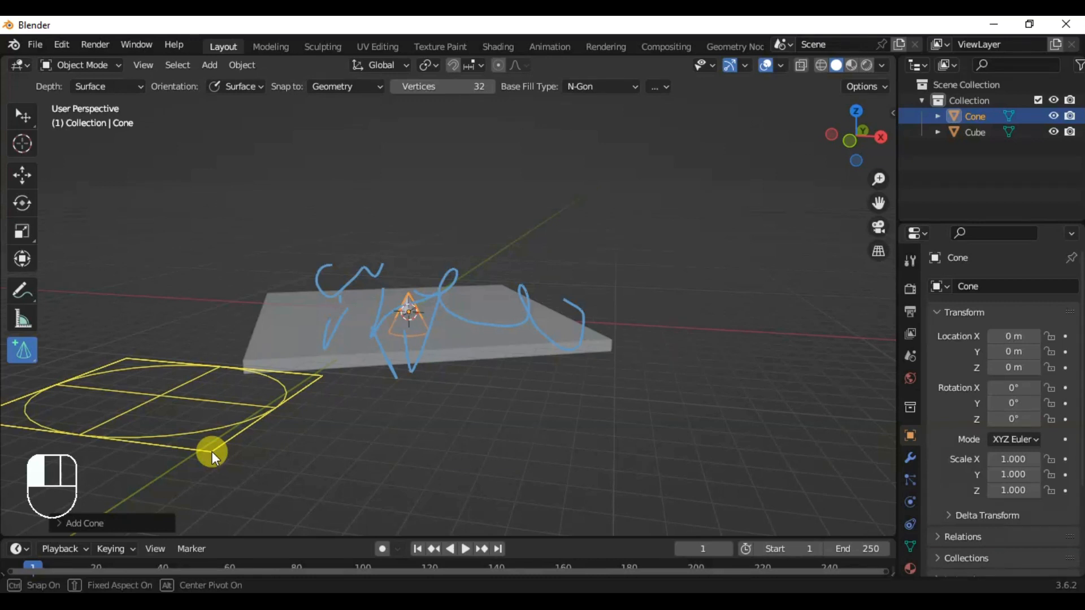
drag(212, 452, 191, 134)
scroll(205, 211, down, 3)
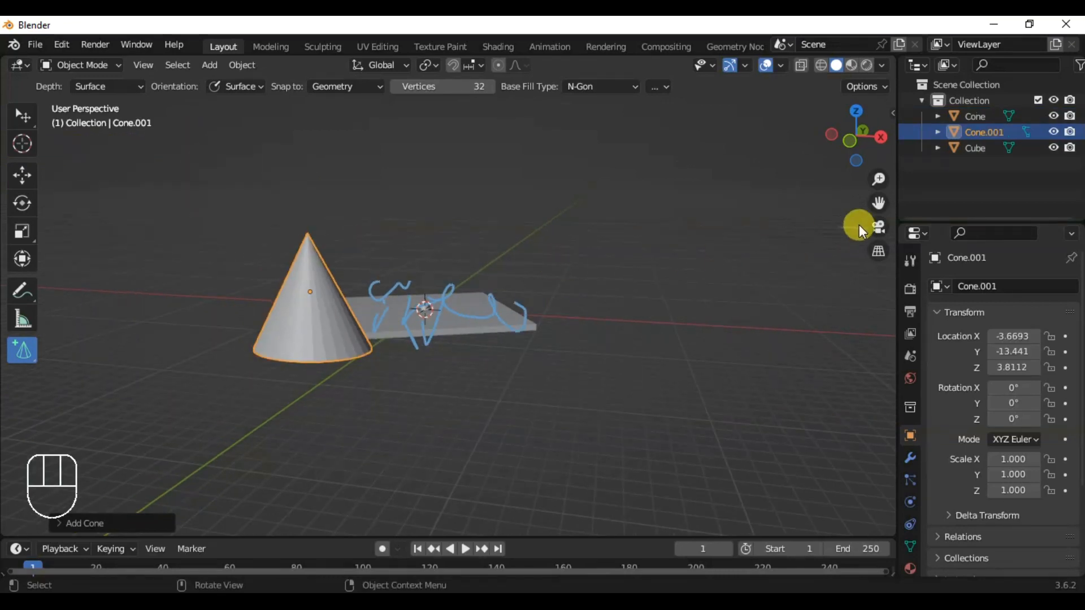
Draw another, larger cone with a fixed-aspect base away from the slab, centred at about X 20.6, Y -13.8, Z 6.36 m
mouse_move(867, 145)
mouse_down()
mouse_move(803, 151)
mouse_move(832, 158)
mouse_move(852, 148)
mouse_up()
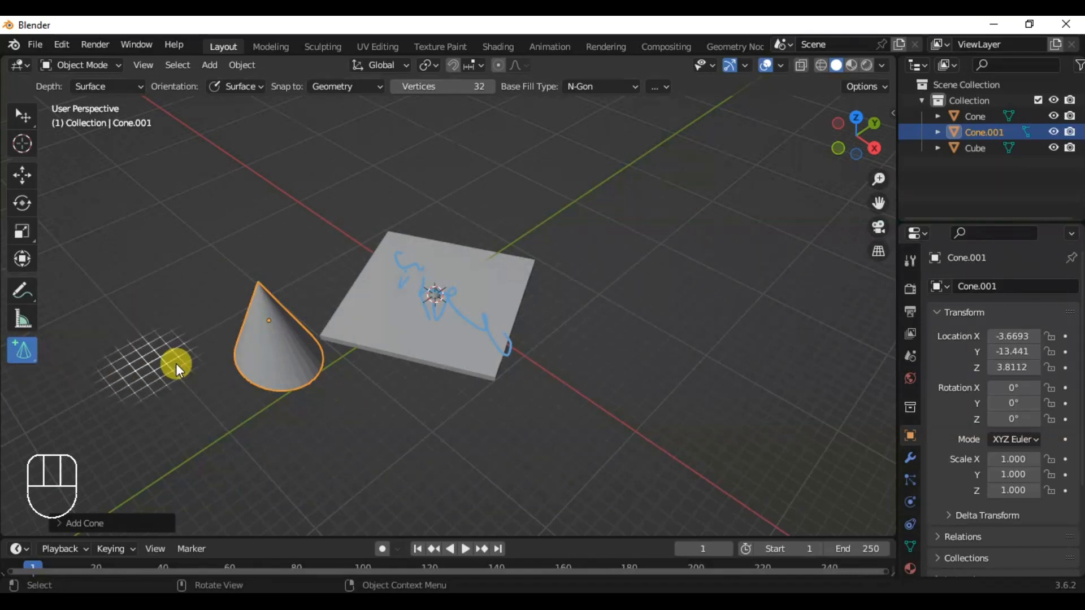
drag(860, 139, 412, 292)
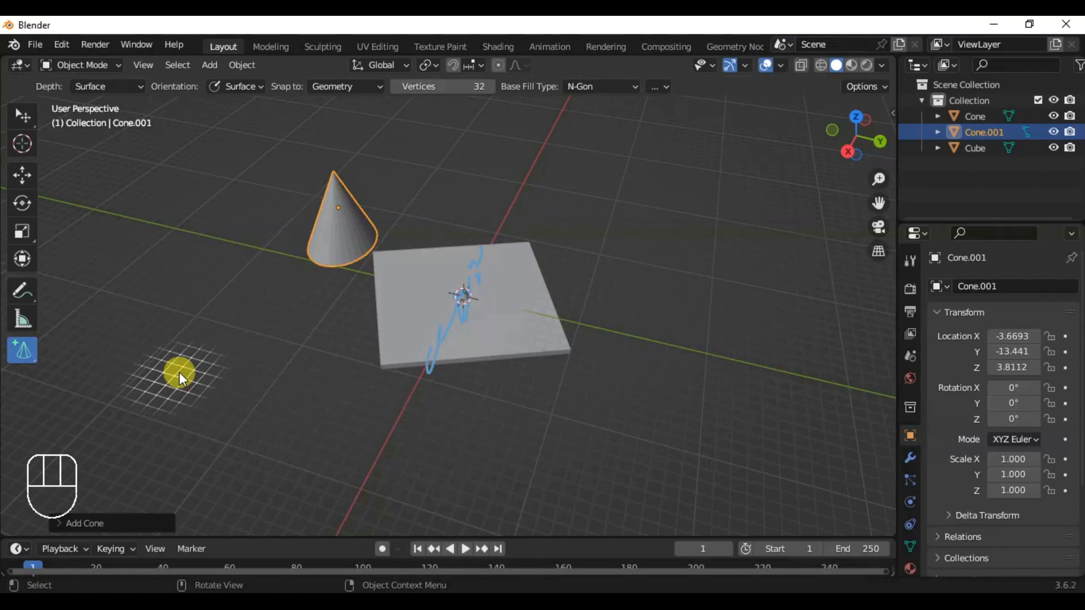
drag(165, 379, 231, 448)
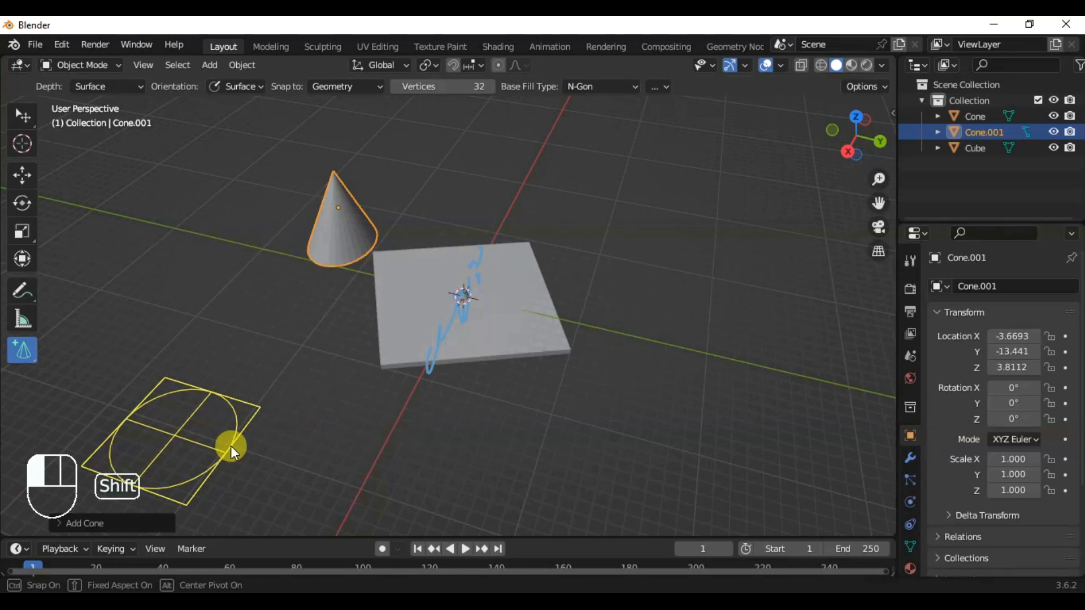
shift+drag(231, 446, 231, 446)
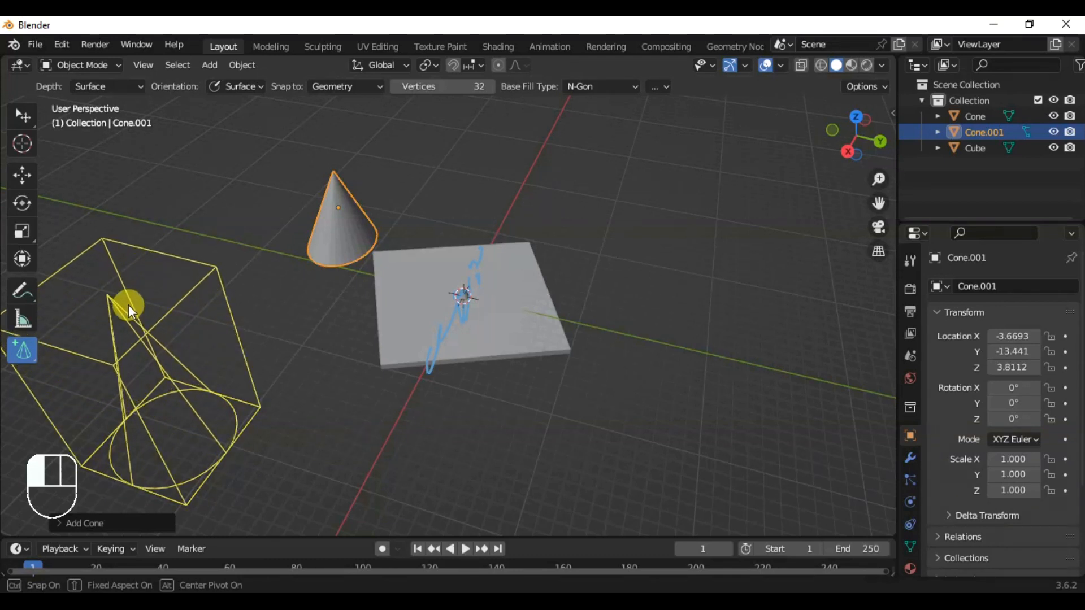
click(128, 304)
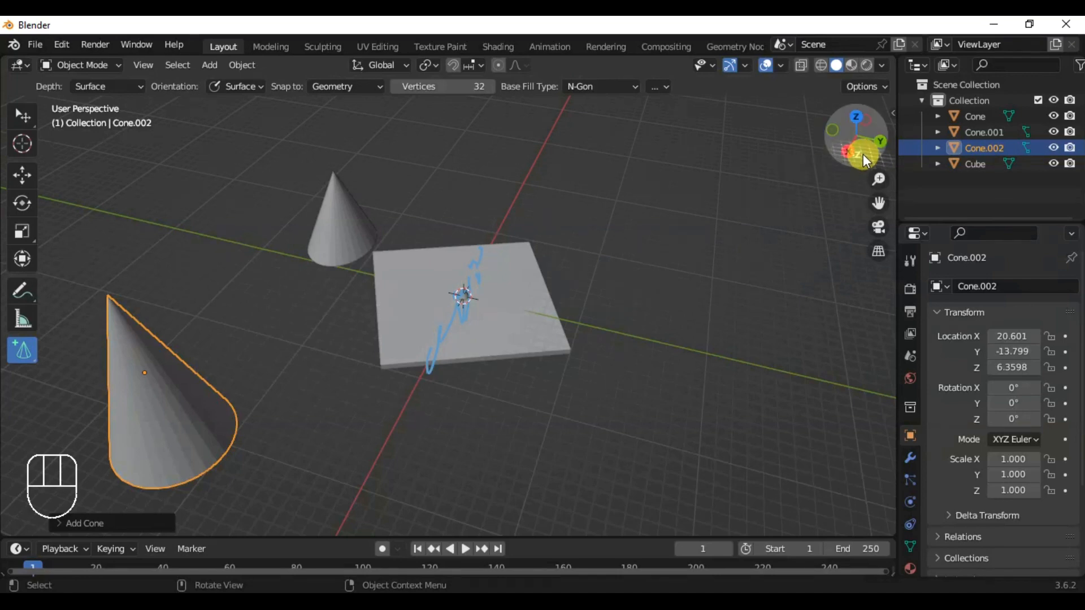
mouse_move(864, 154)
mouse_down()
mouse_move(955, 175)
mouse_move(831, 226)
mouse_move(707, 243)
mouse_move(543, 243)
mouse_move(475, 144)
mouse_move(164, 178)
mouse_move(846, 149)
mouse_up()
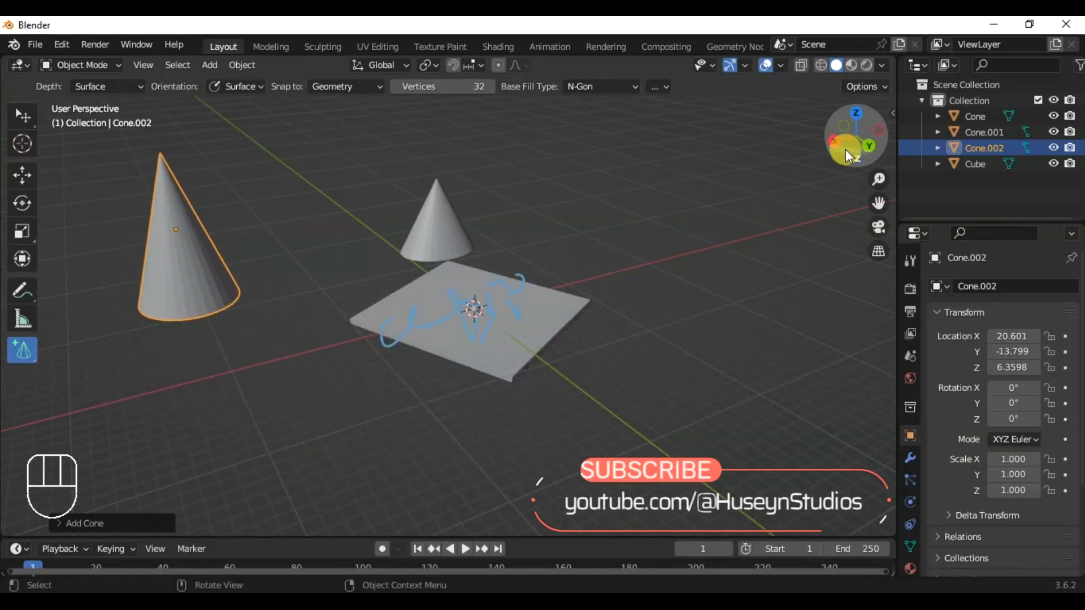